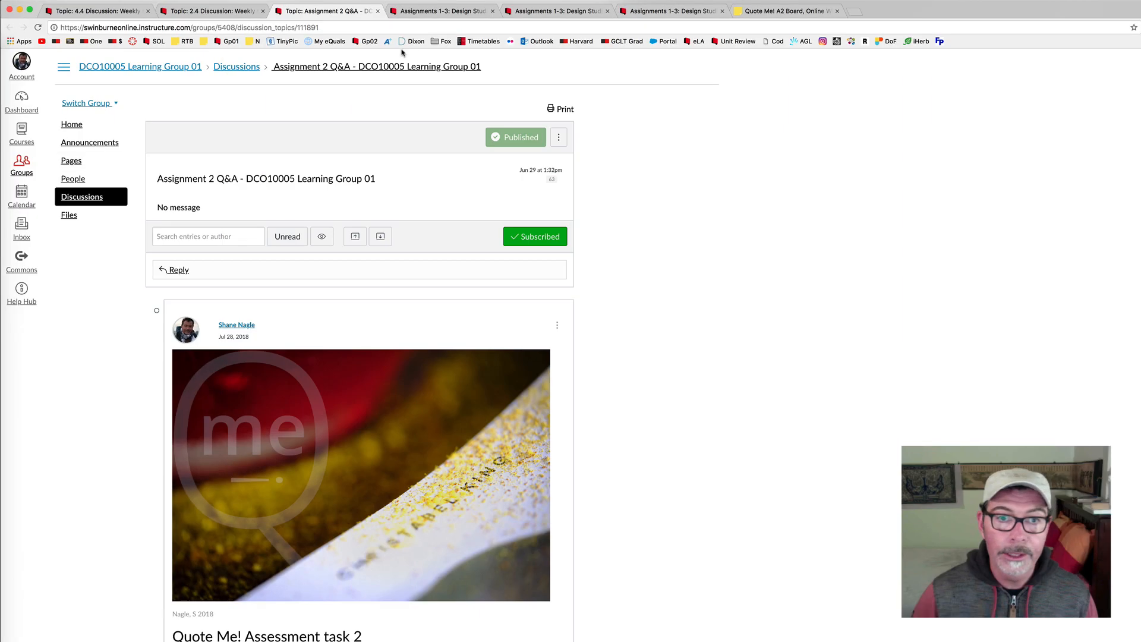
Open the Assignment 2: Quote me page from the DCO10005 course's assignments.
left_click(553, 12)
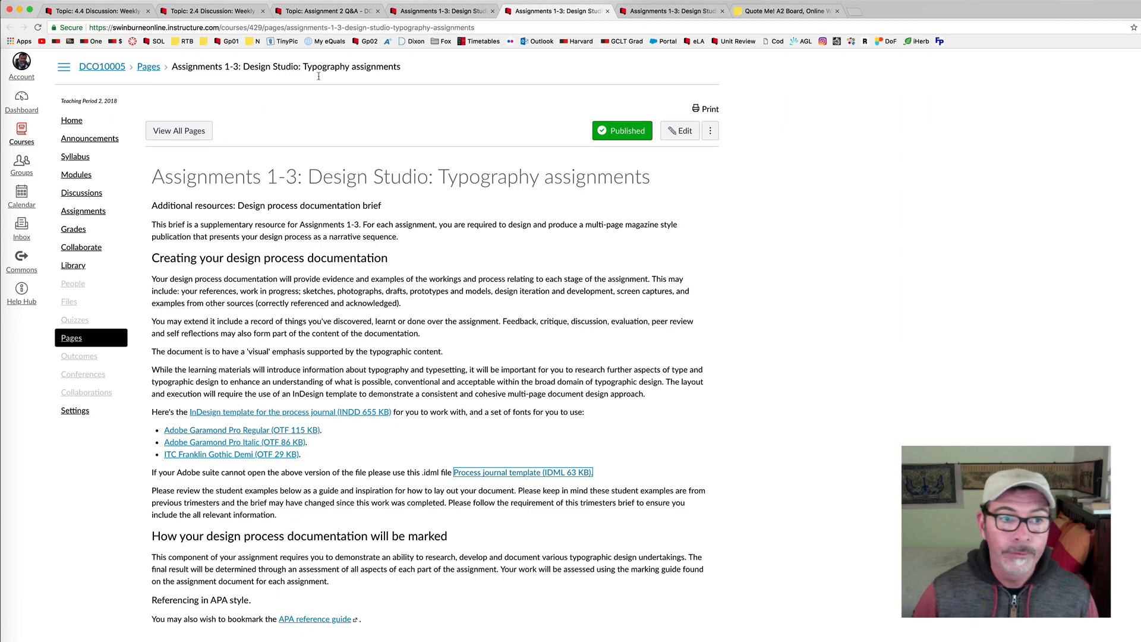
left_click(80, 213)
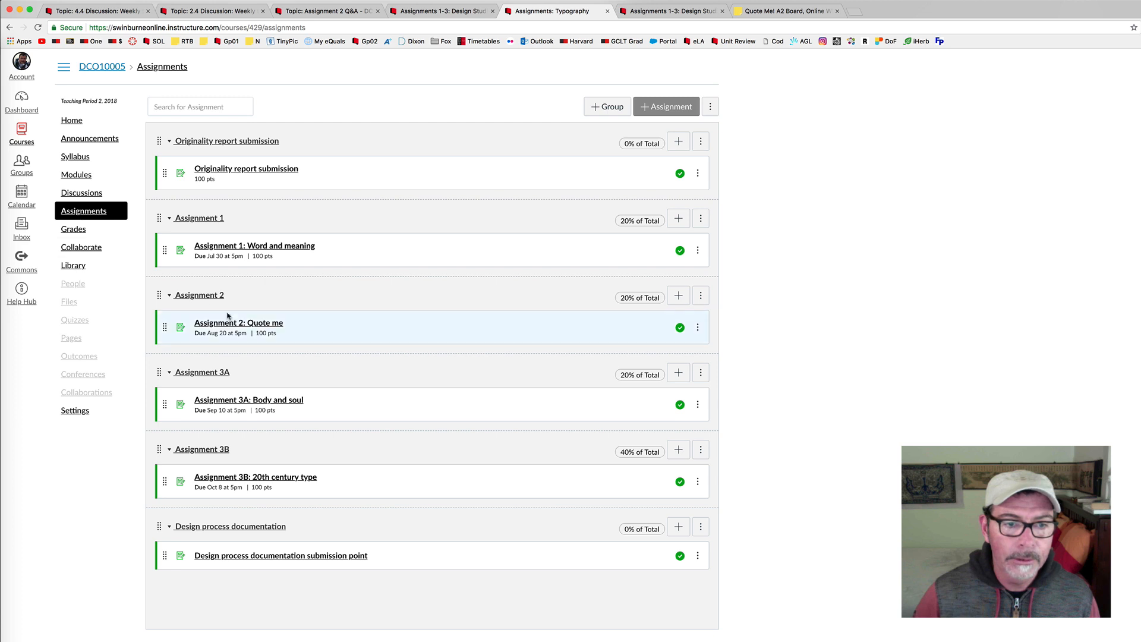
left_click(259, 324)
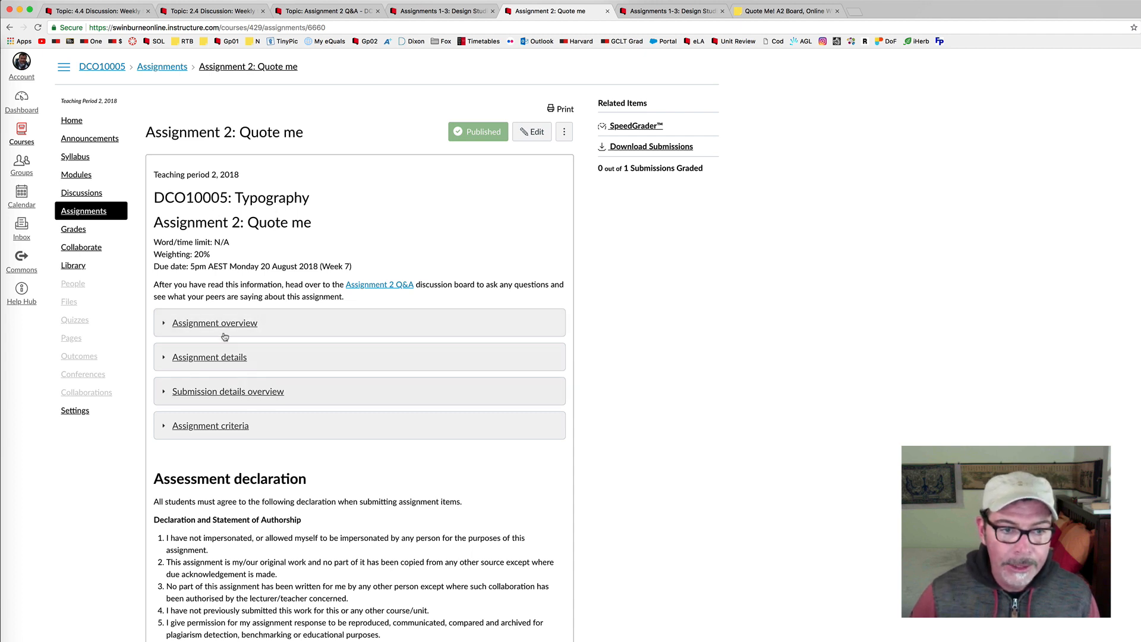
Expand the assignment criteria and review the assessment criteria and marking guide for Assignment 2.
left_click(233, 427)
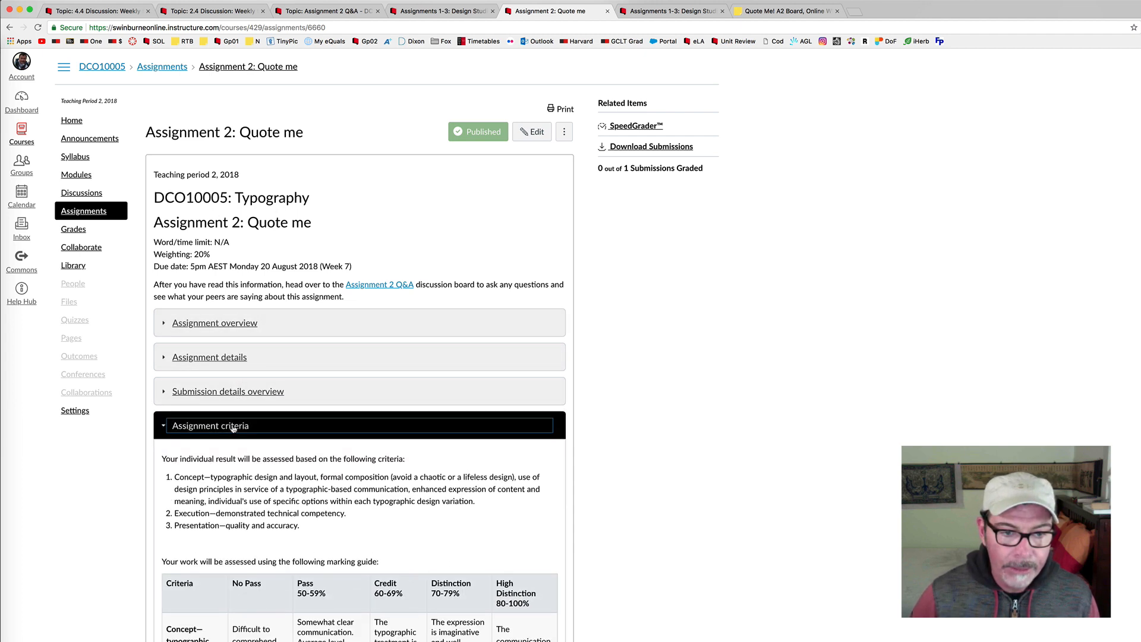
scroll(320, 504, "down", 5)
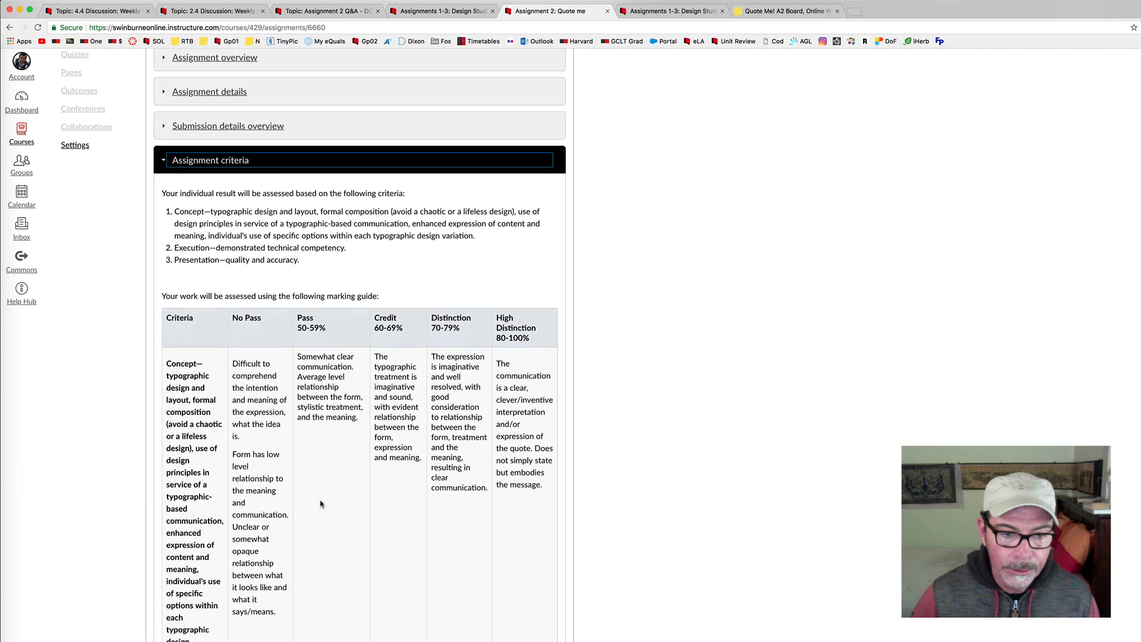
scroll(320, 504, "down", 3)
scroll(167, 416, "up", 7)
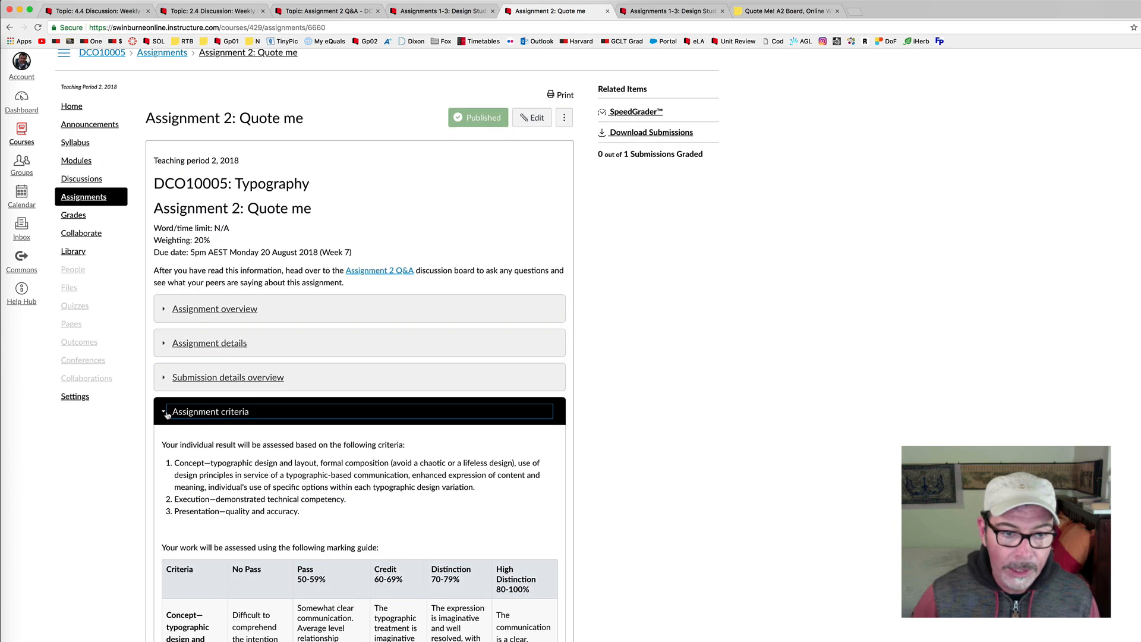
Collapse the assignment criteria and review the required format and file naming convention in the submission details overview.
left_click(190, 411)
left_click(243, 383)
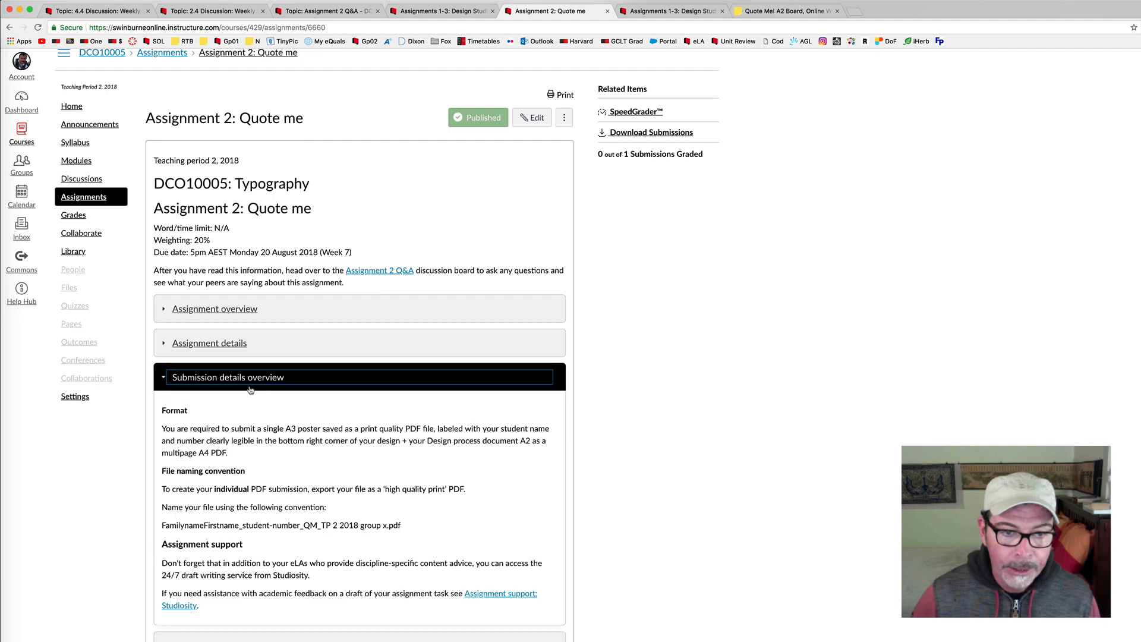
scroll(279, 415, "down", 3)
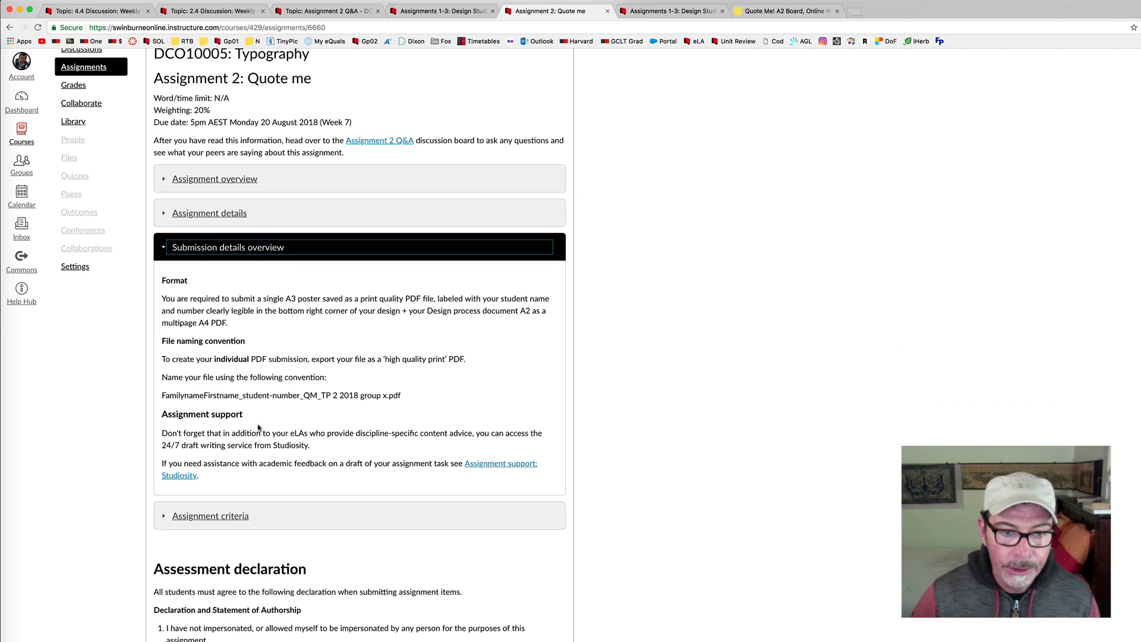
left_click(165, 250)
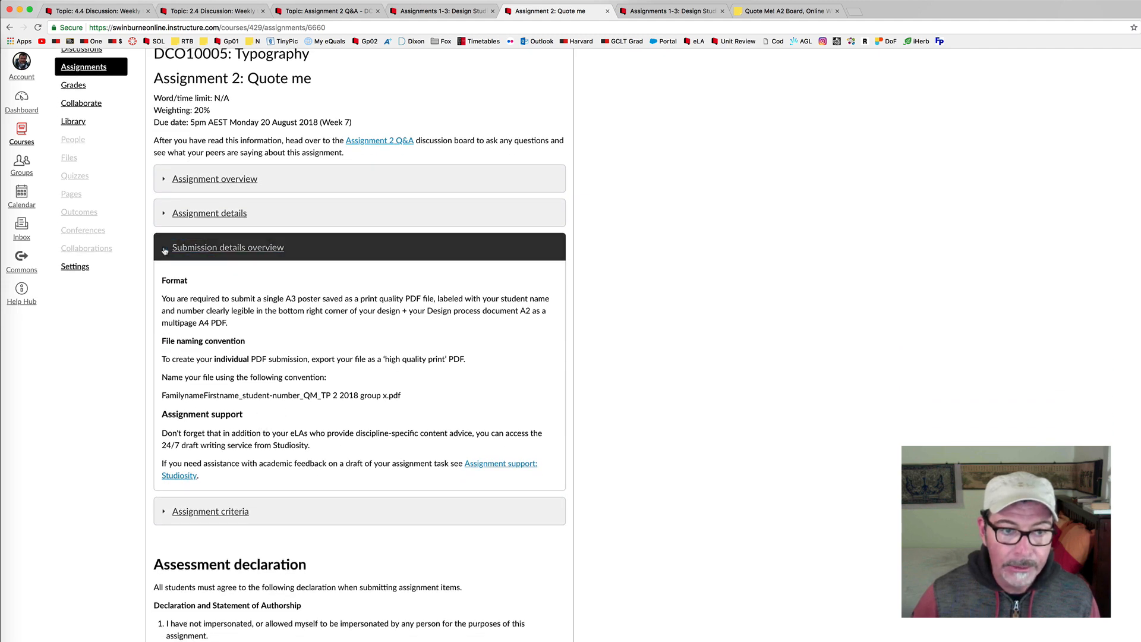
Expand the assignment details and review the instructions, typographic limitations and supporting resources.
left_click(222, 213)
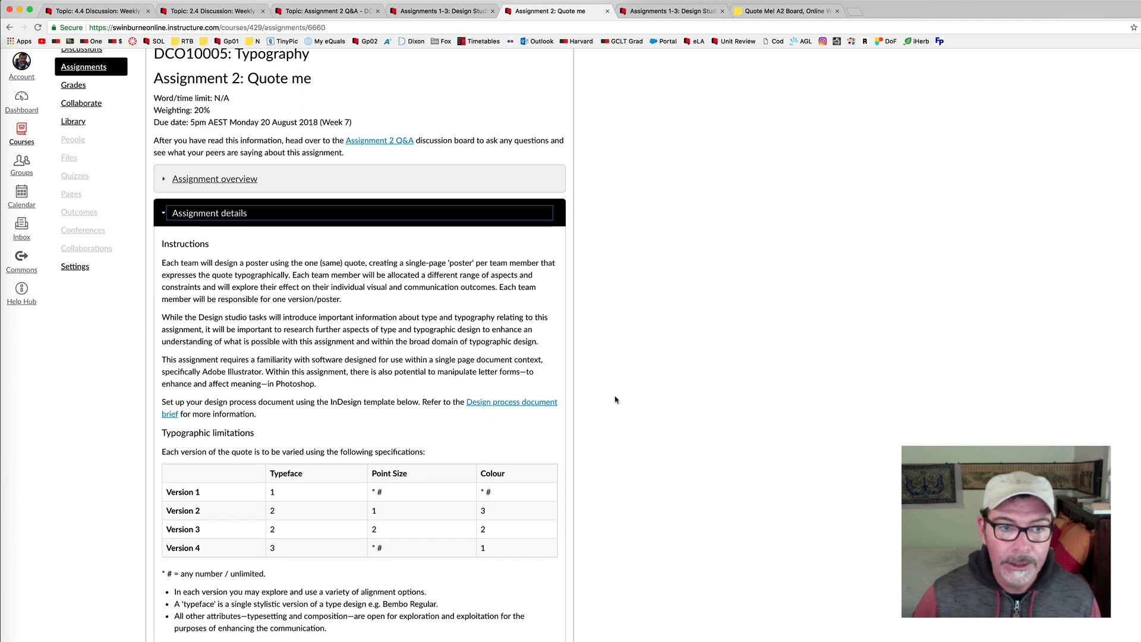
scroll(616, 399, "down", 5)
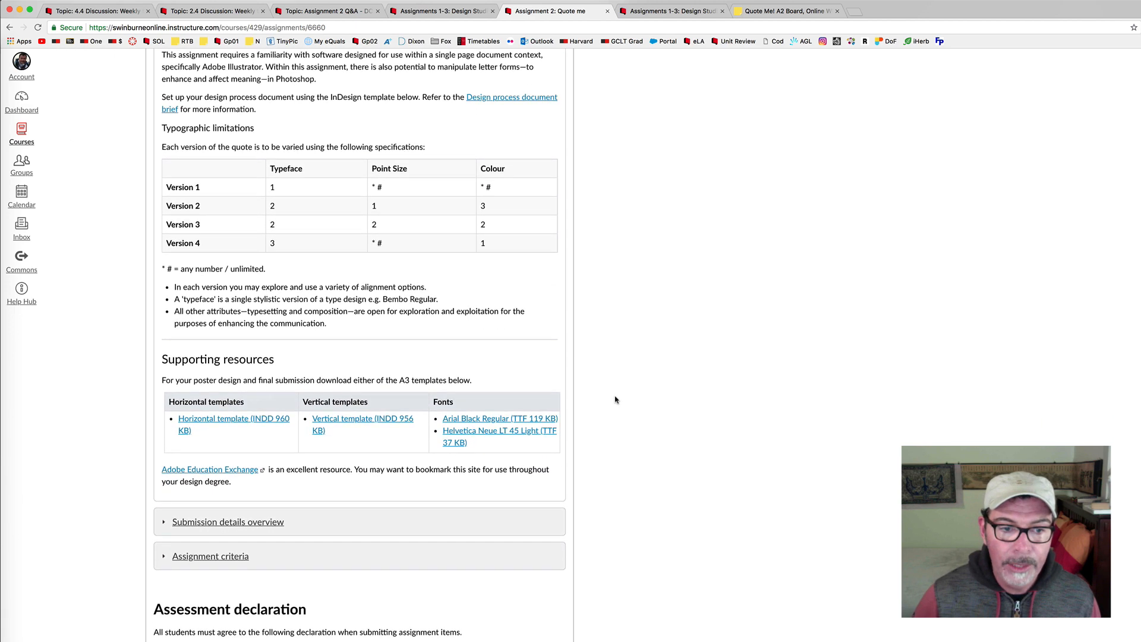
scroll(615, 400, "up", 2)
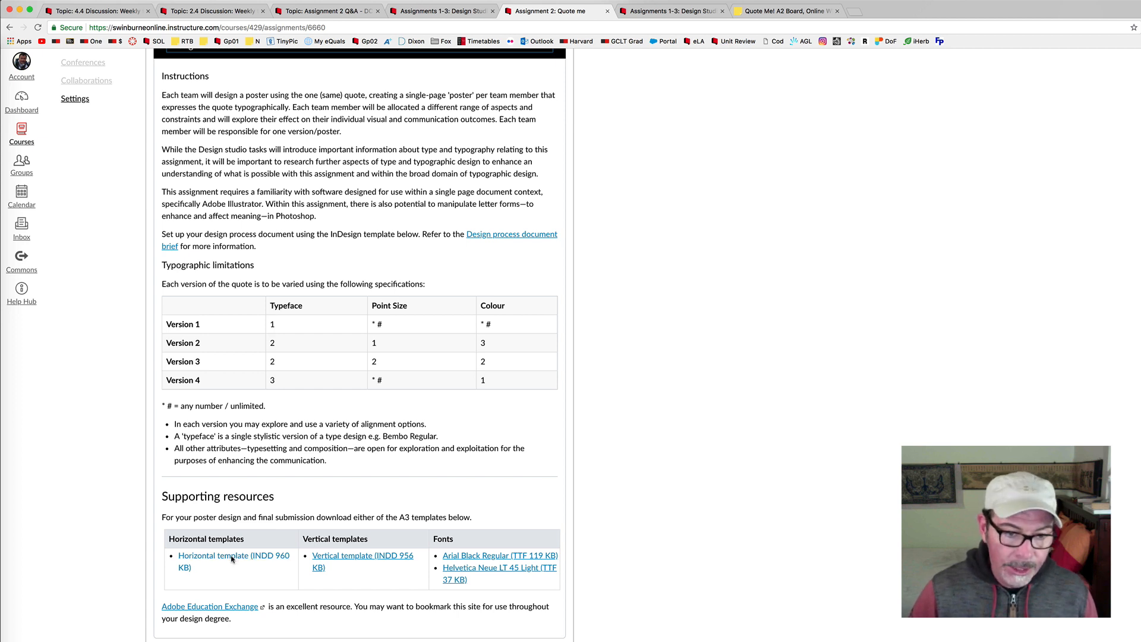
Download the vertical poster template, and the InDesign process journal template from the Design process document brief, to the Desktop.
left_click(345, 557)
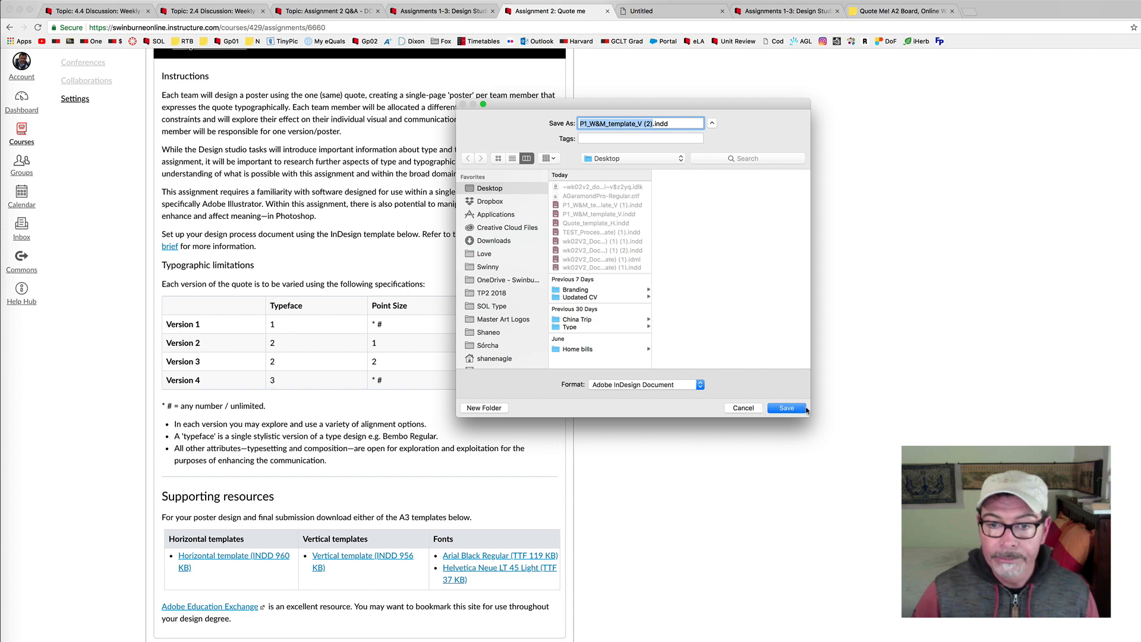
left_click(786, 409)
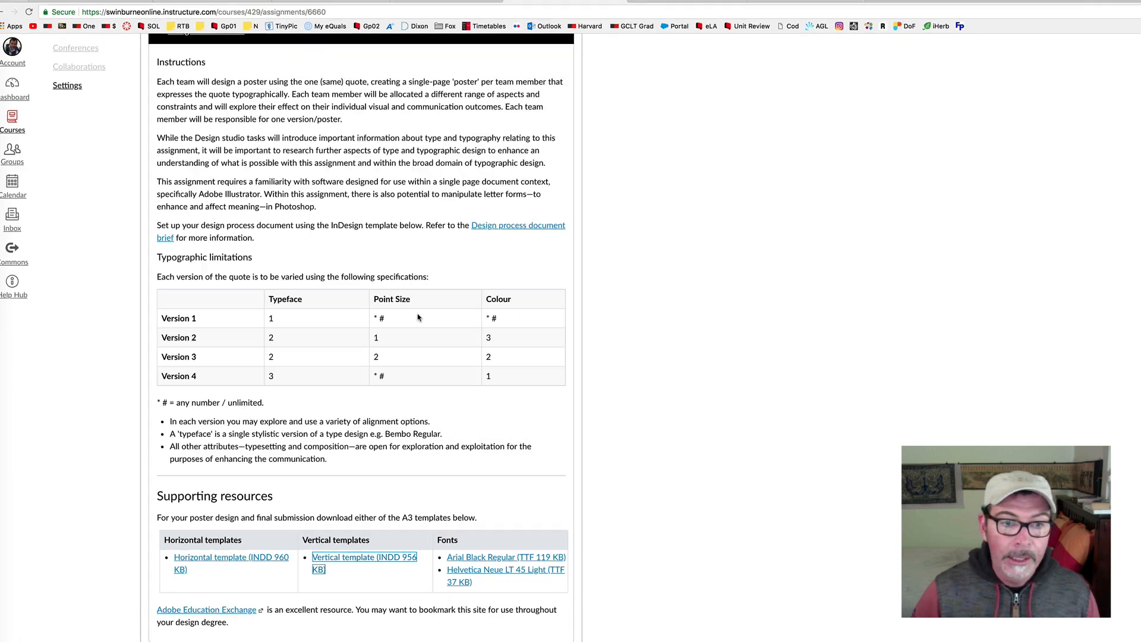
left_click(502, 238)
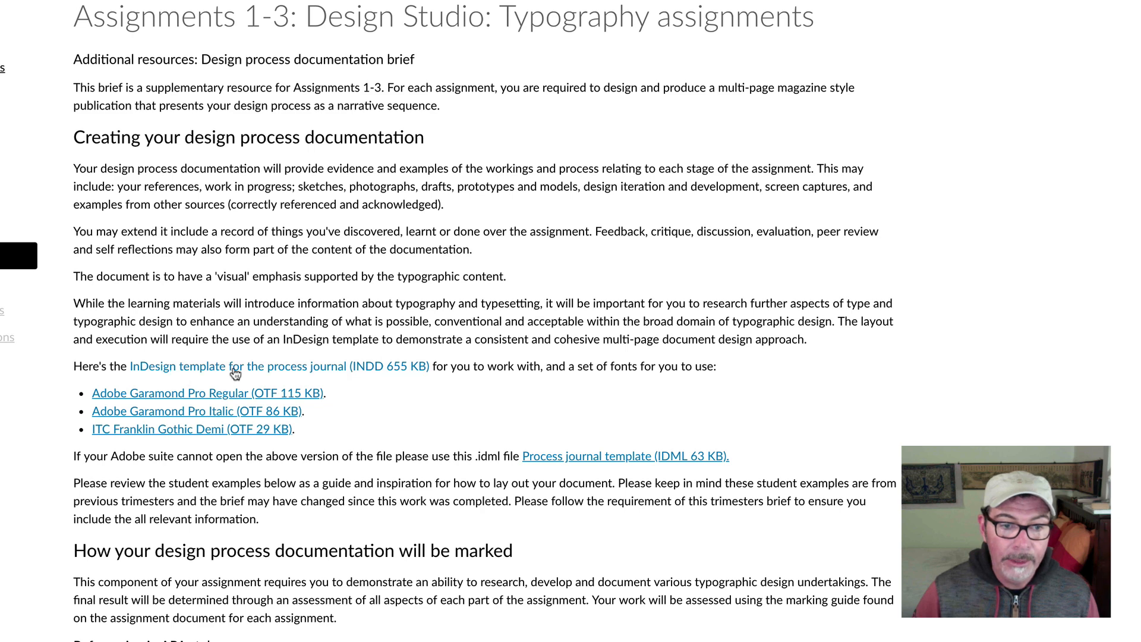
left_click(233, 366)
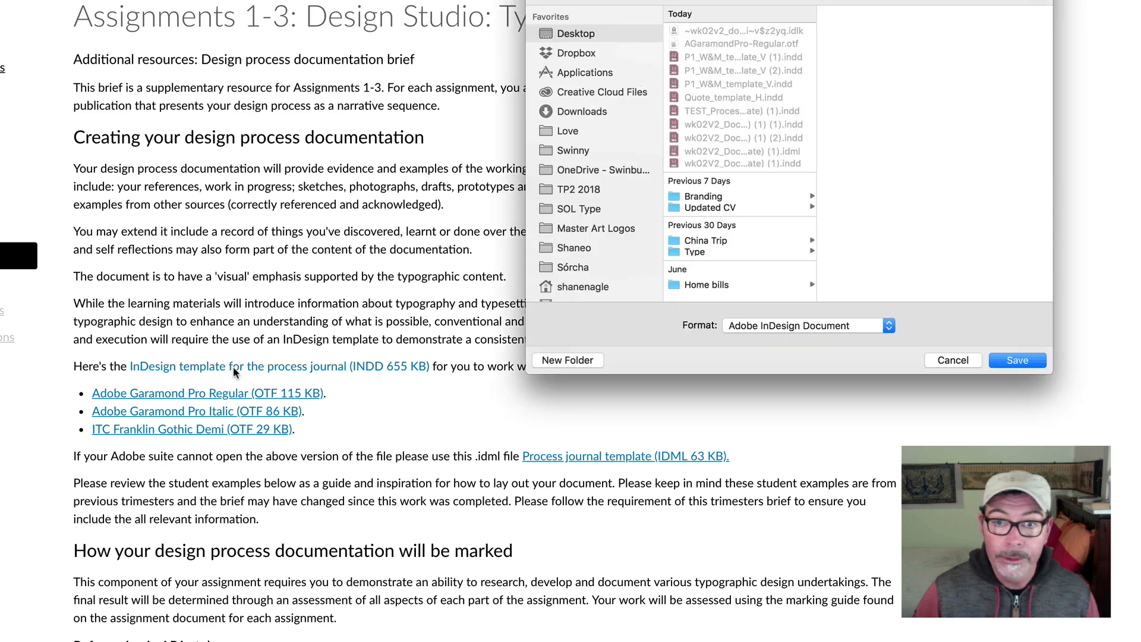
left_click(1004, 361)
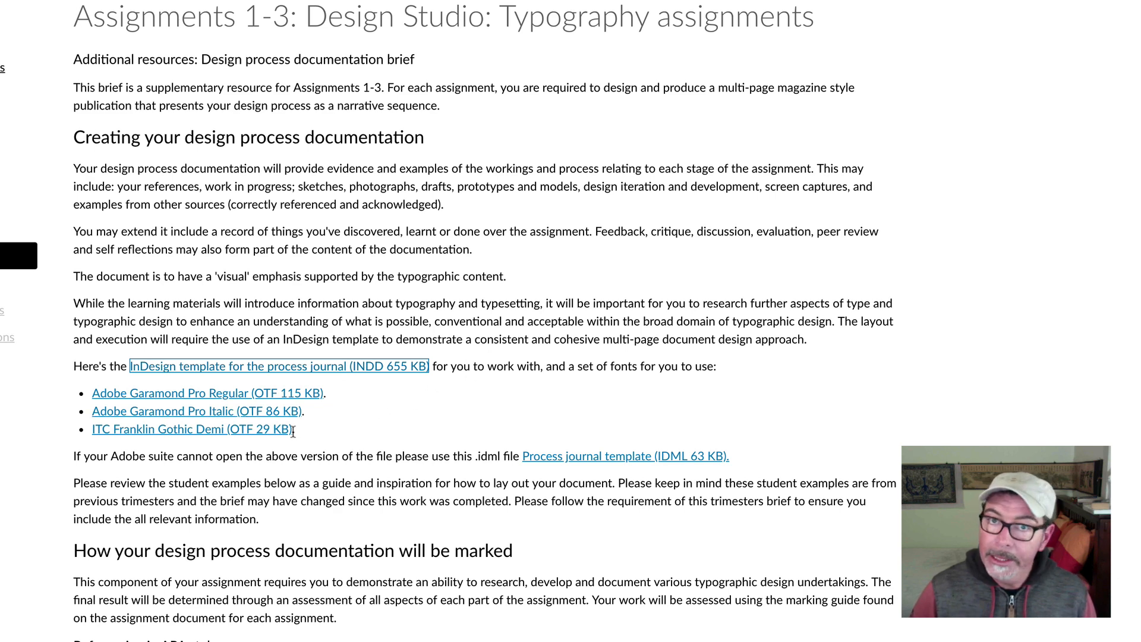
Download the Adobe Garamond Pro Regular font to the Desktop and try to install it, closing the font validation and font manager windows.
left_click(218, 395)
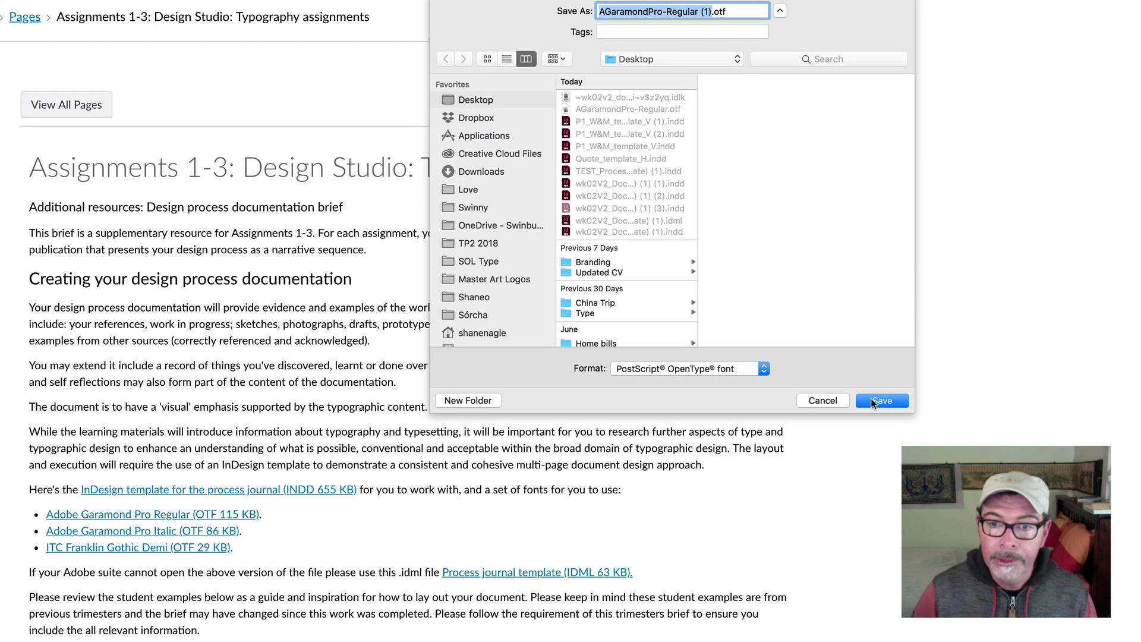
left_click(871, 401)
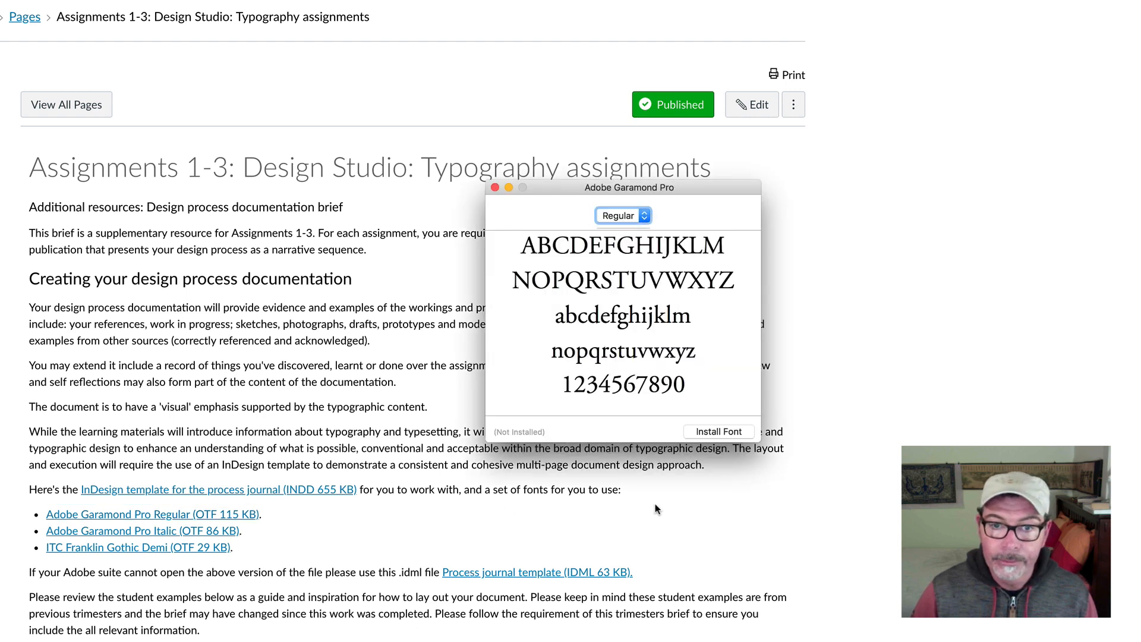
left_click(721, 430)
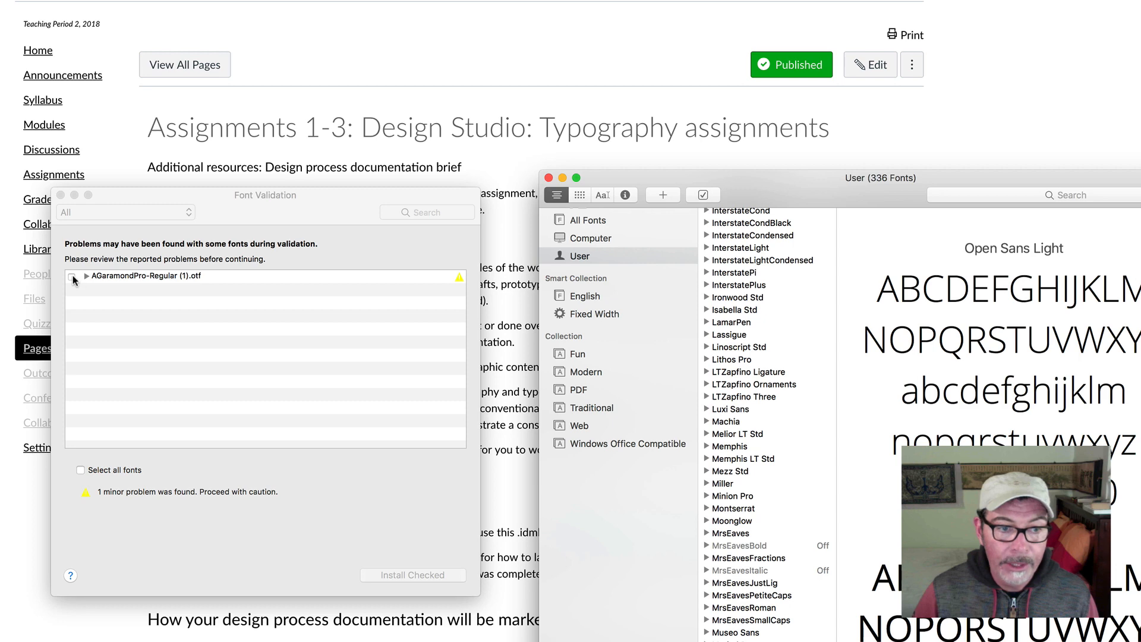
left_click(60, 195)
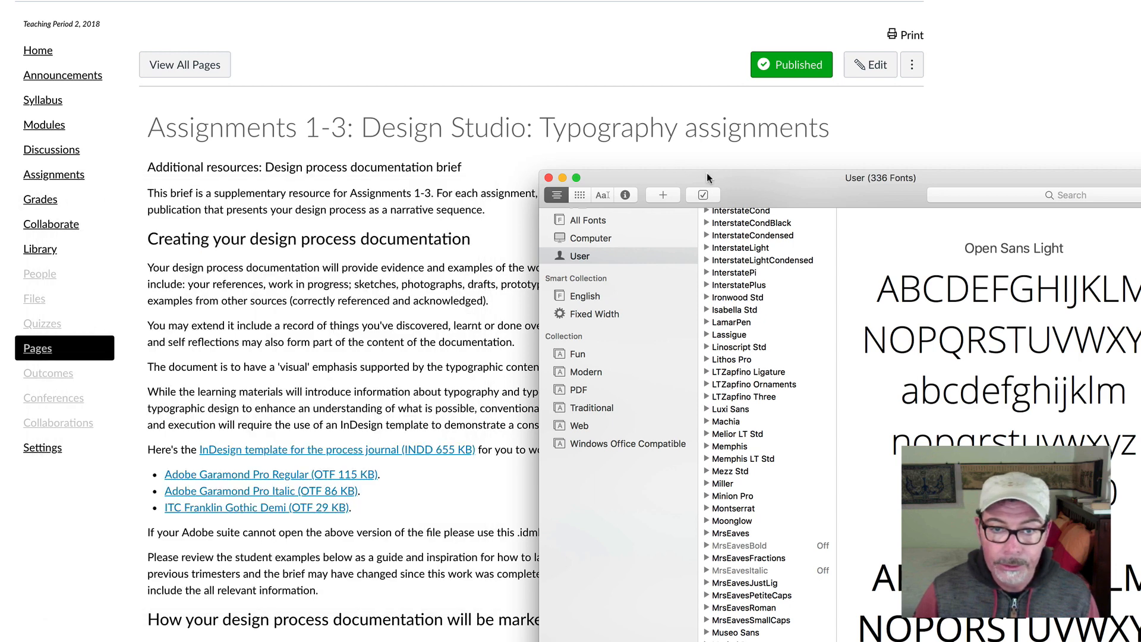
left_click(549, 177)
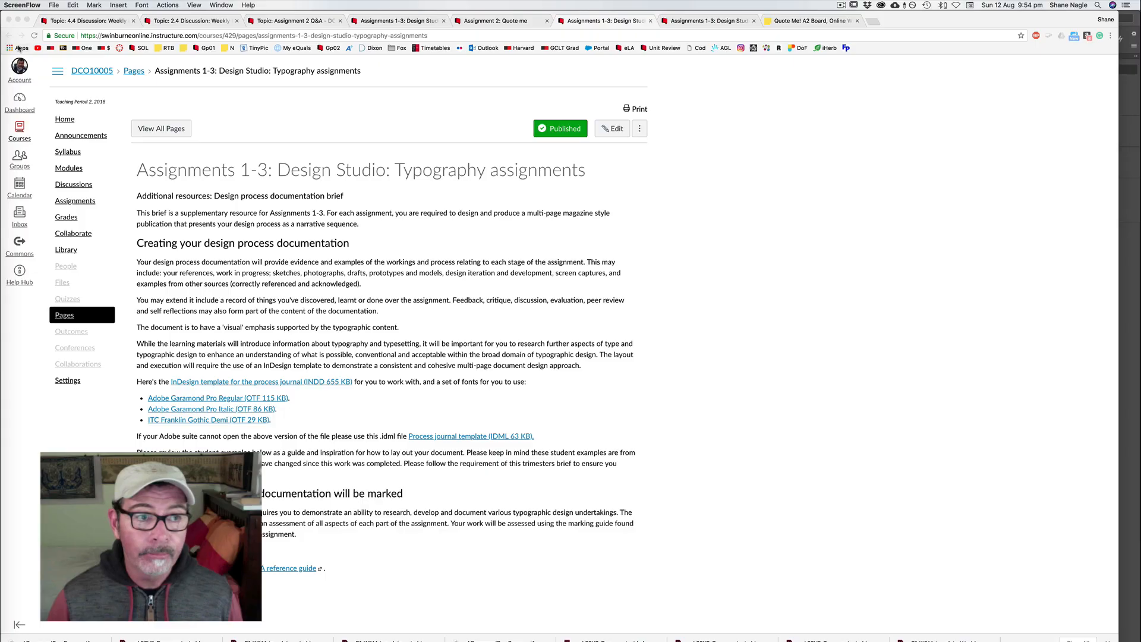
Open wk02V2_Documentation-P1_temp-(update) (1) (1).indd from the Desktop in InDesign and close the other open document.
left_click(410, 164)
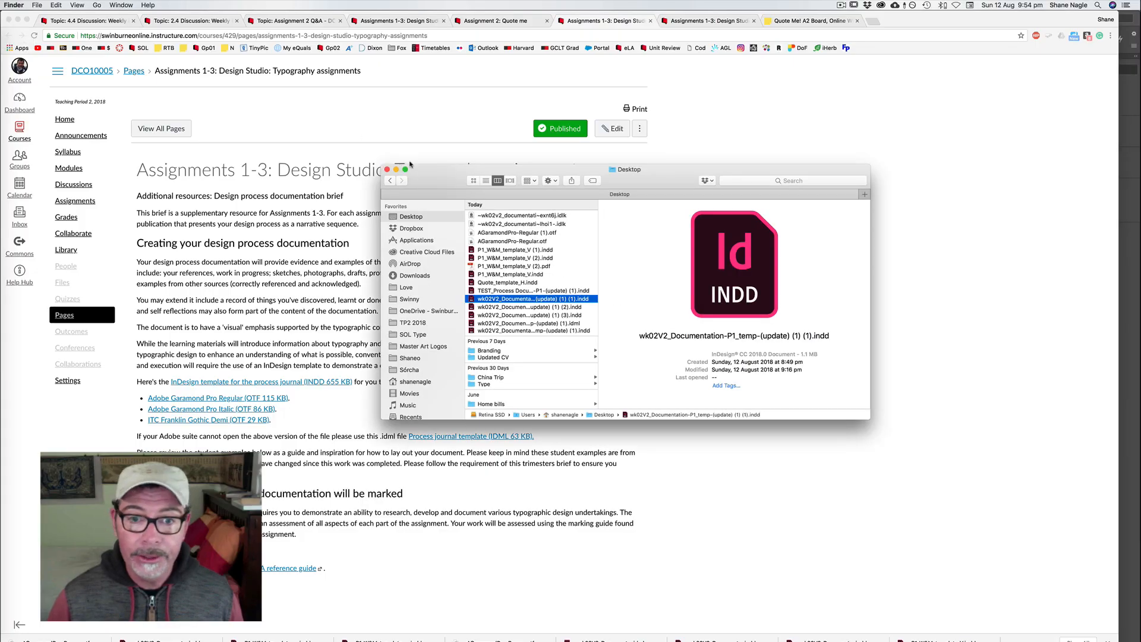
double_click(486, 298)
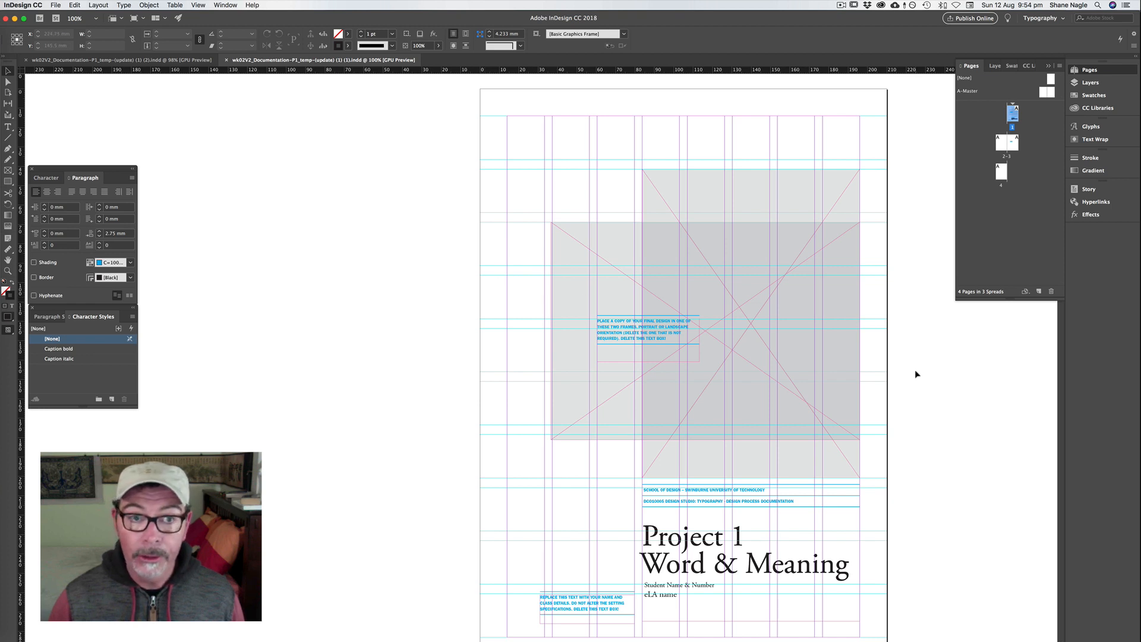
left_click(25, 61)
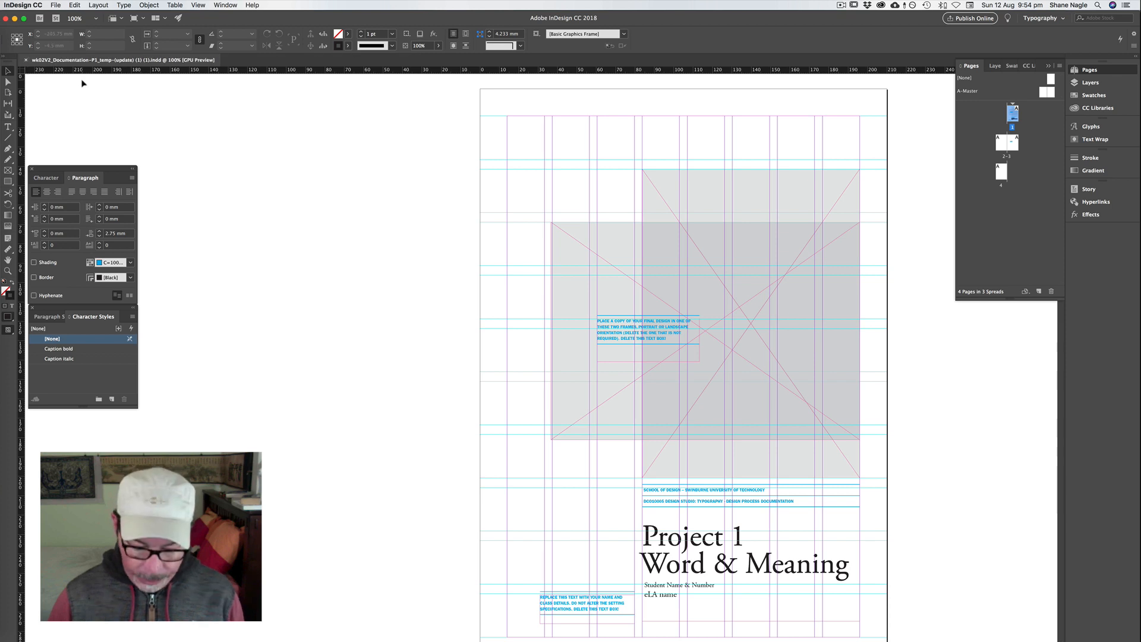
Open the poster template P1_W&M_template_V (2).indd from the Desktop, dismissing the missing-link alert.
key("super+o")
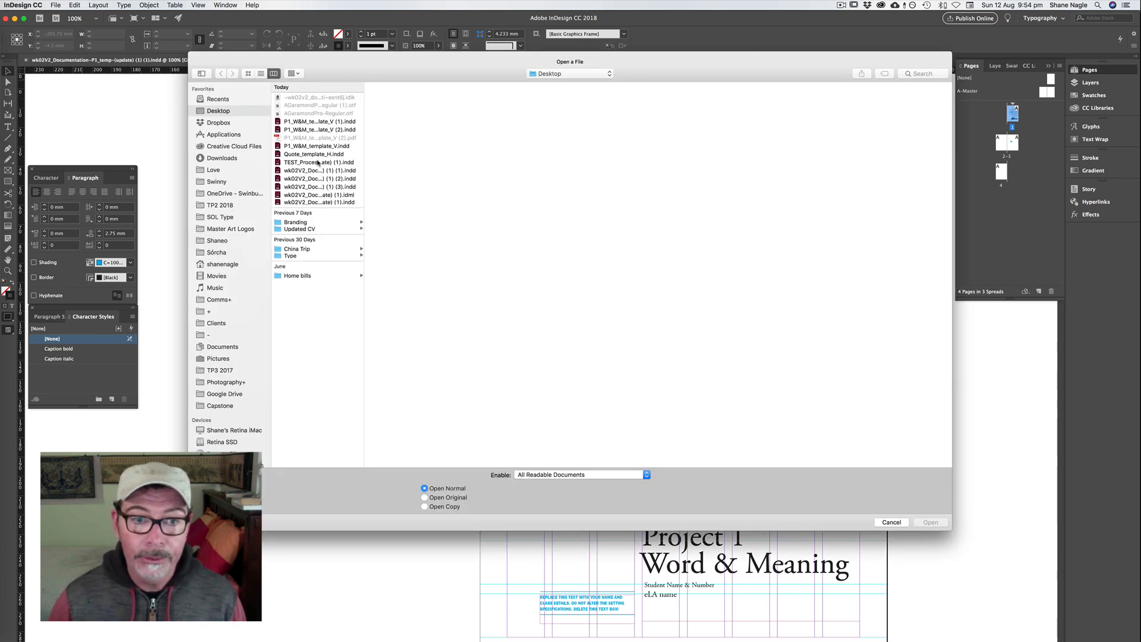
double_click(296, 131)
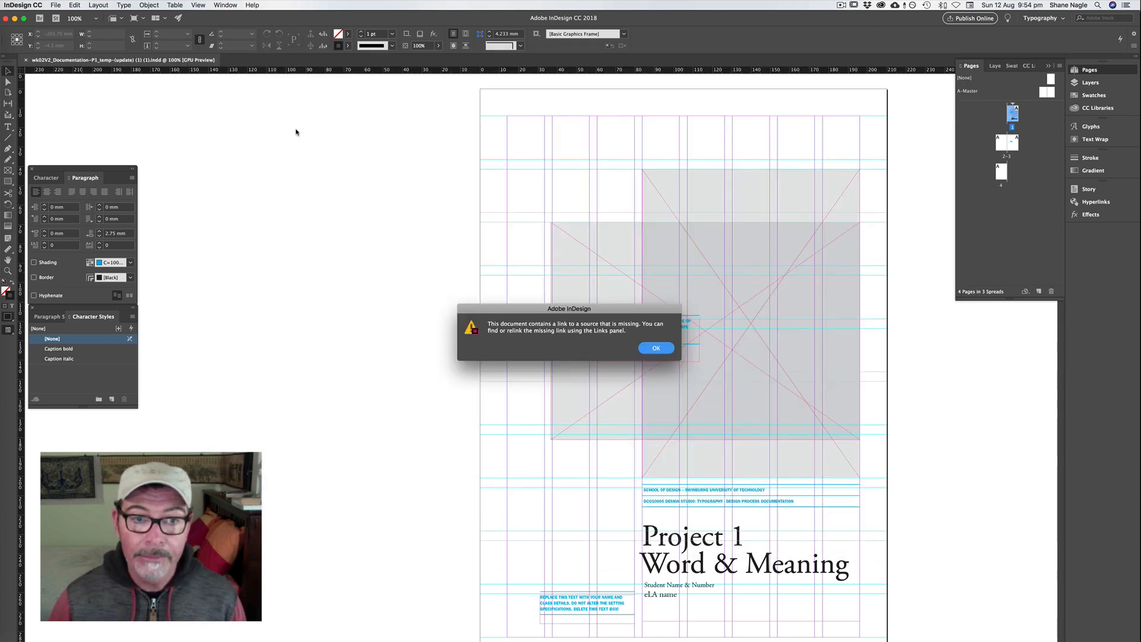
left_click(657, 349)
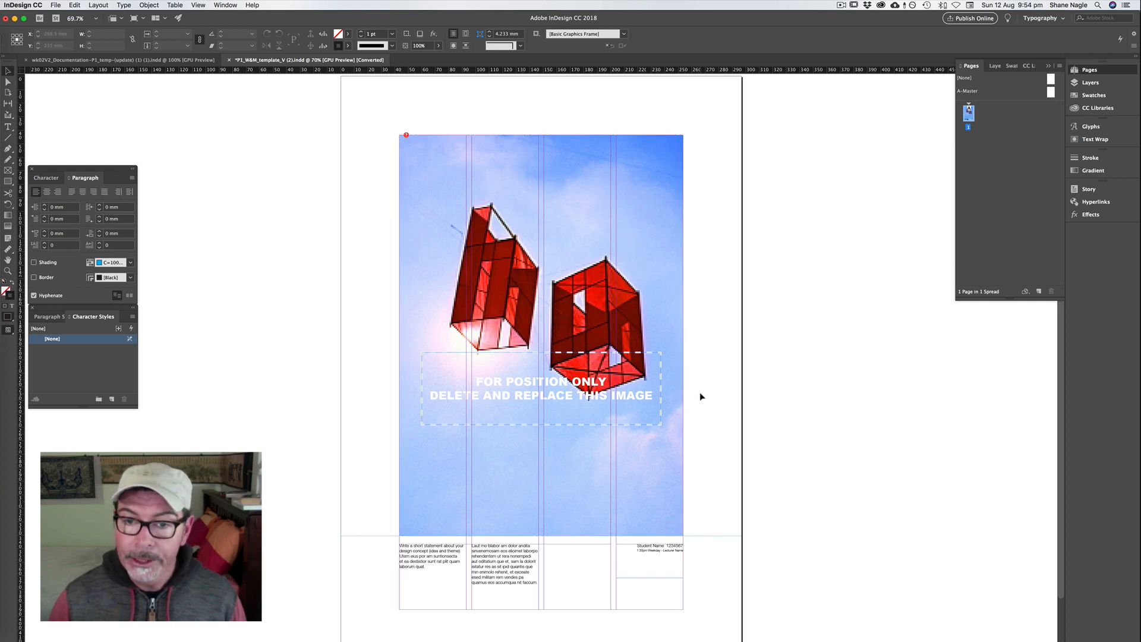
Delete the "FOR POSITION ONLY DELETE AND REPLACE THIS IMAGE" text box from the poster.
left_click(630, 385)
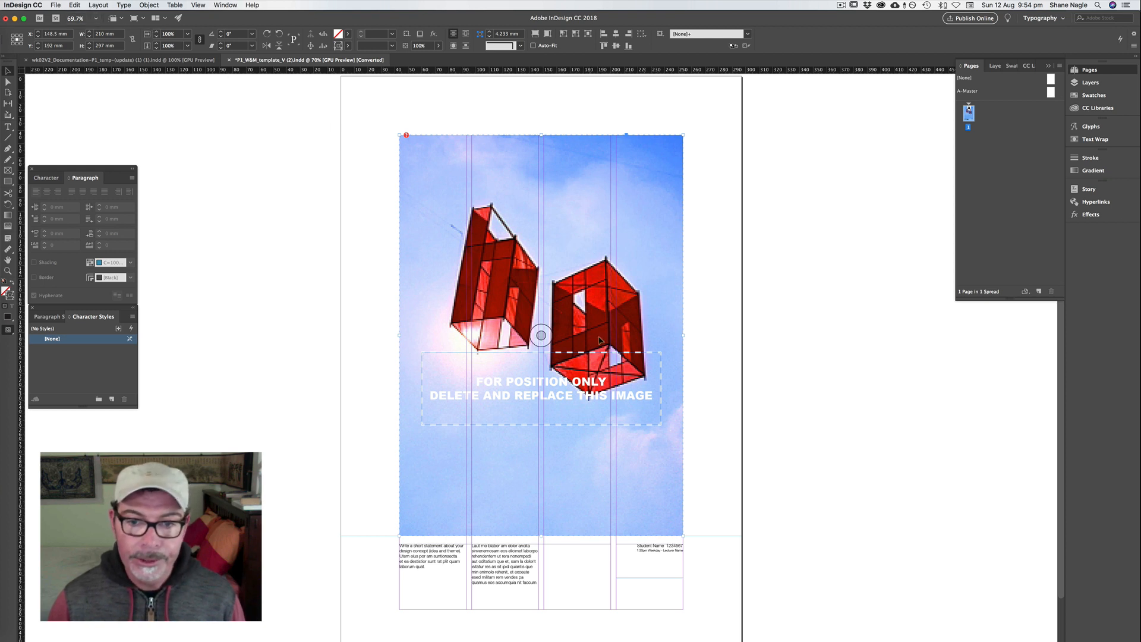
left_click(617, 378)
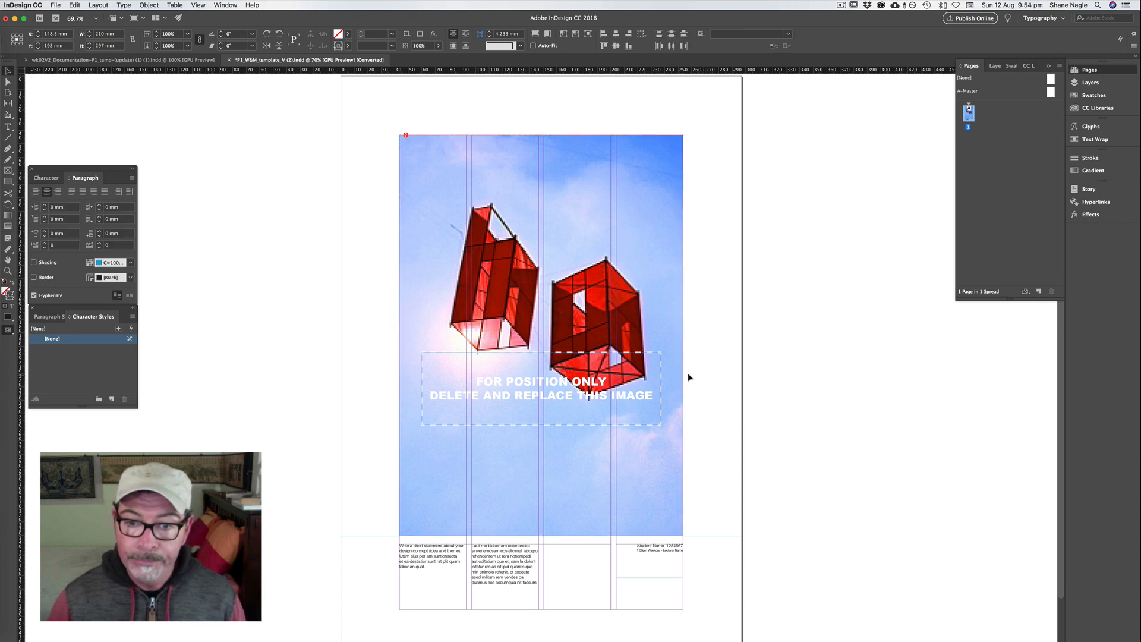
key("BackSpace")
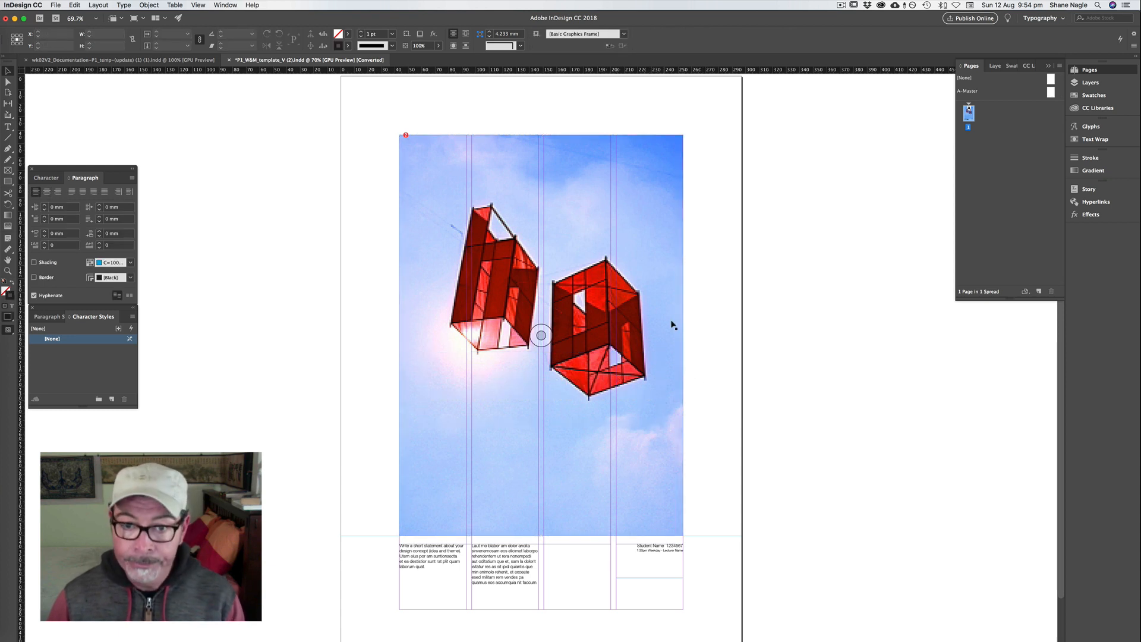
Replace the poster's placeholder image with Myanmar-2538-4.jpg from the Myanmar Bb pics folder and fit it proportionally to the frame.
left_click(675, 316)
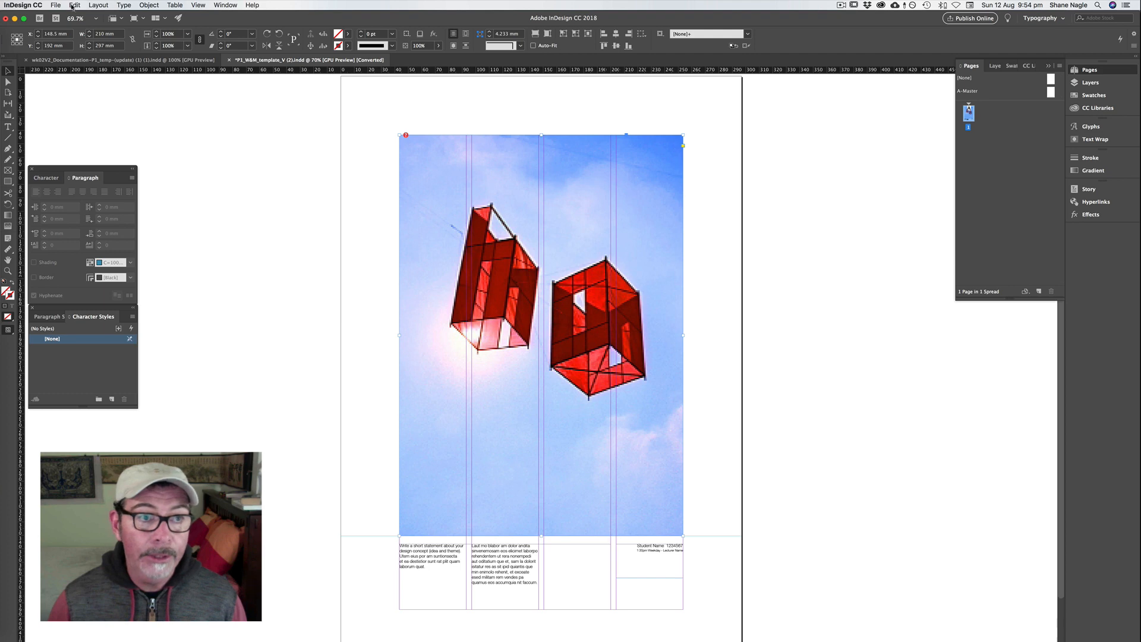
left_click(52, 5)
left_click(66, 122)
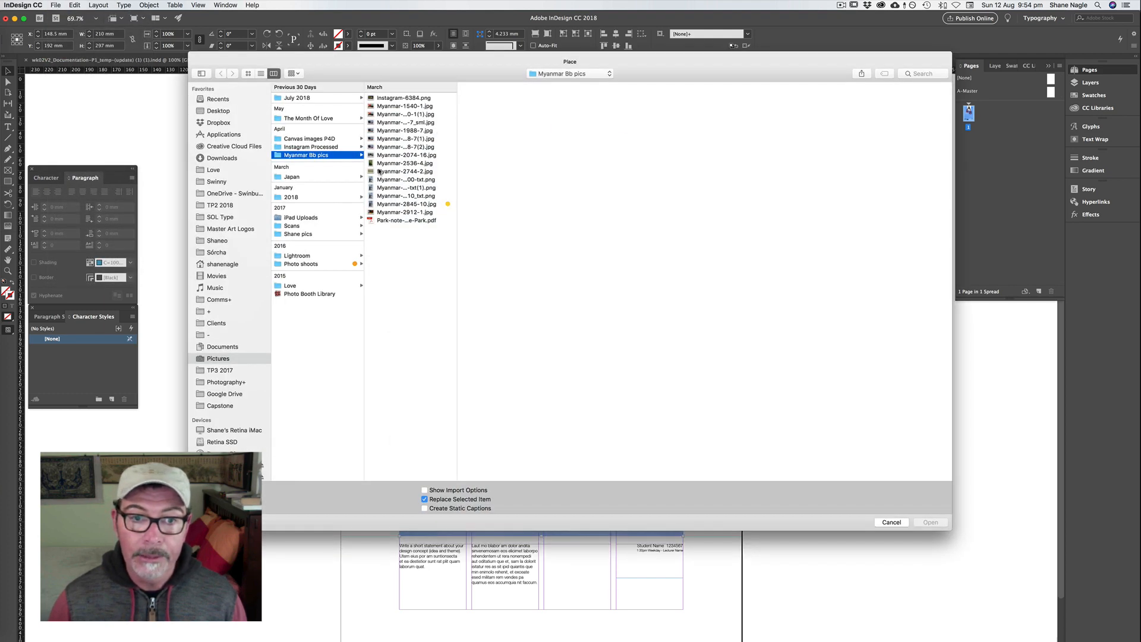
left_click(392, 162)
left_click(926, 525)
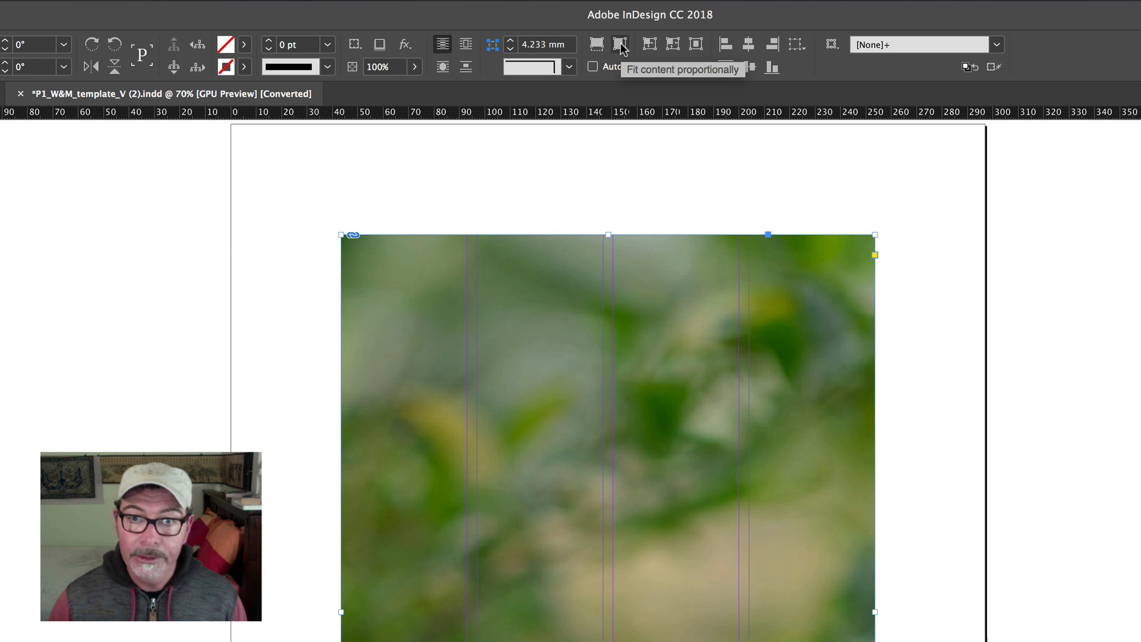
left_click(621, 47)
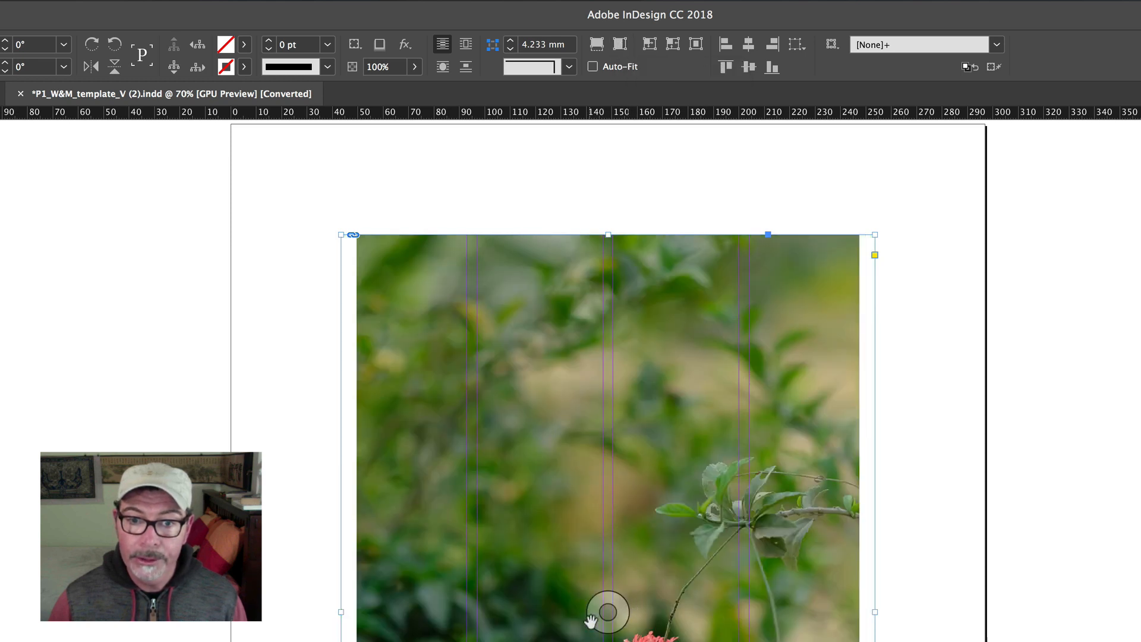
Scale up the placed flower image until it fills the full width of the poster frame, and deselect it.
left_click(608, 611)
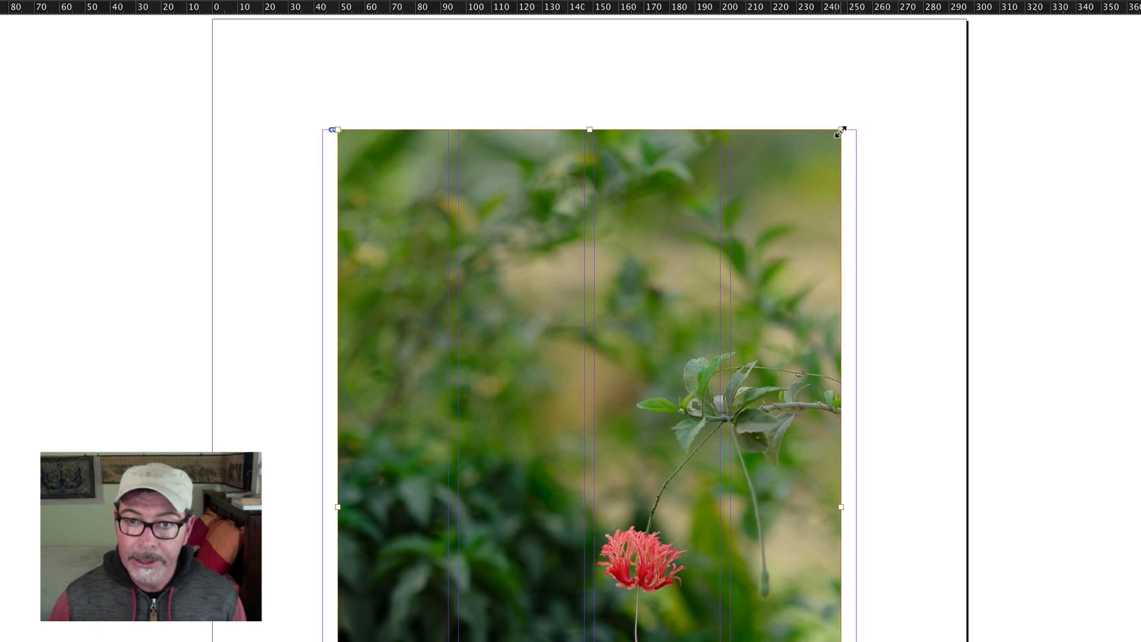
mouse_move(841, 129)
left_mouse_down()
mouse_move(864, 115)
mouse_move(858, 124)
left_mouse_up()
left_click(922, 143)
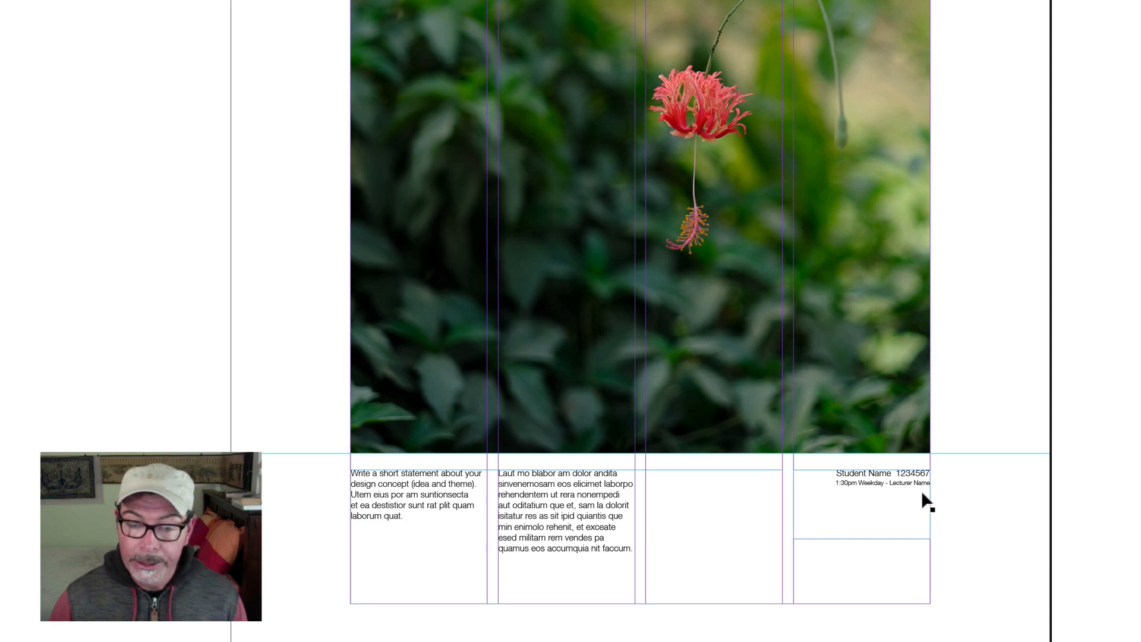
key("Escape")
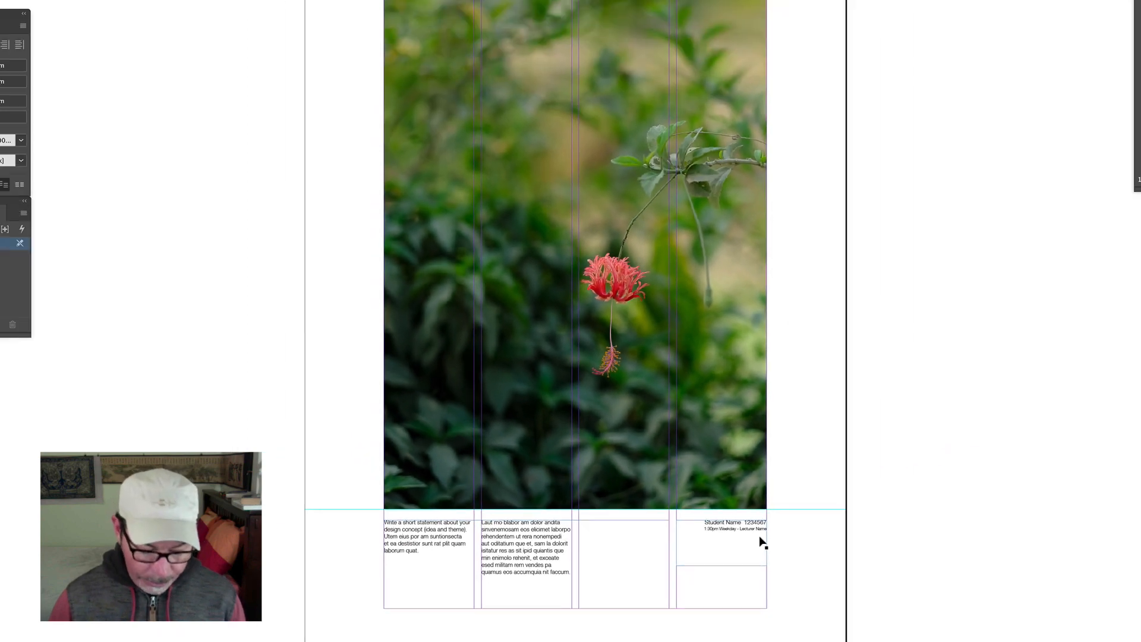
Export the poster to the Desktop as P1_W&M_template_V (2).pdf with the High Quality Print preset, replacing the existing file, and view the whole PDF page.
key("super+e")
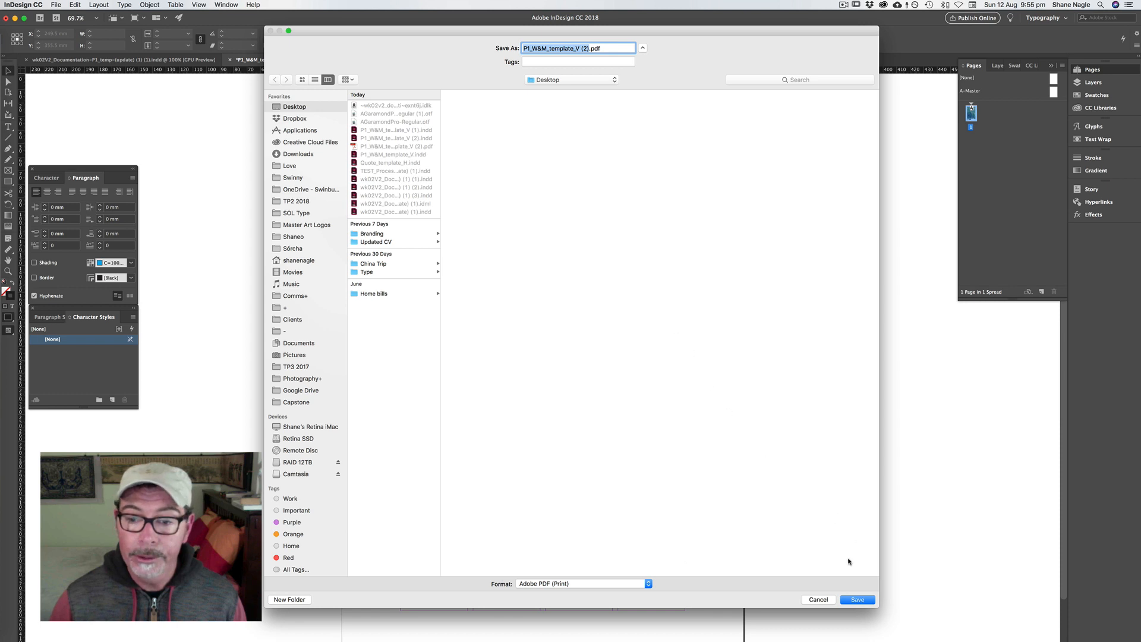
left_click(860, 600)
left_click(638, 92)
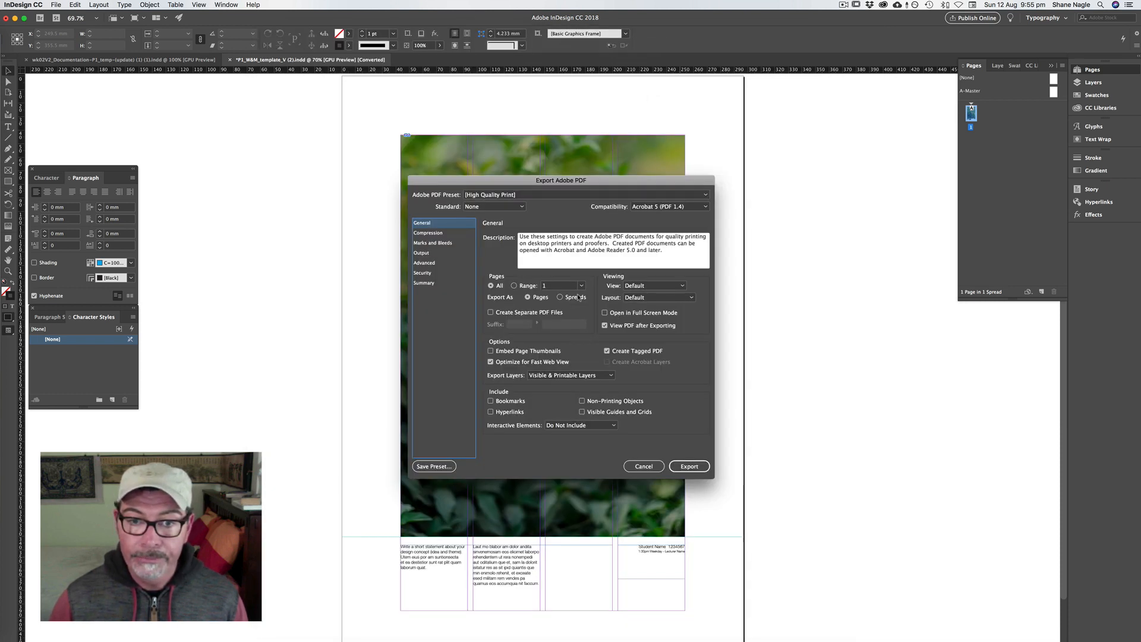
left_click(516, 196)
left_click(516, 205)
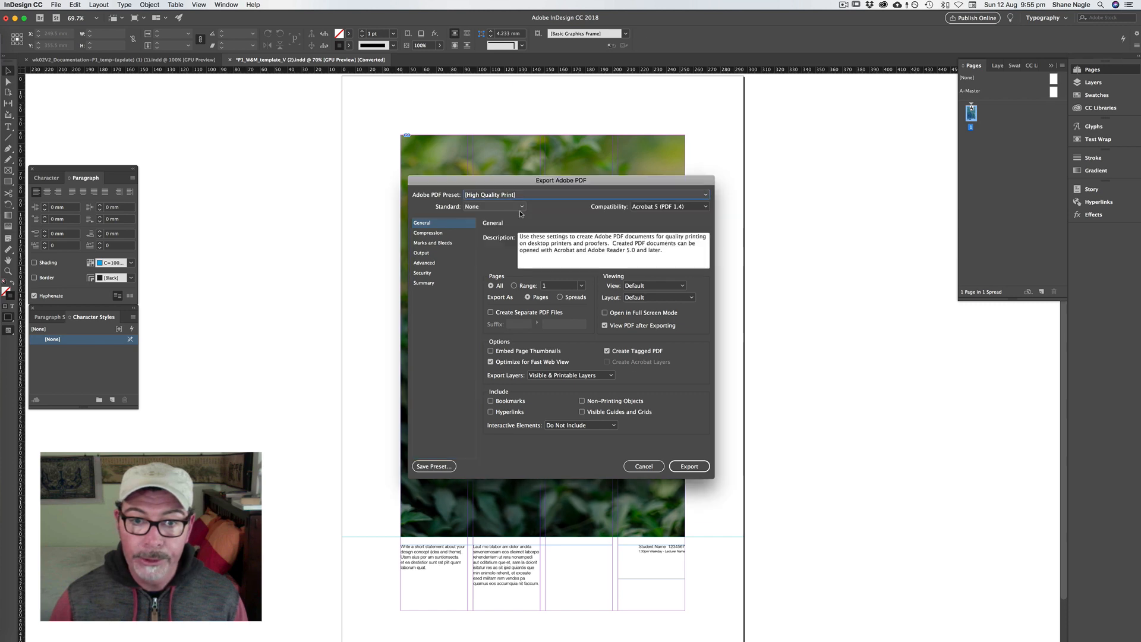
left_click(689, 466)
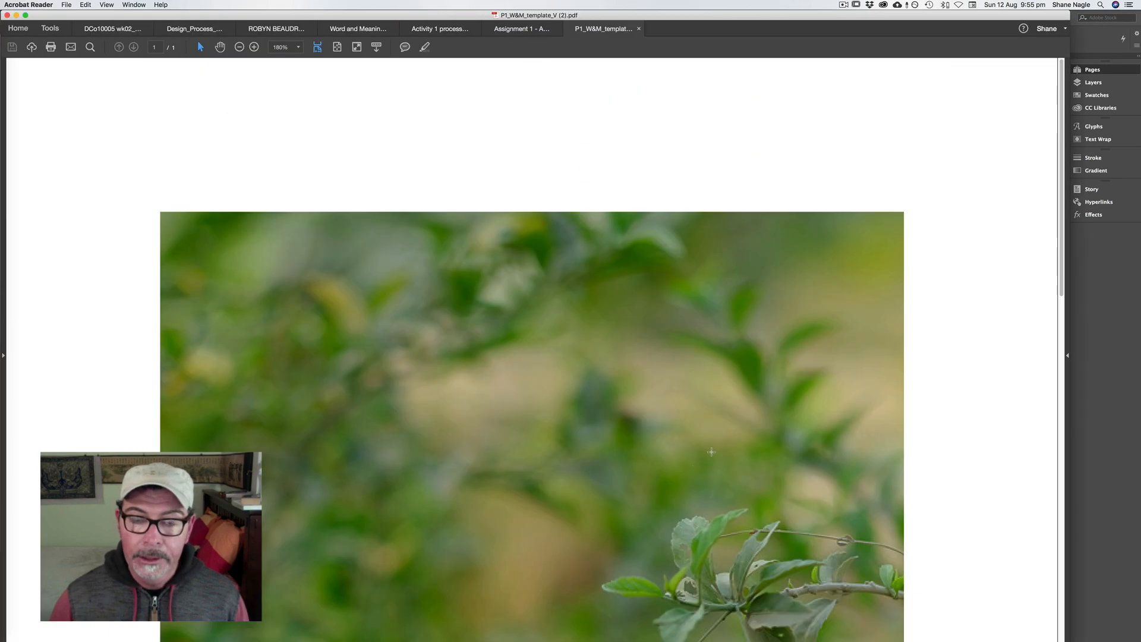
key("super+0")
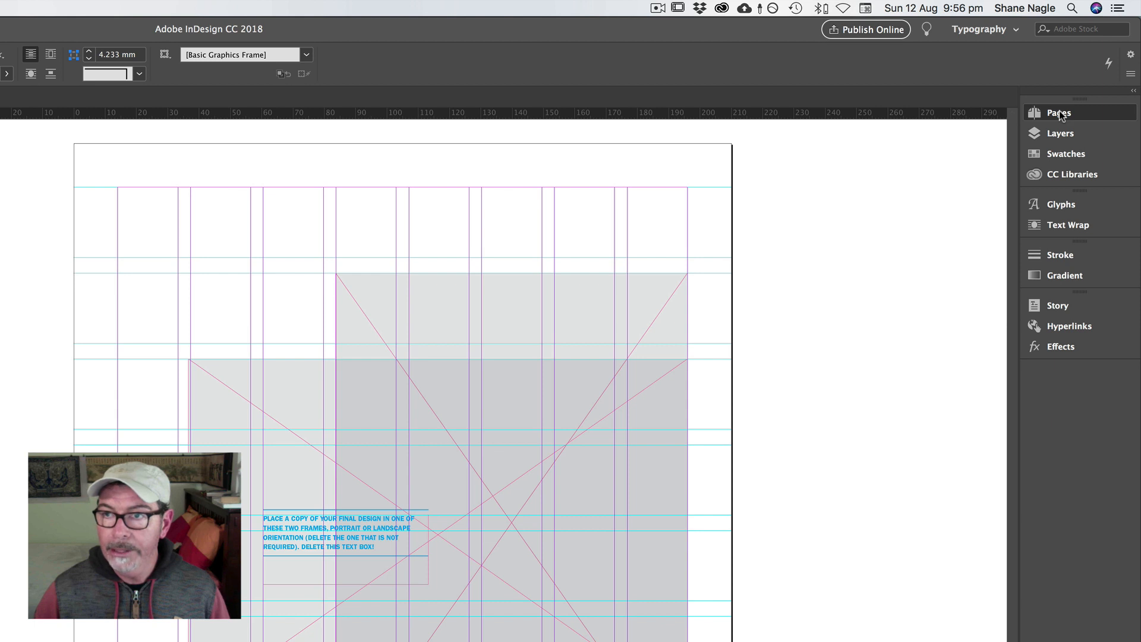
Show the documentation template's page thumbnails in a shortened panel and look over all its spreads.
left_click(1059, 114)
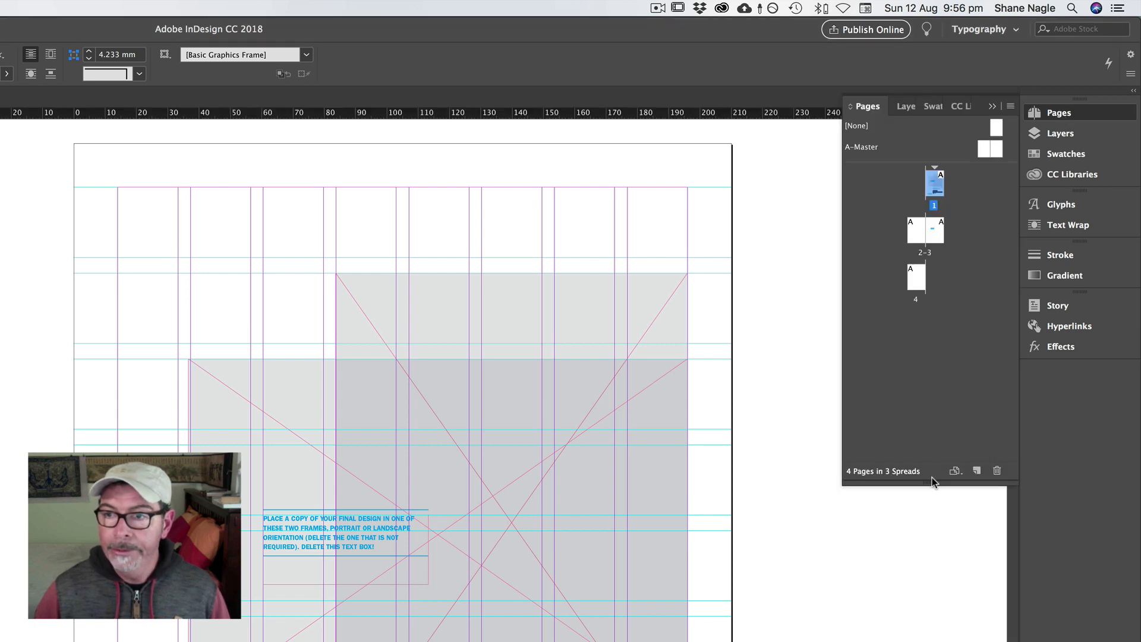
left_click_drag(931, 482, 925, 391)
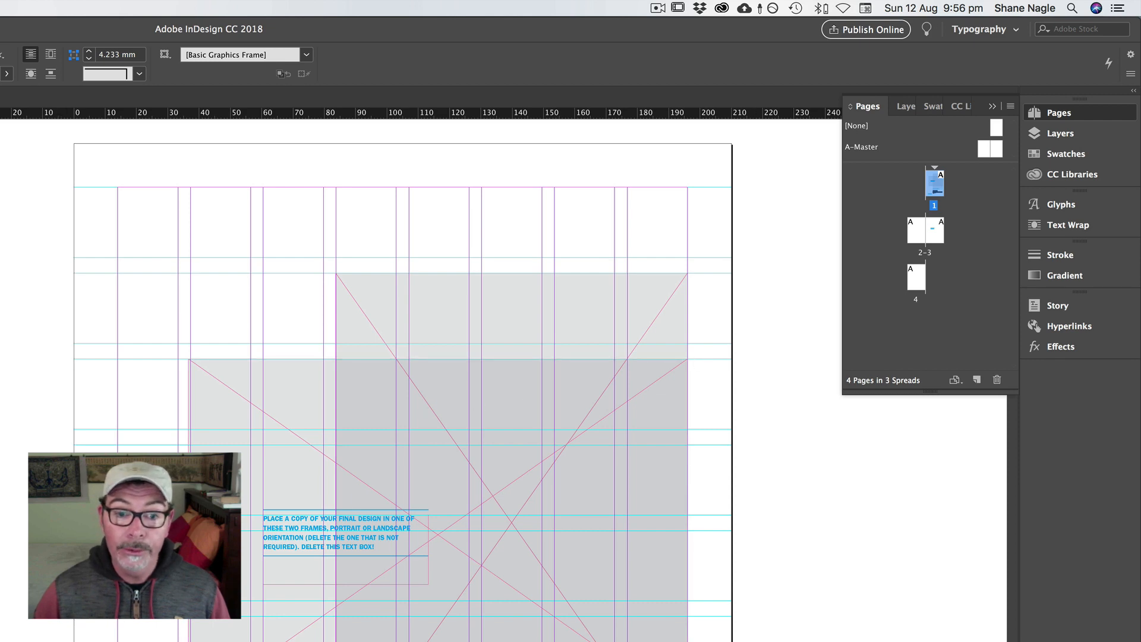
scroll(403, 386, "down", 1)
scroll(403, 386, "down", 1)
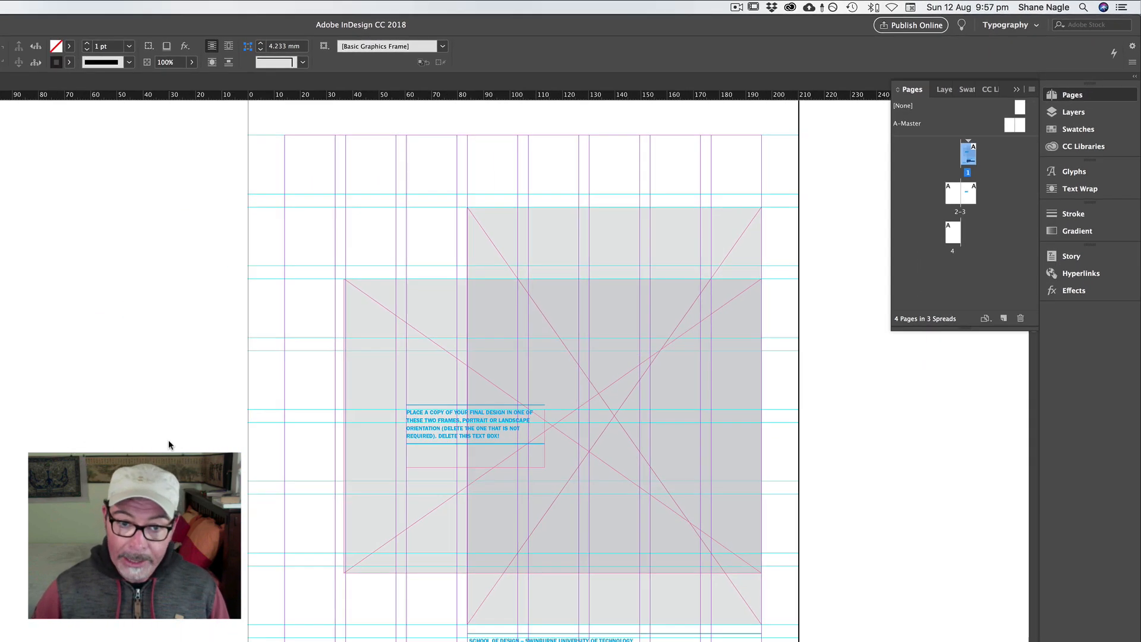
key("alt+shift+super+0")
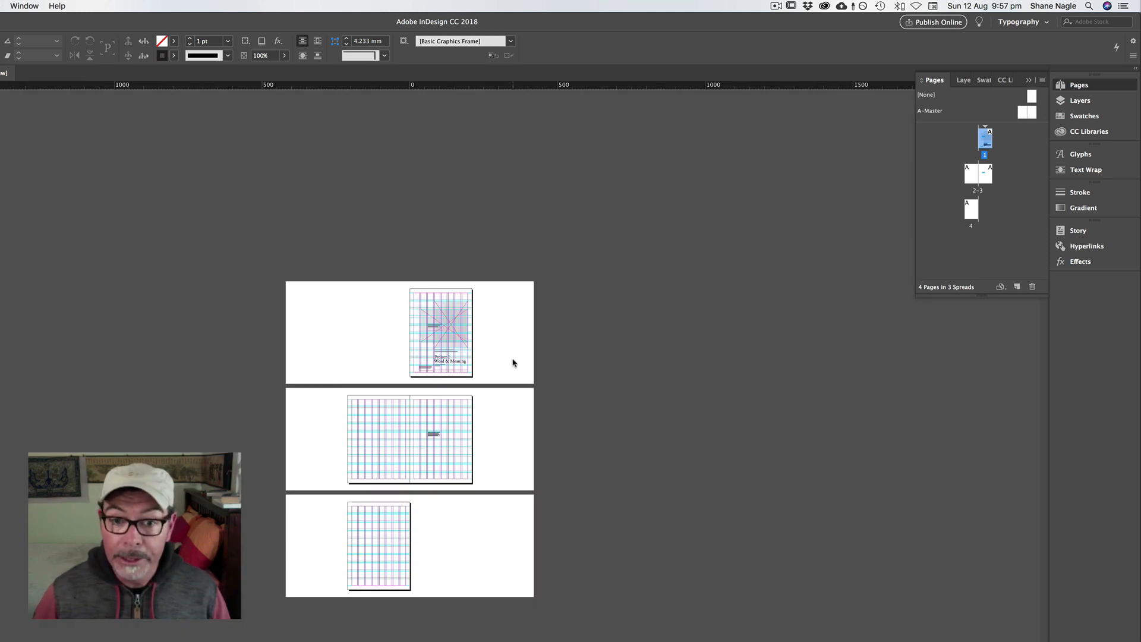
left_click(486, 365, "super")
left_click(486, 365, "super")
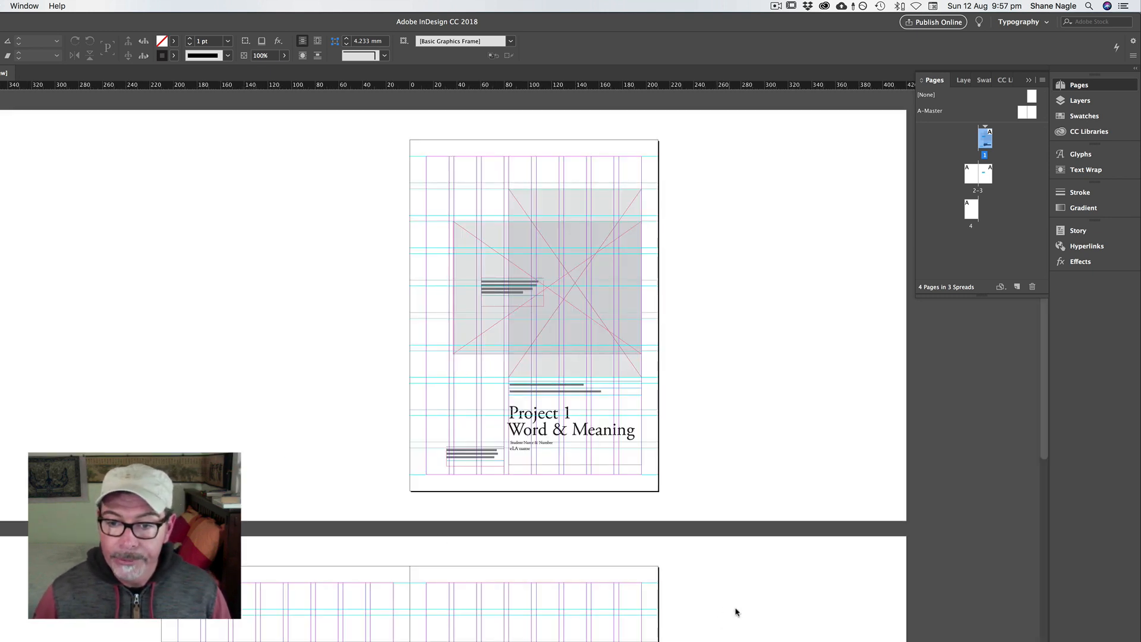
scroll(726, 557, "down", 5)
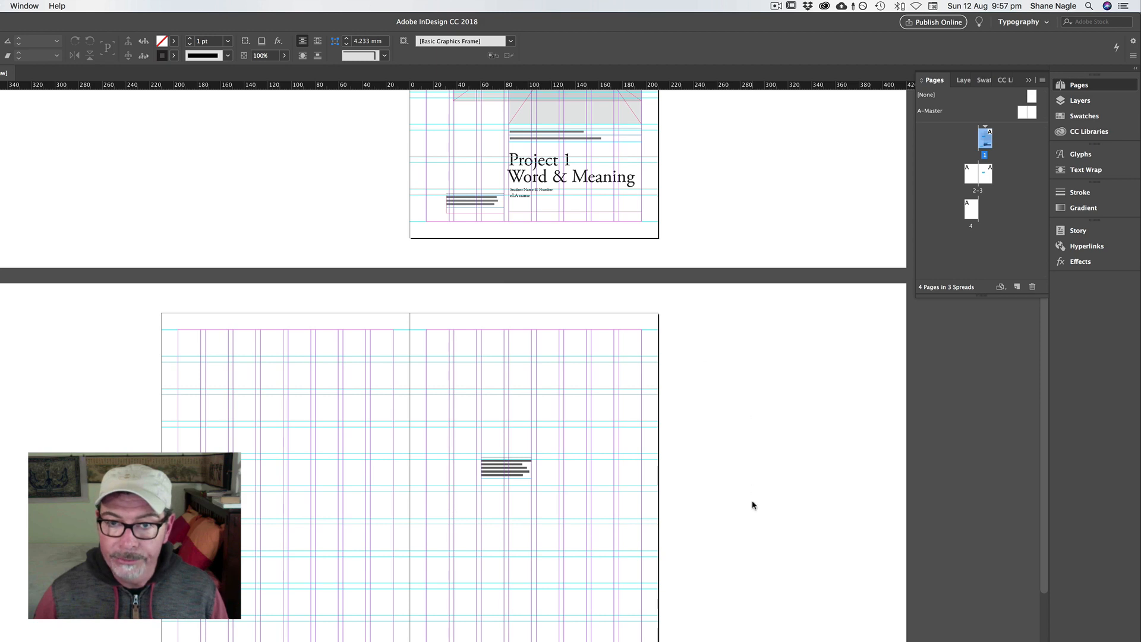
scroll(757, 464, "down", 1)
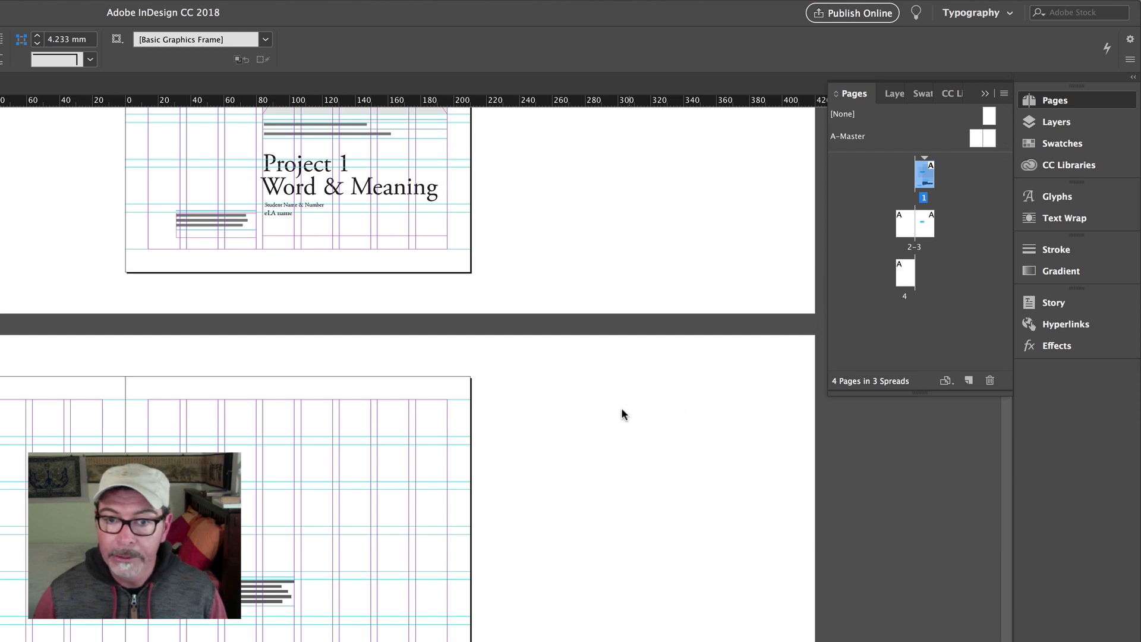
Go through the documentation template using its page thumbnails, visiting page 4, and return to the cover page.
left_click(907, 226)
double_click(924, 183)
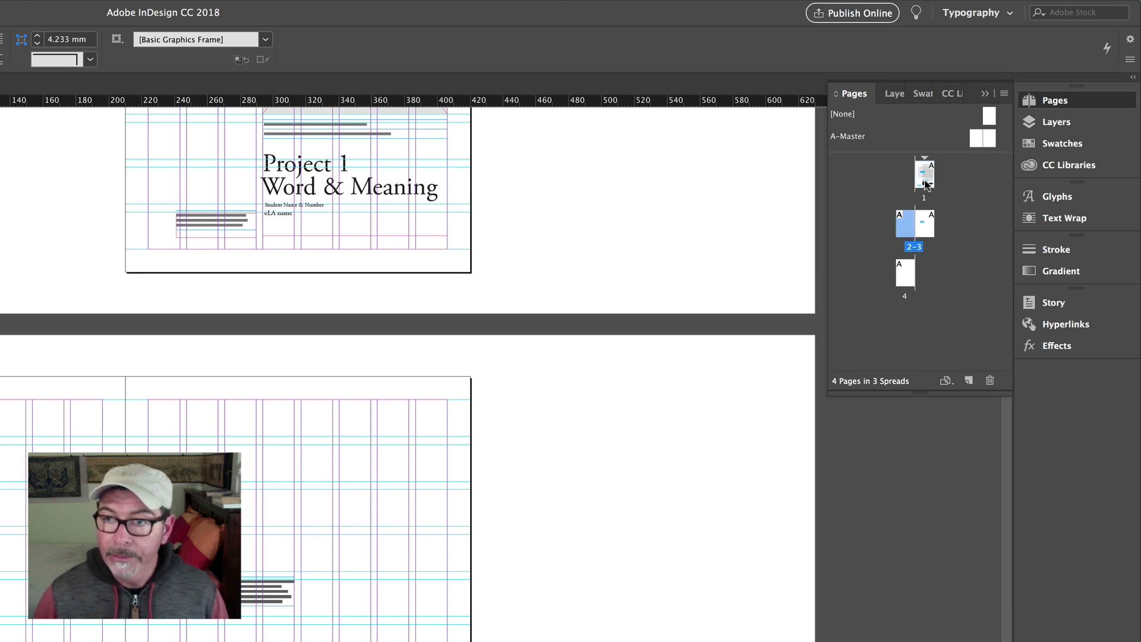
double_click(901, 265)
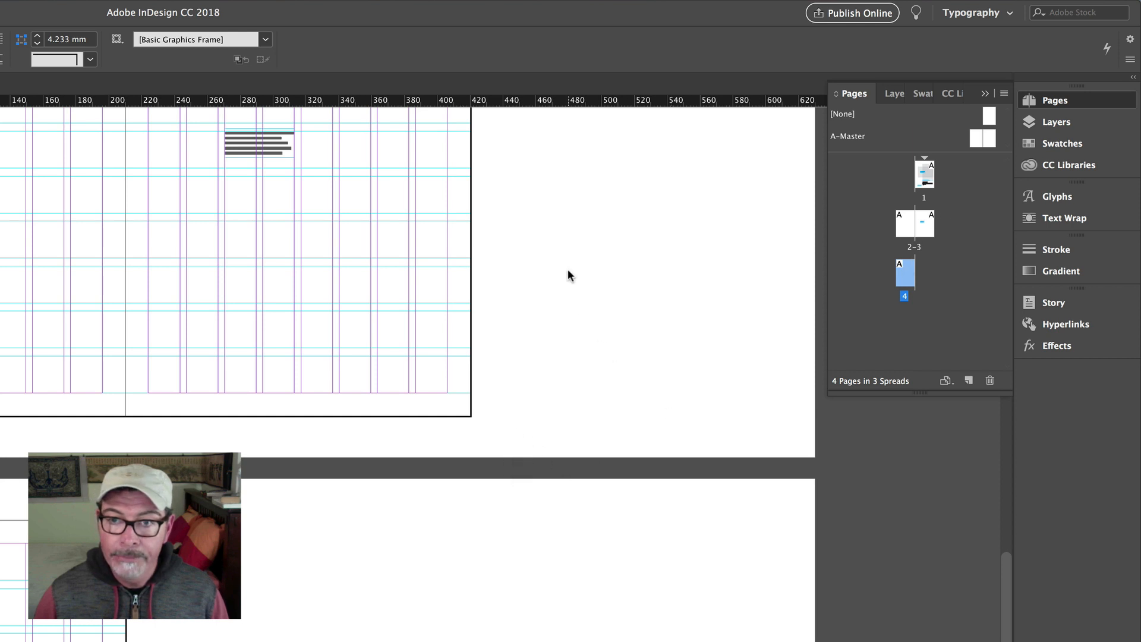
key("space")
left_click_drag(563, 297, 596, 641)
scroll(555, 382, "up", 5)
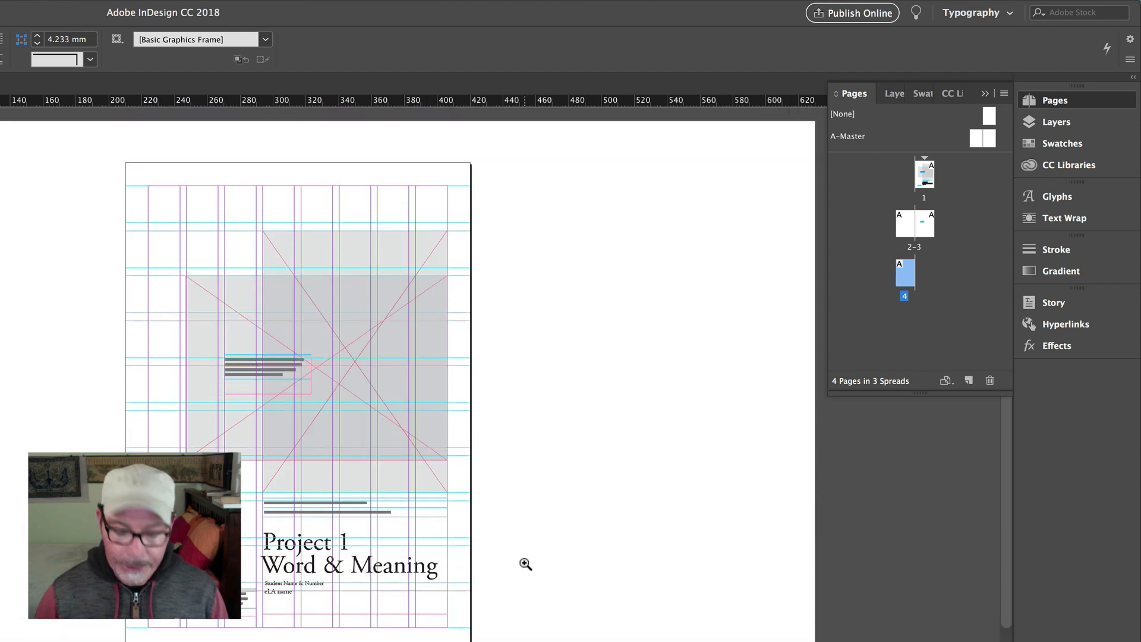
Fit the cover page in the window and try zooming in and back out.
key("super+0")
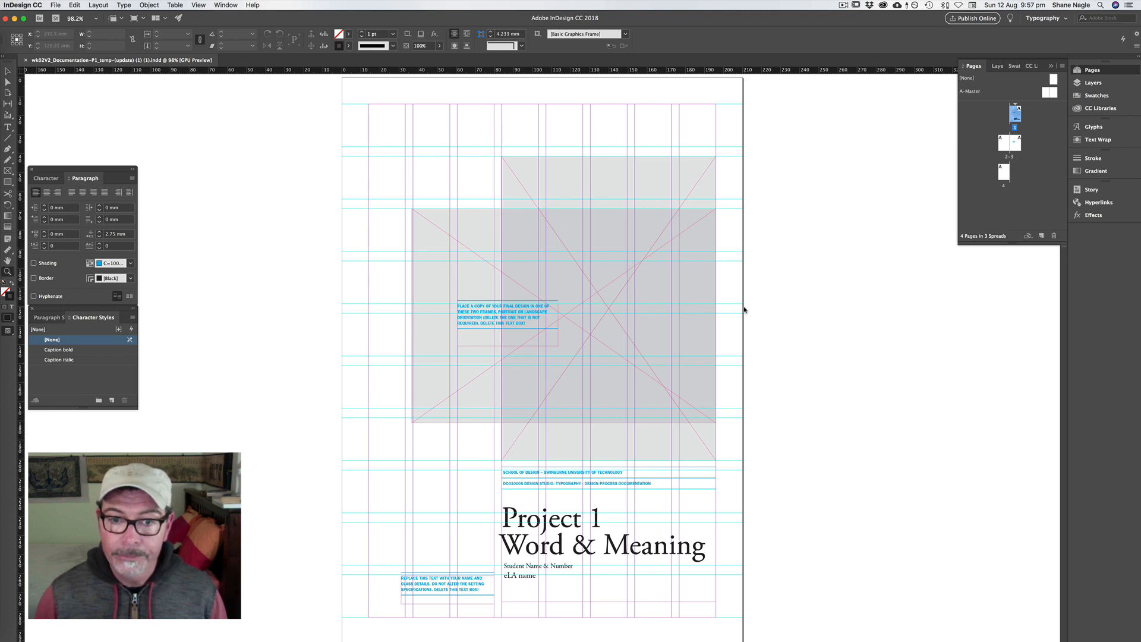
key("super+equal")
key("super+equal")
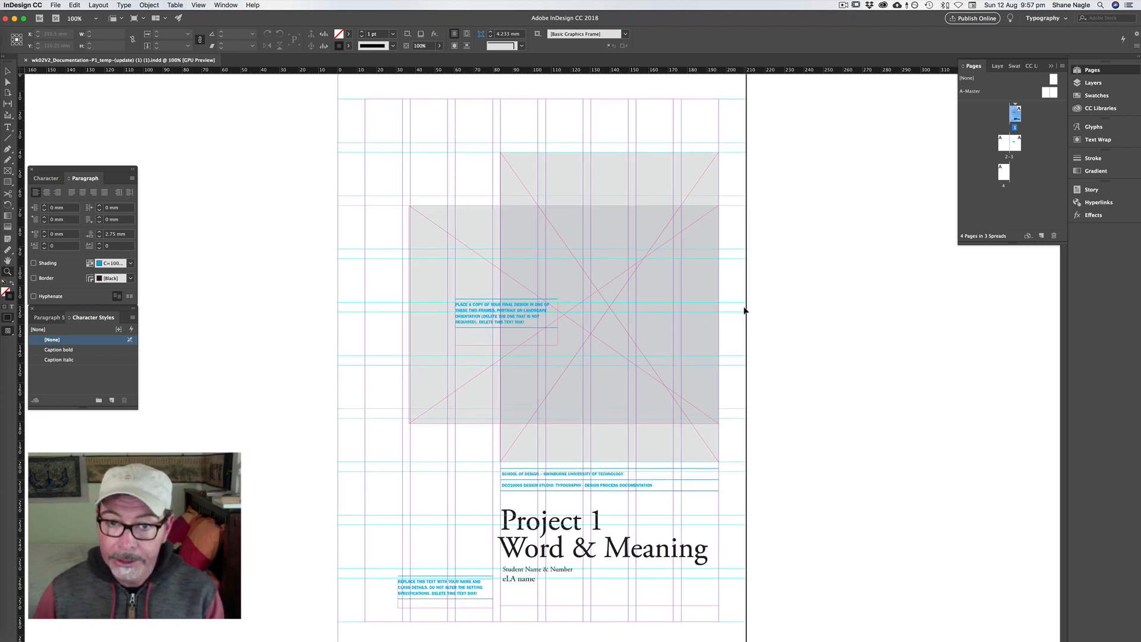
key("super+minus")
key("super+minus")
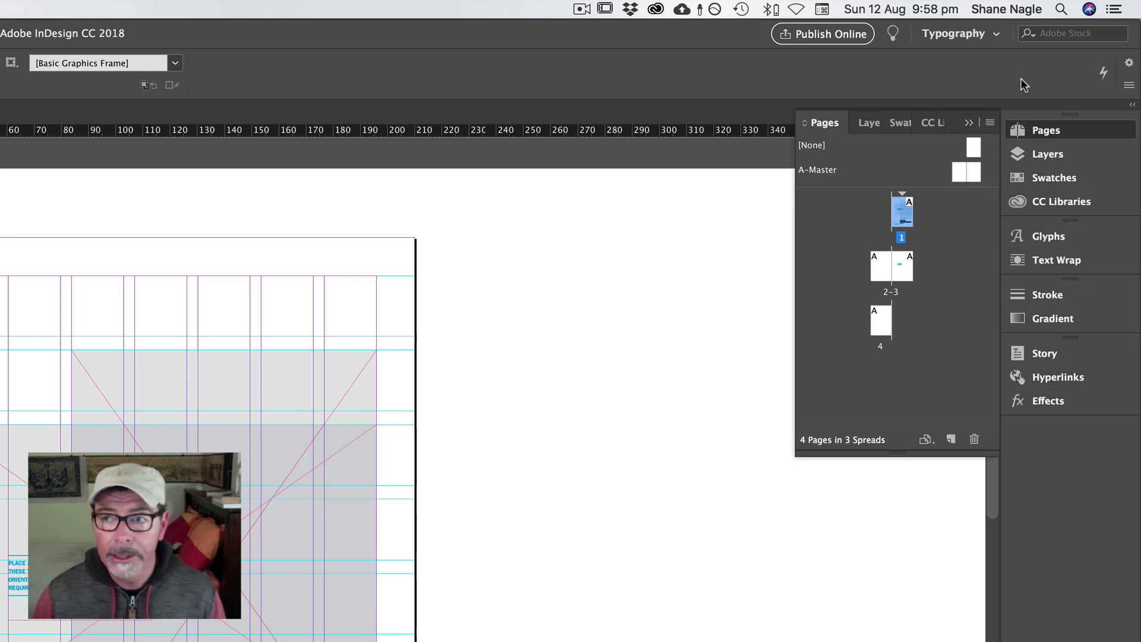
Choose the Typography workspace and reset it to its default layout.
left_click(997, 36)
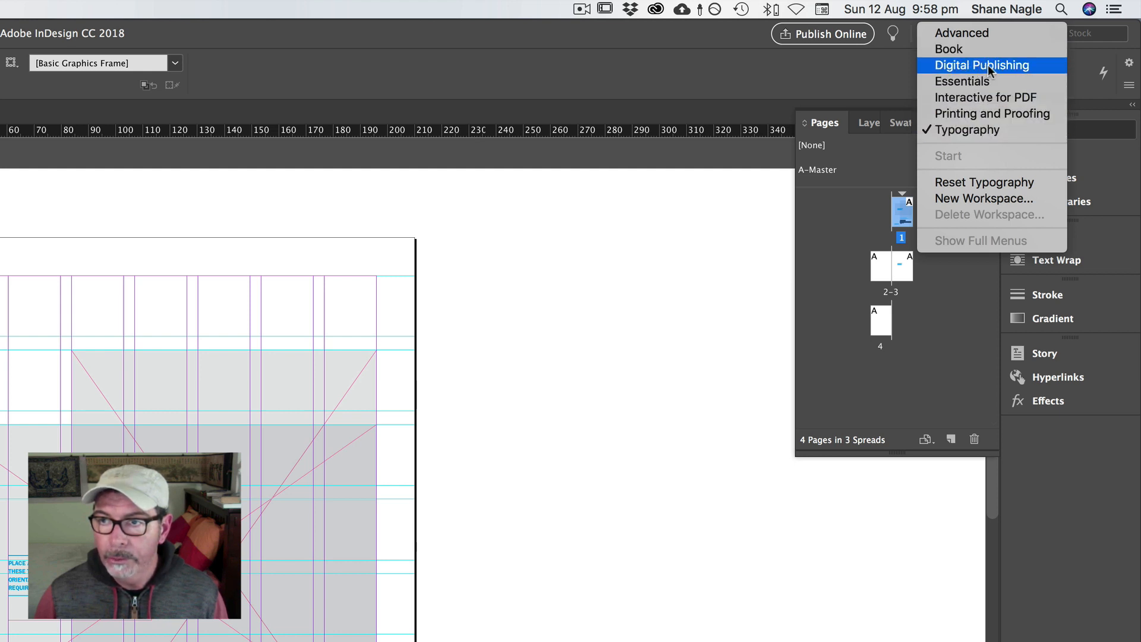
left_click(984, 130)
left_click(992, 34)
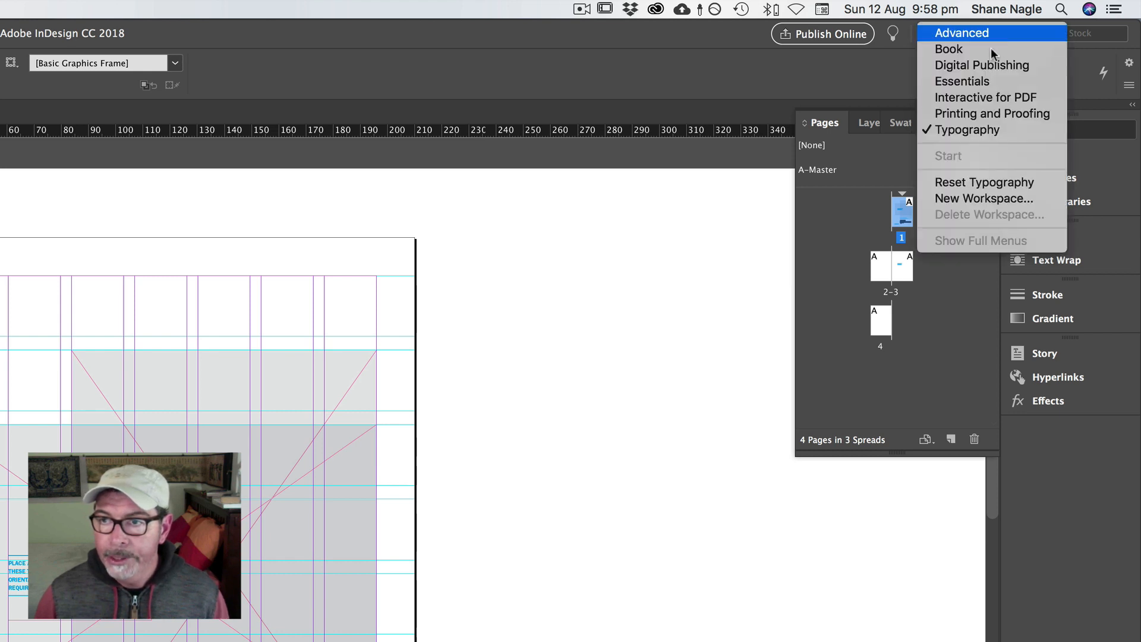
left_click(990, 185)
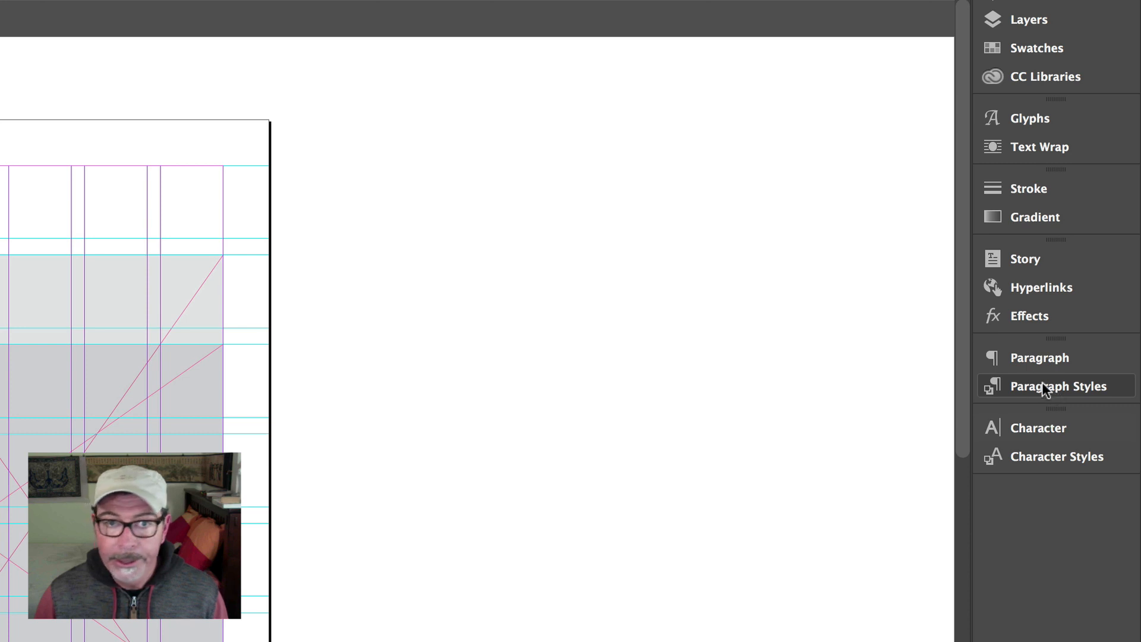
Select the word "Project" in the cover title and examine its character and paragraph formatting settings.
left_click(1039, 360)
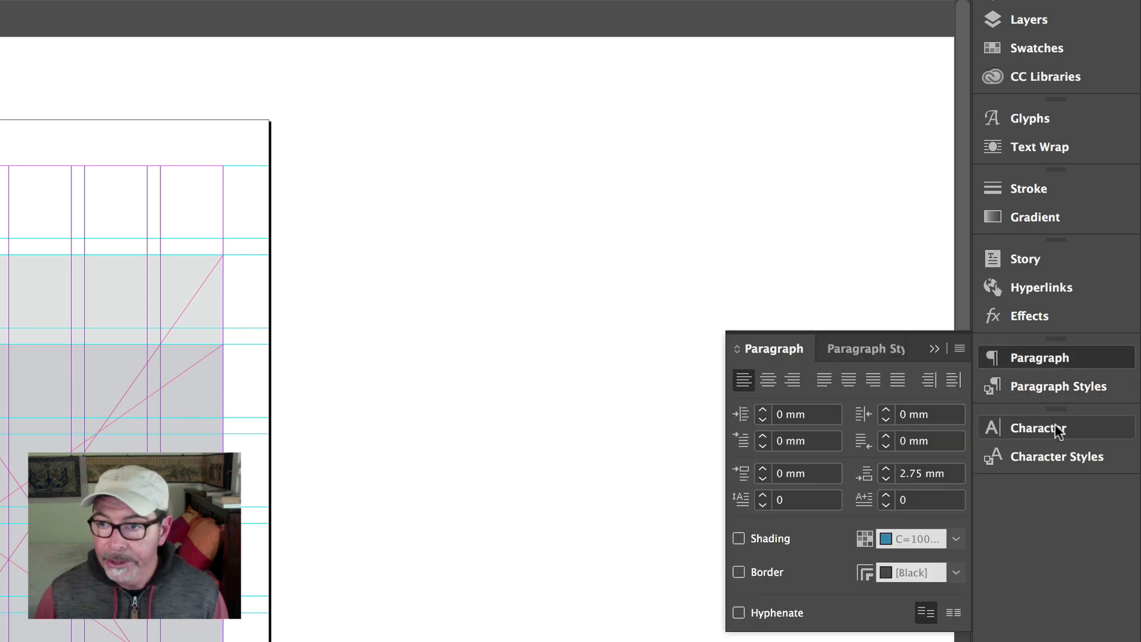
left_click(1053, 428)
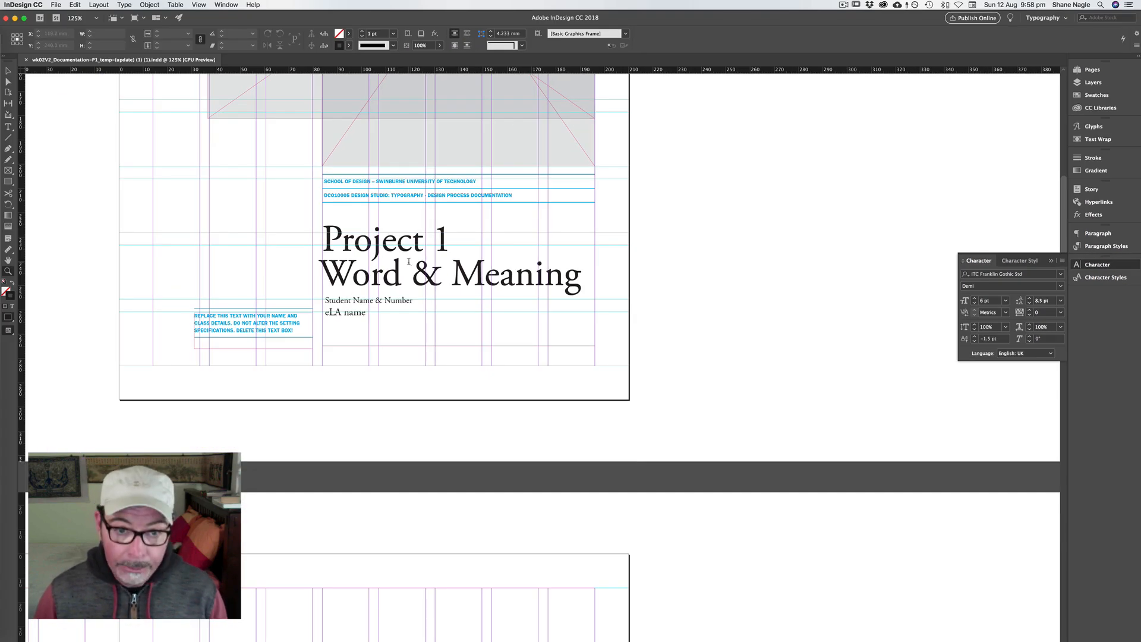
left_click(408, 261)
double_click(402, 244)
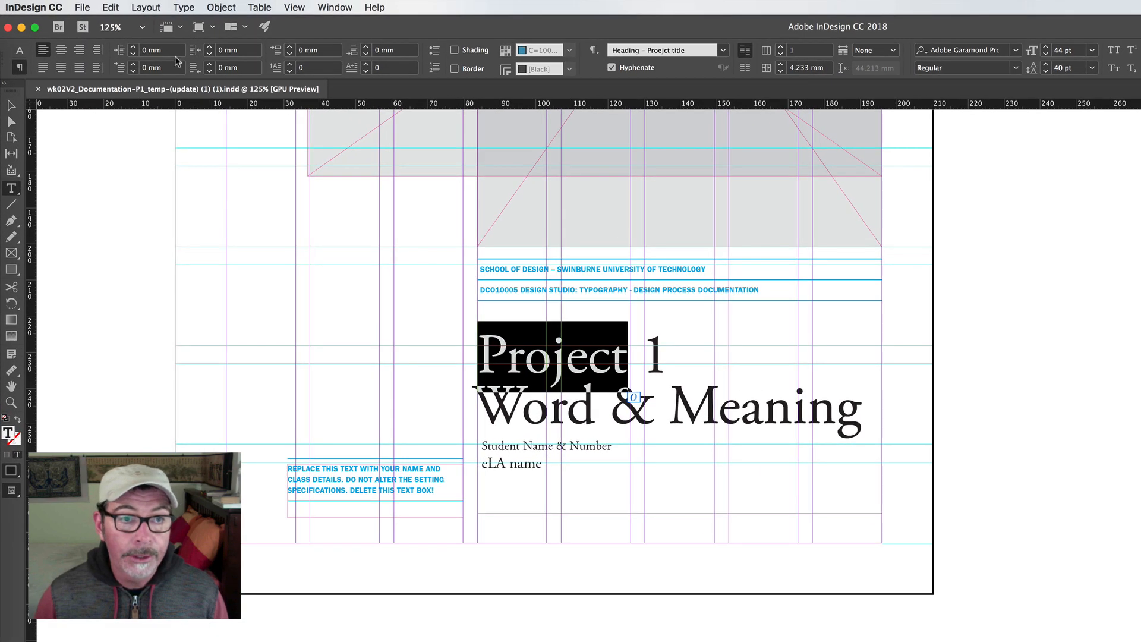
left_click(20, 54)
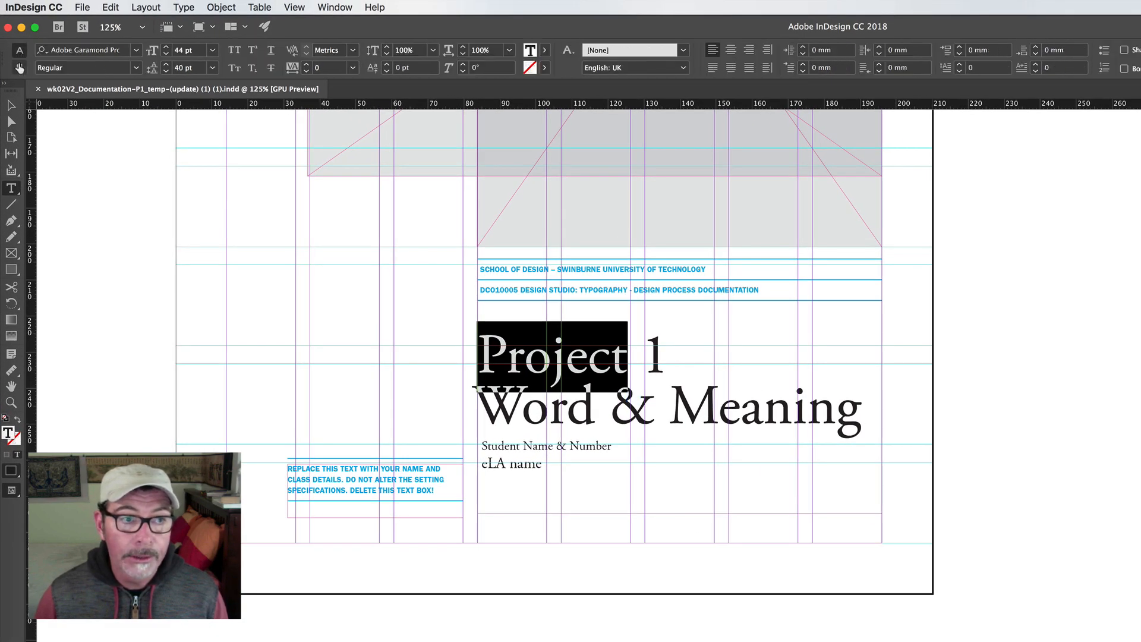
left_click(19, 67)
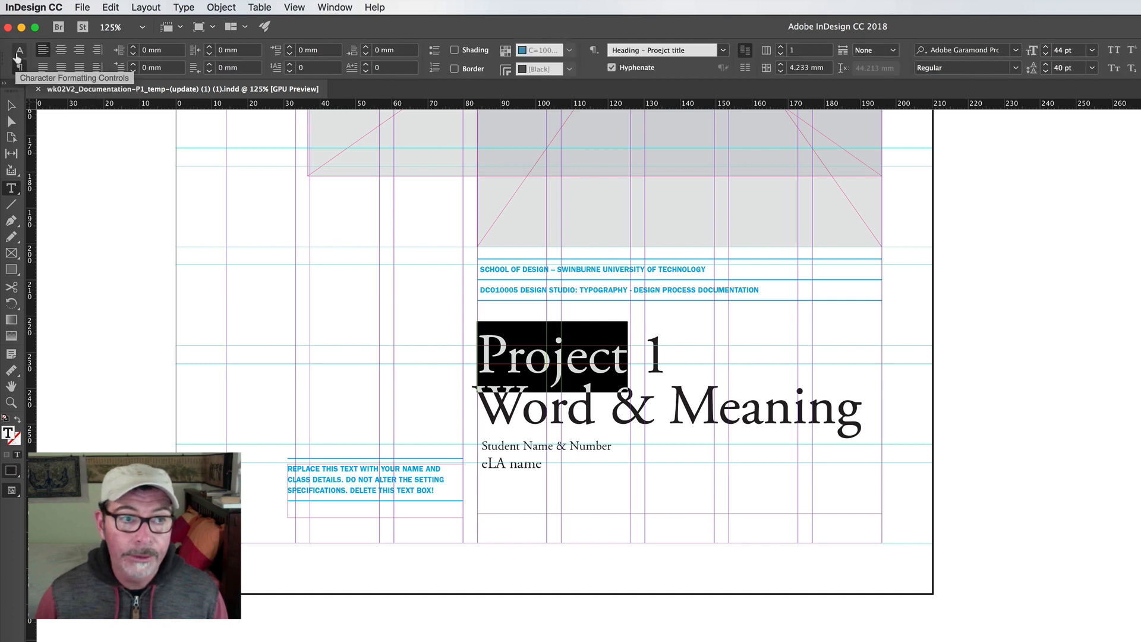
left_click(20, 53)
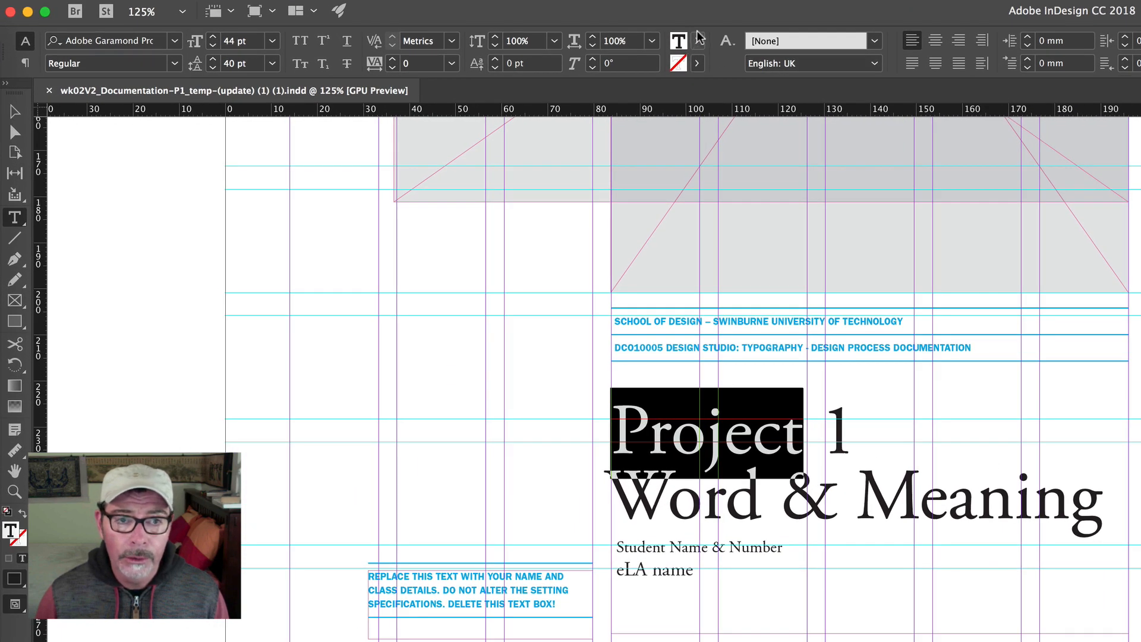
left_click(25, 63)
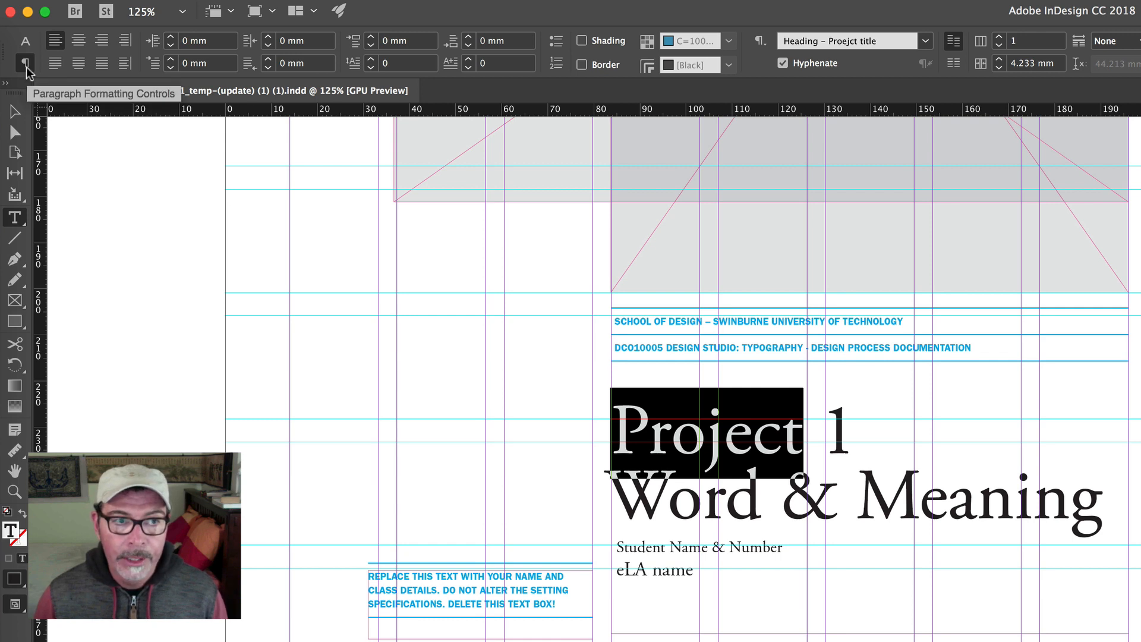
left_click(24, 42)
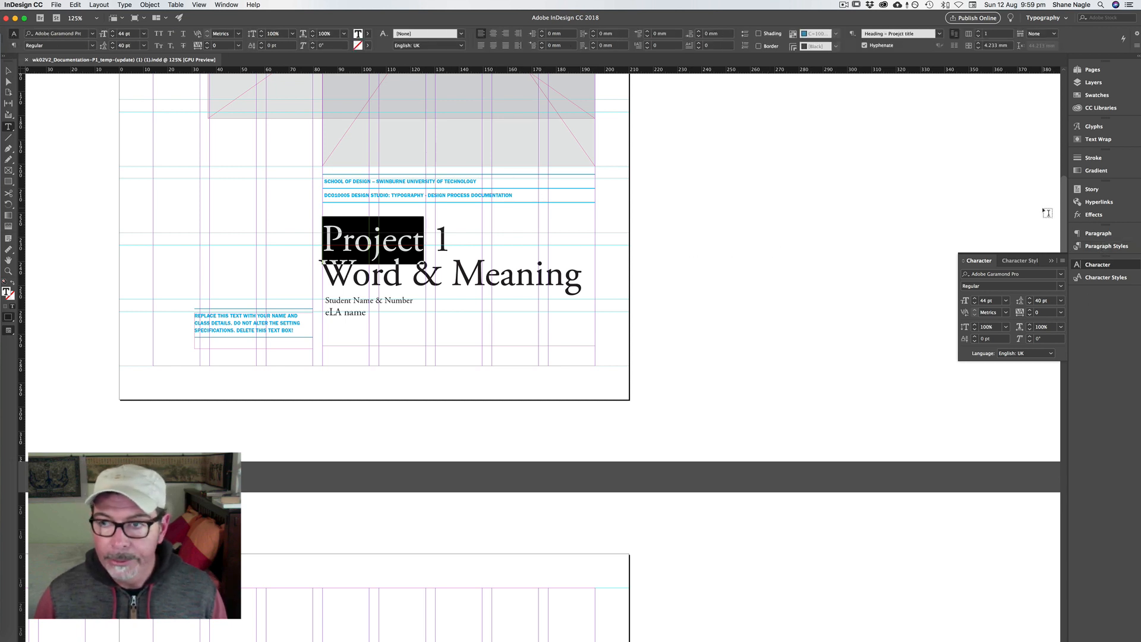
Return to a full view of page 1 and leave text editing in the cover title frame.
left_click(1092, 70)
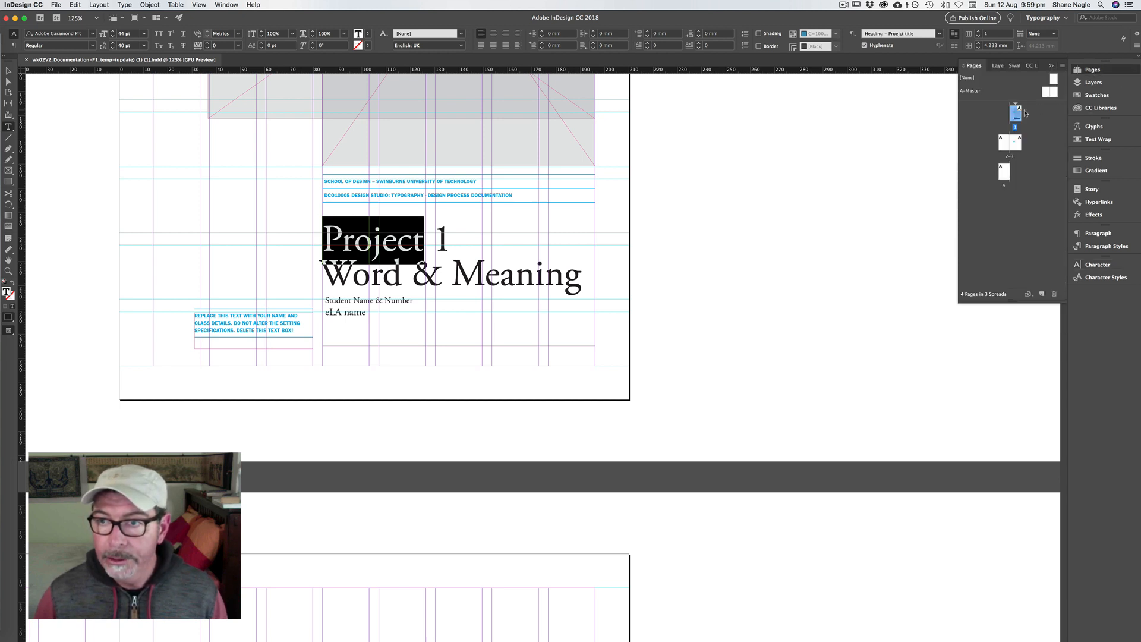
double_click(1017, 114)
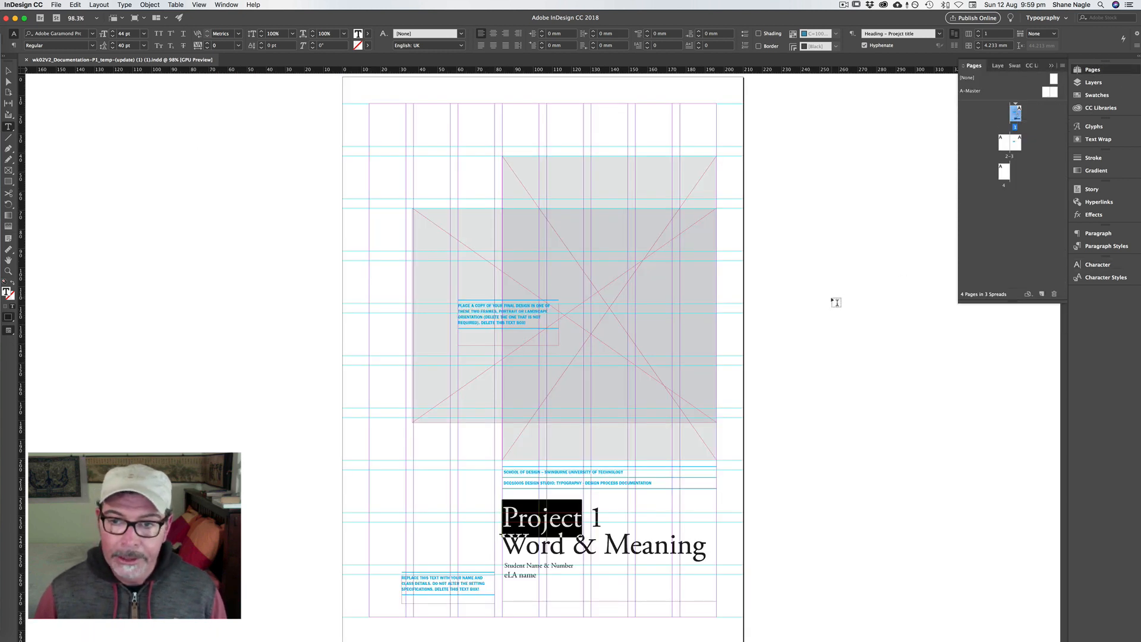
key("Escape")
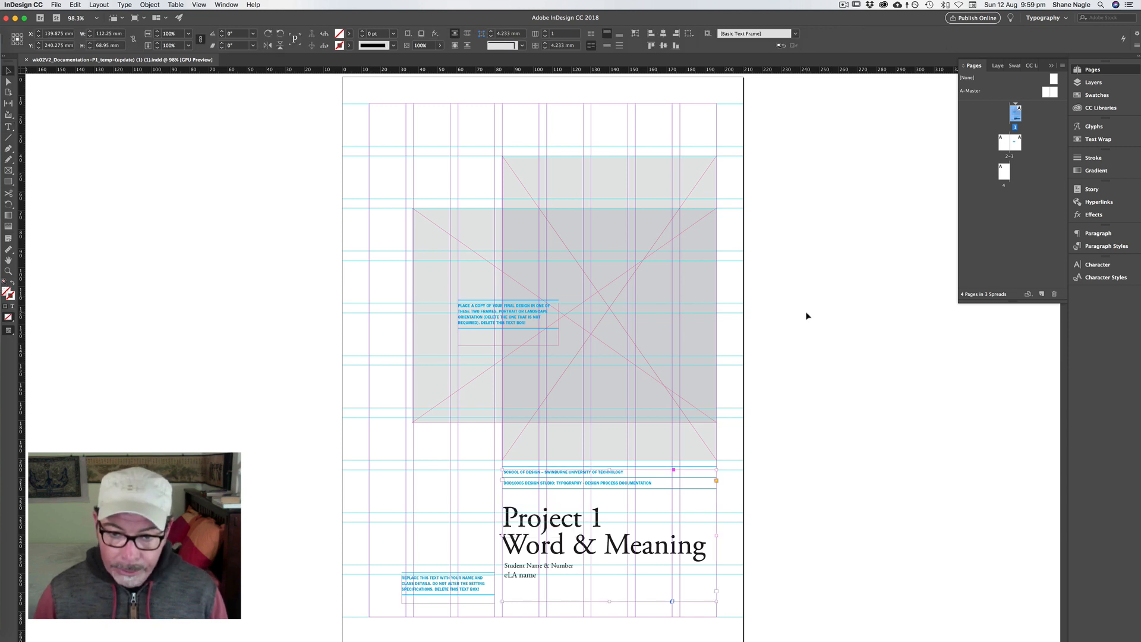
Deselect the cover title frame and compare the cover page with guides and in Preview mode, ending in Preview.
left_click(806, 315)
key("w")
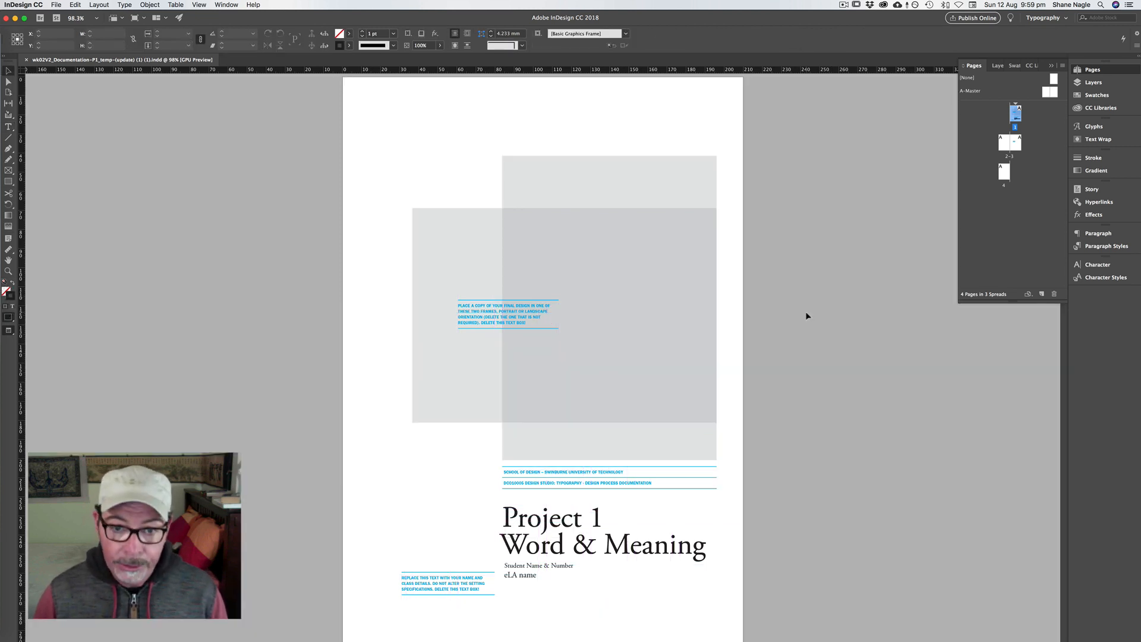
key("w")
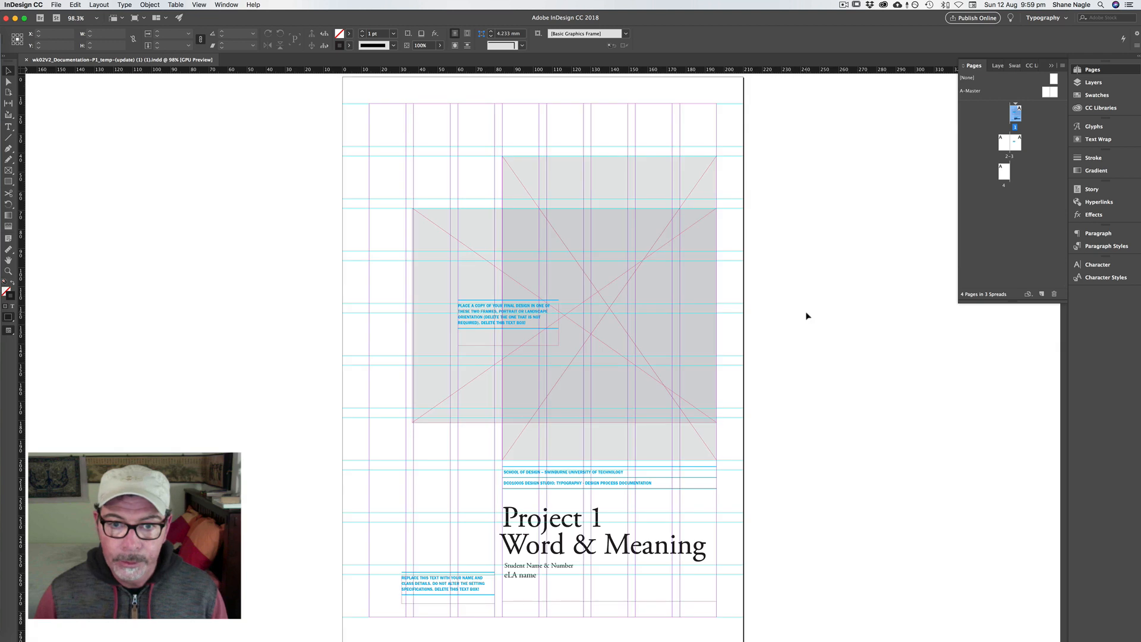
key("w")
key("w")
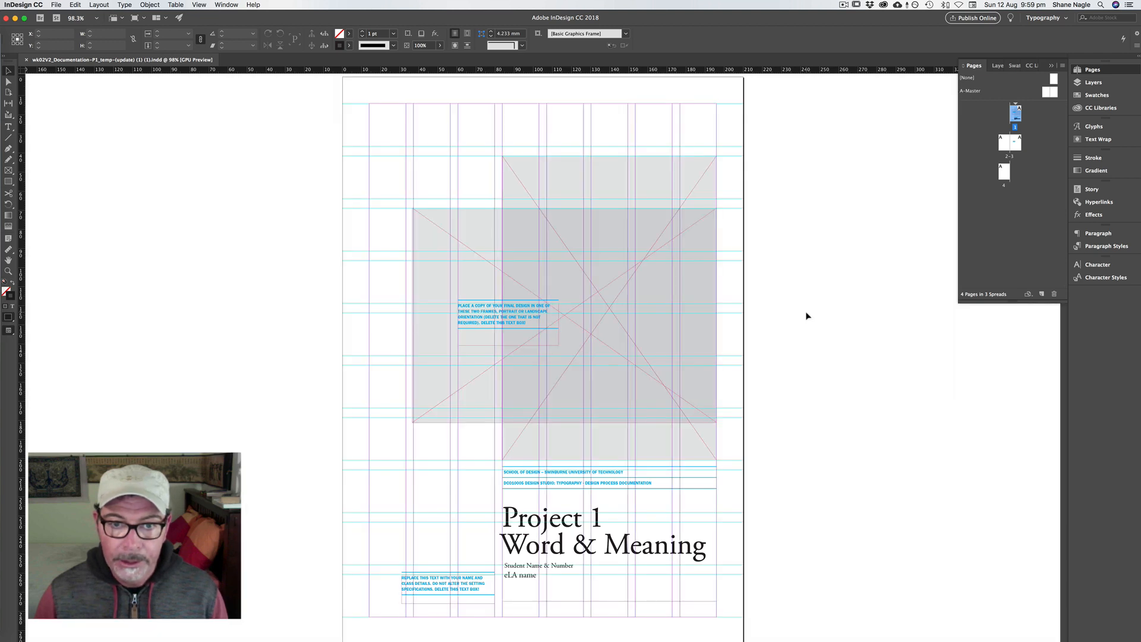
key("w")
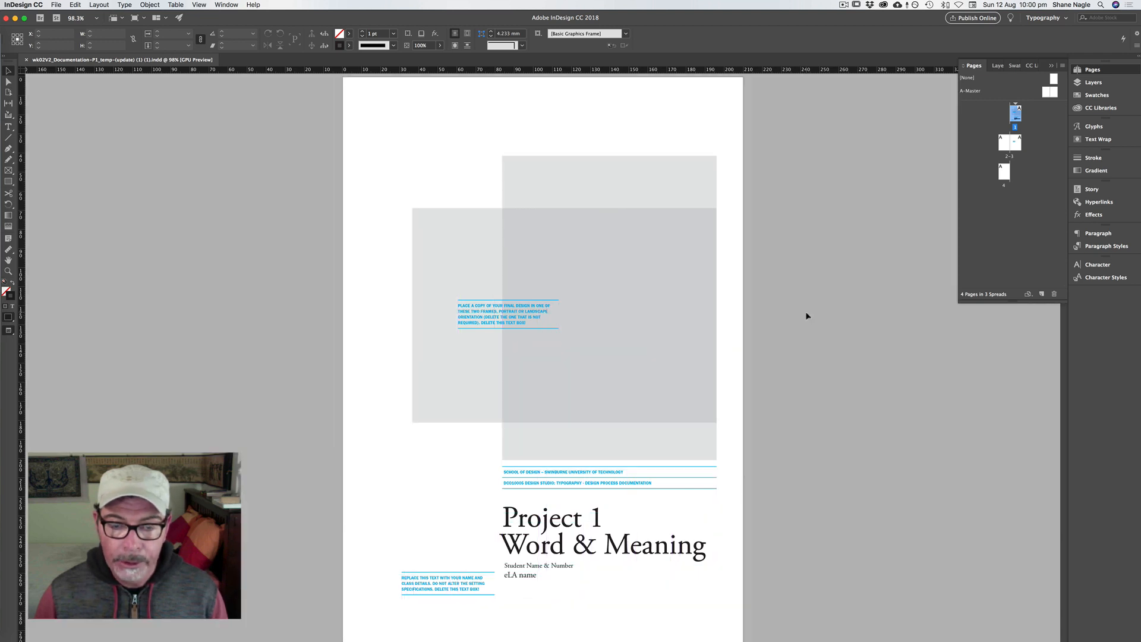
Delete the landscape placeholder picture frame from the cover page.
left_click(555, 177)
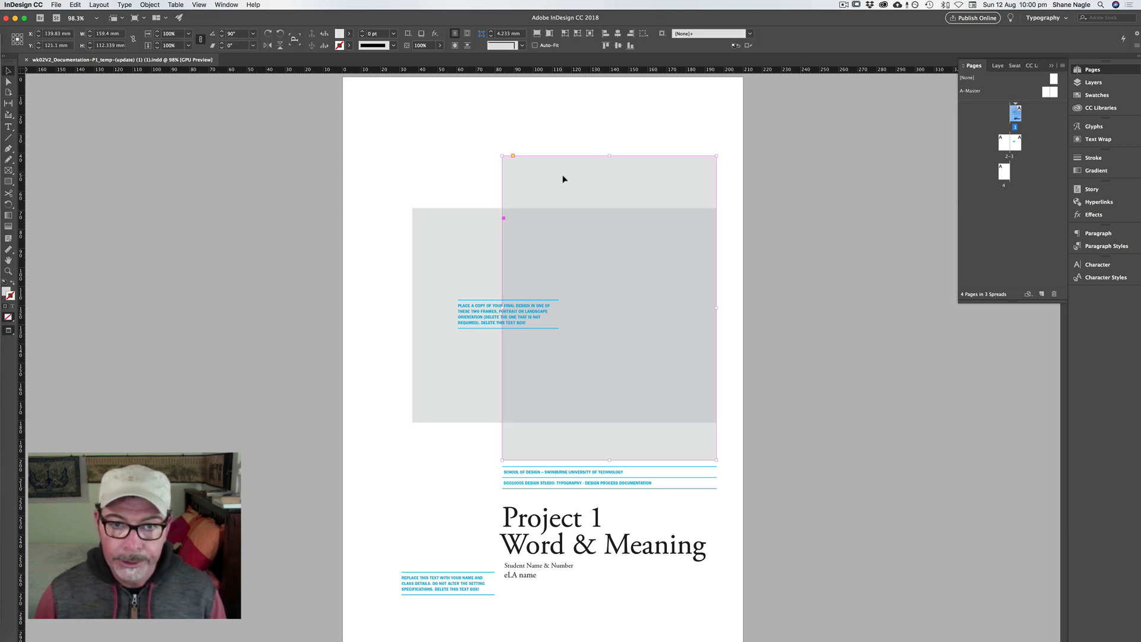
left_click(461, 234)
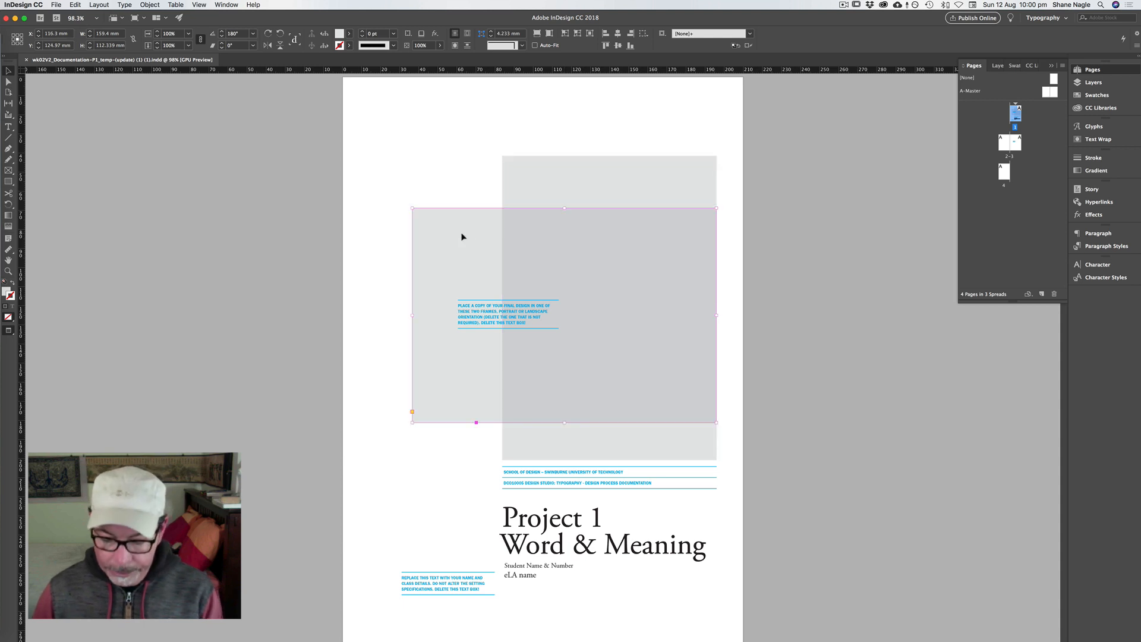
key("Delete")
Place the photo Myanmar-2536-4.jpg into the portrait picture frame on the cover.
left_click(607, 191)
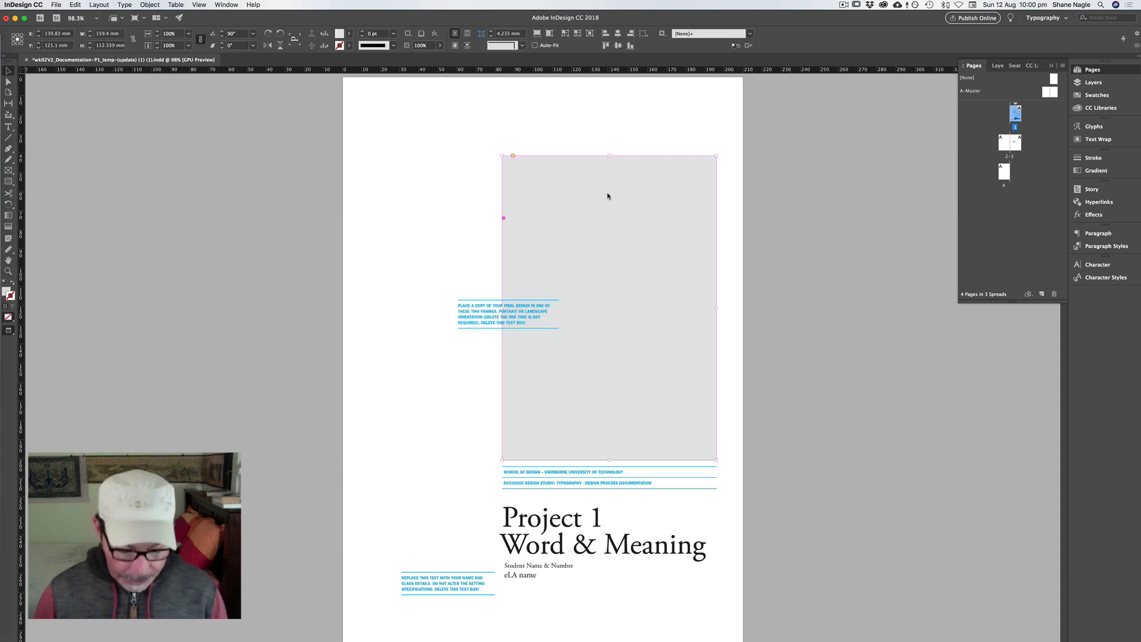
key("super+d")
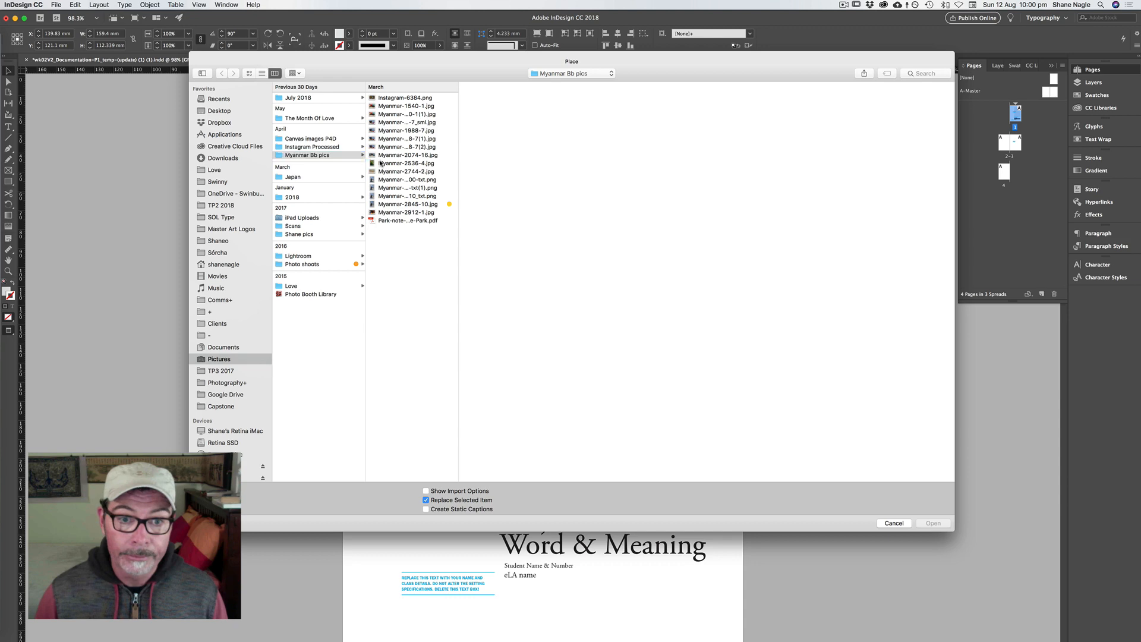
left_click(383, 162)
left_click(925, 521)
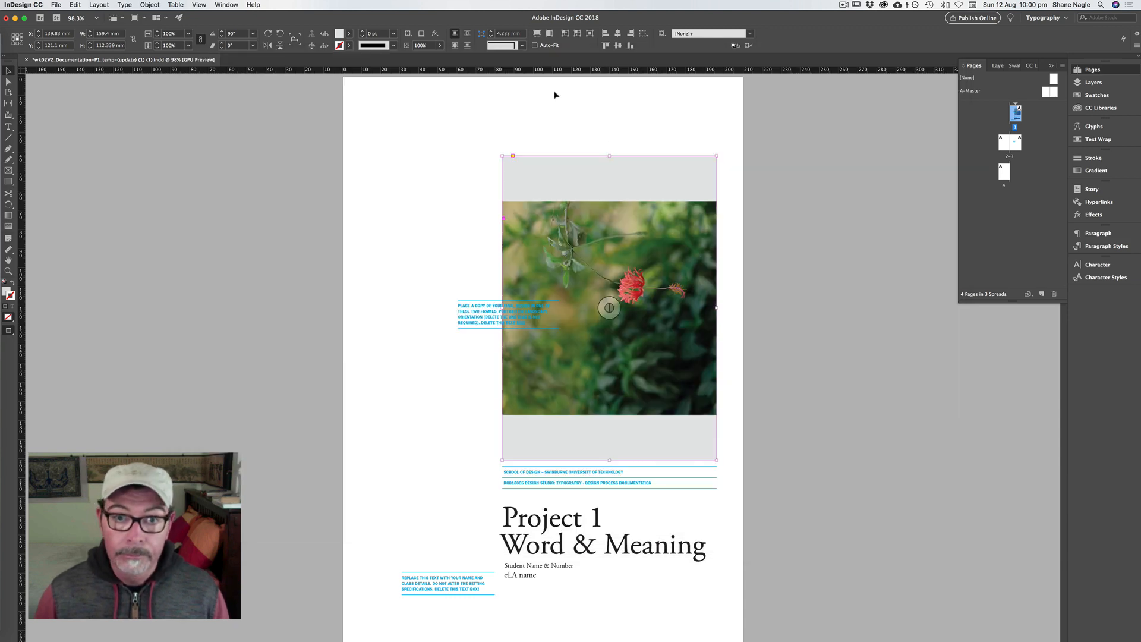
Fit the placed photo proportionally in its frame and set the photo's rotation to 0°.
left_click(548, 33)
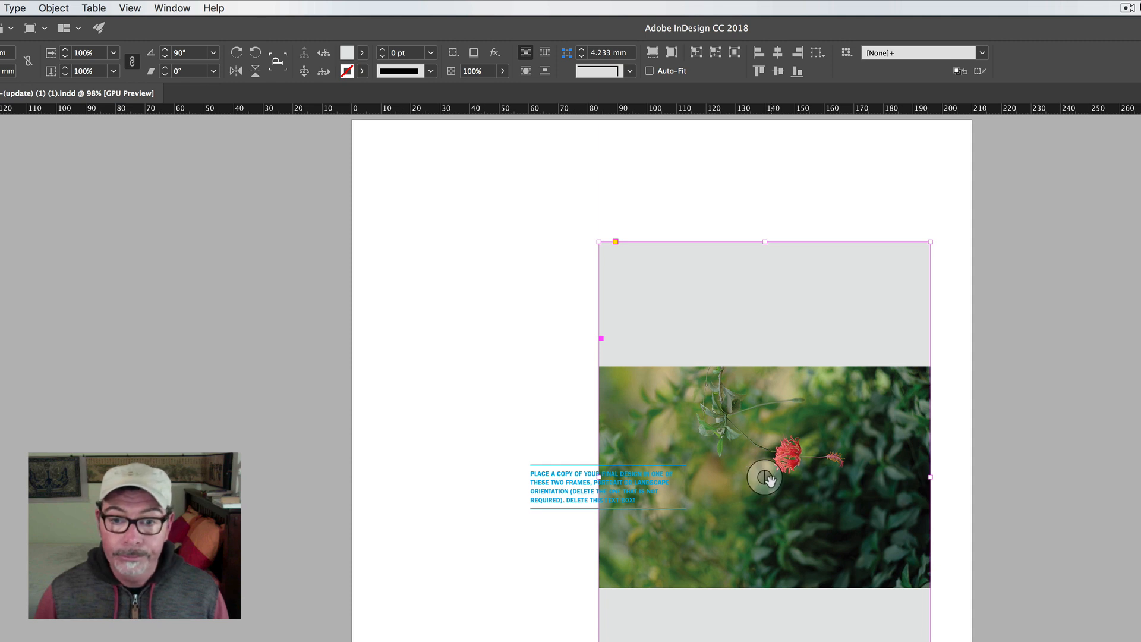
left_click(765, 477)
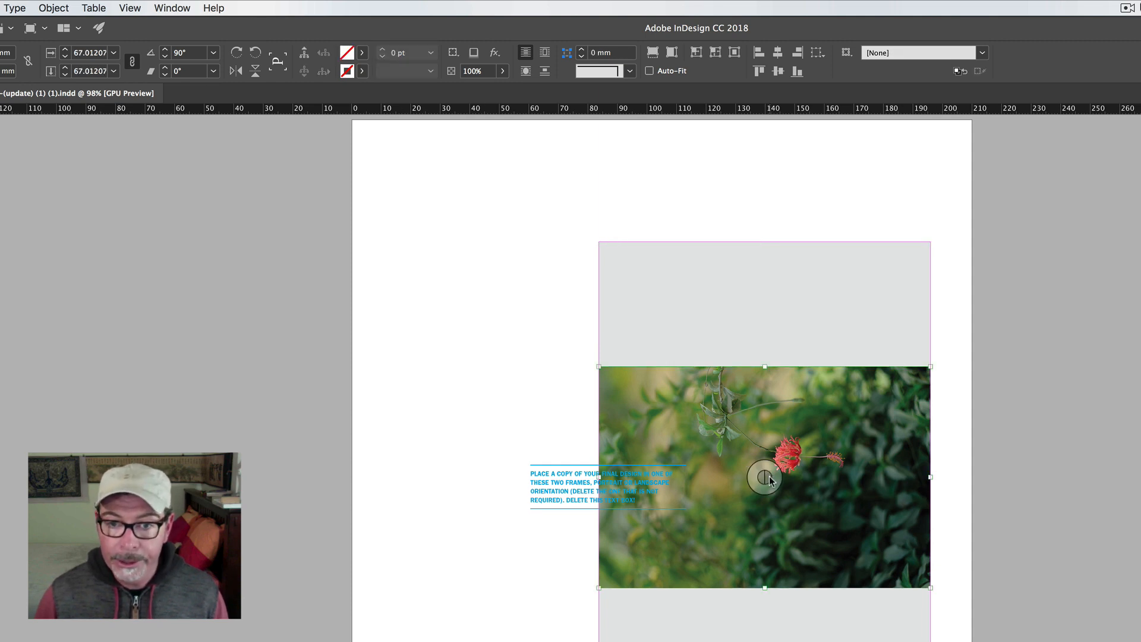
left_click(213, 52)
left_click(201, 168)
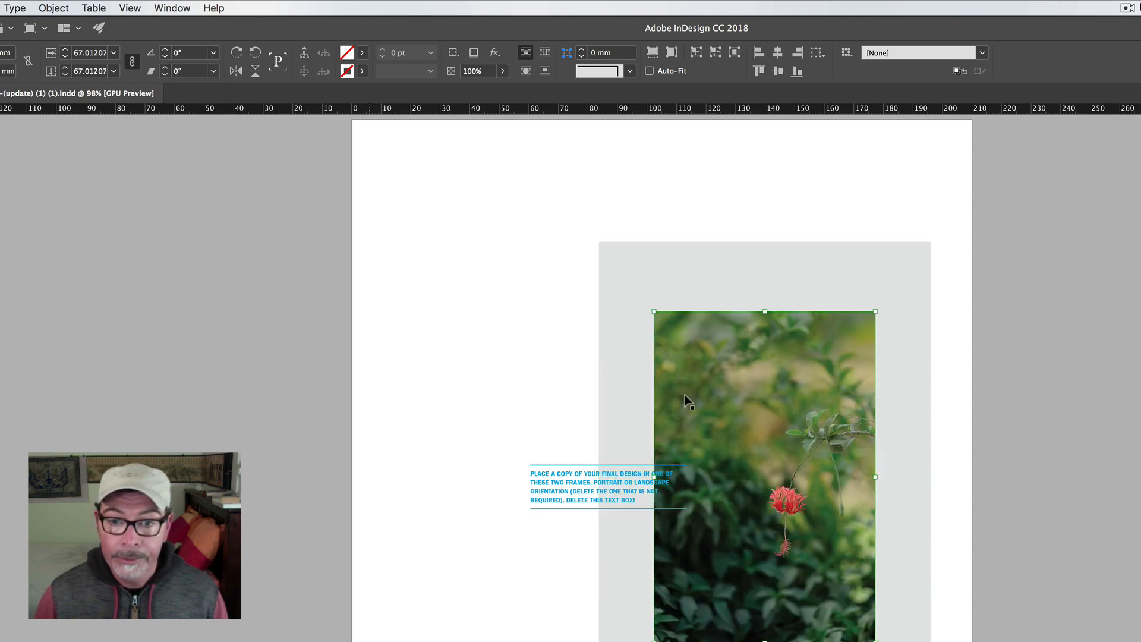
Refit the upright photo proportionally, enlarge it to about 100.5% so it fills the frame's width, and deselect it.
left_click(670, 53)
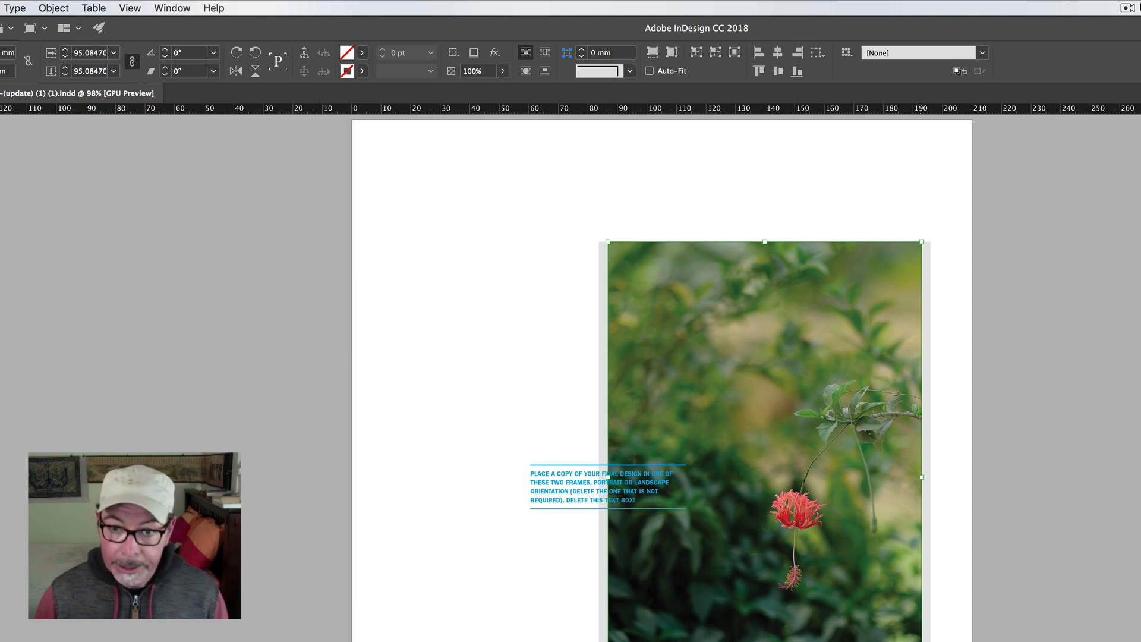
left_click_drag(922, 641, 931, 641)
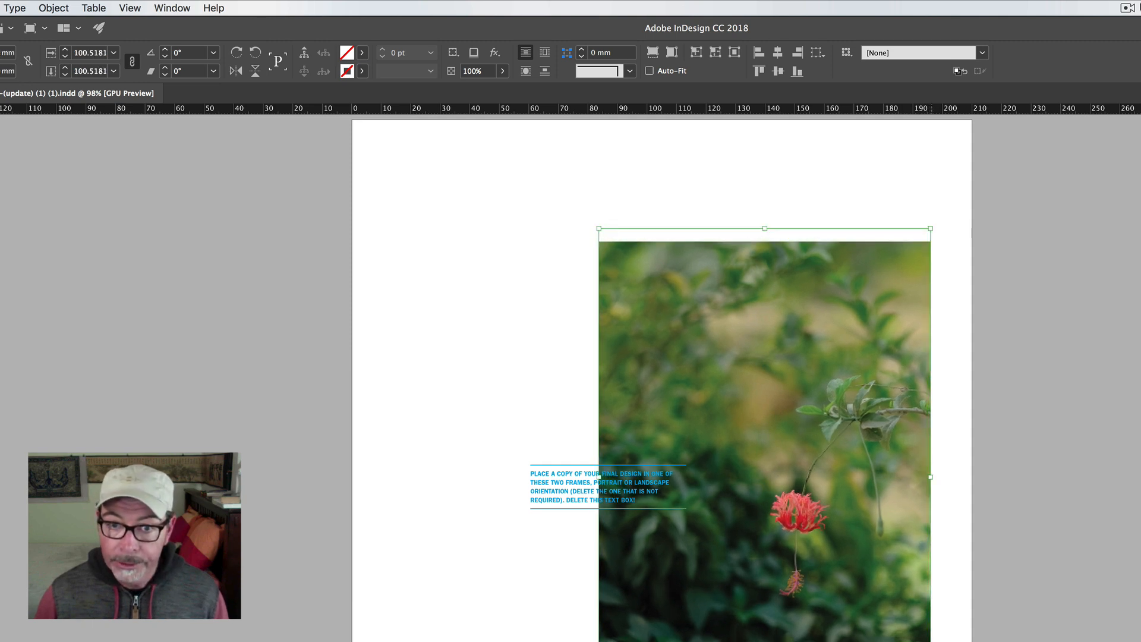
left_click(552, 641)
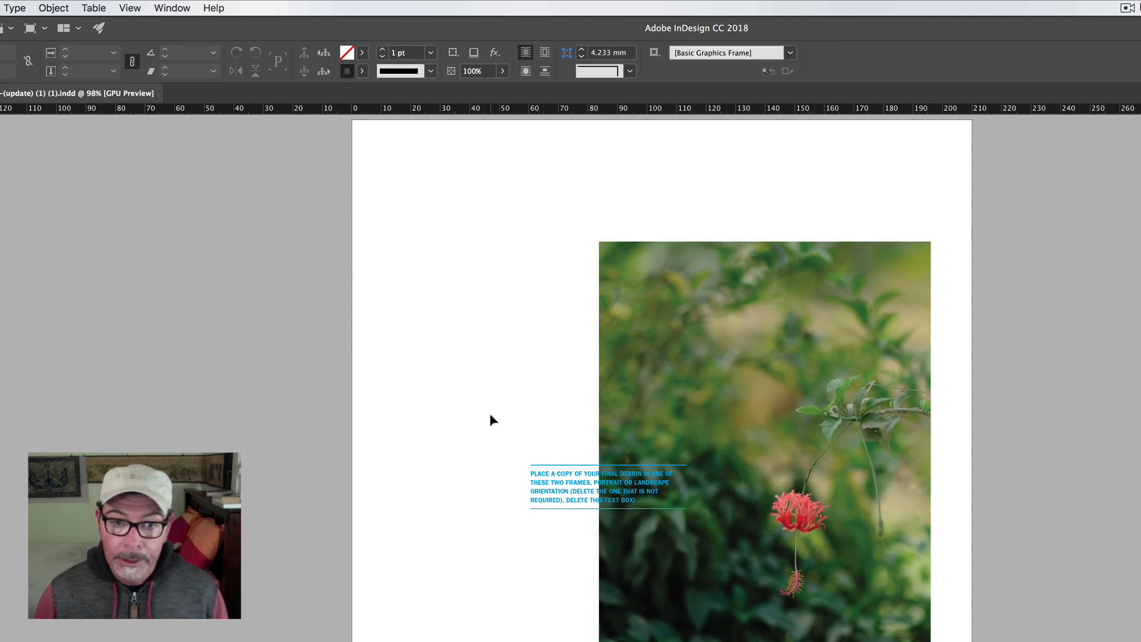
Delete the two blue instruction text boxes beside the cover photo and beside the student details.
left_click_drag(518, 433, 553, 531)
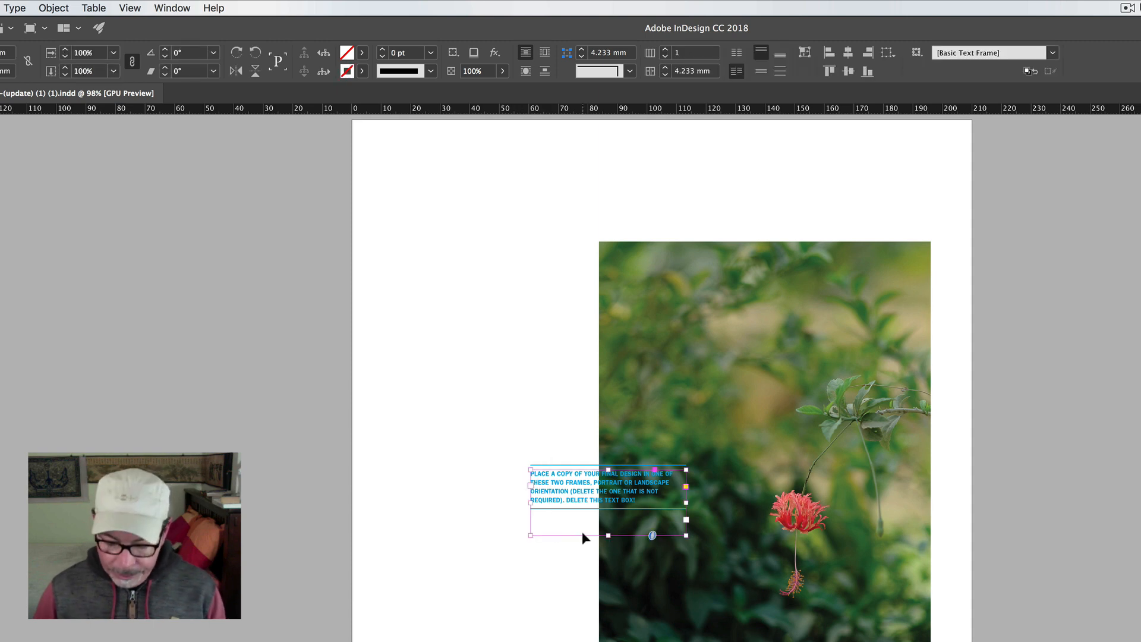
key("Delete")
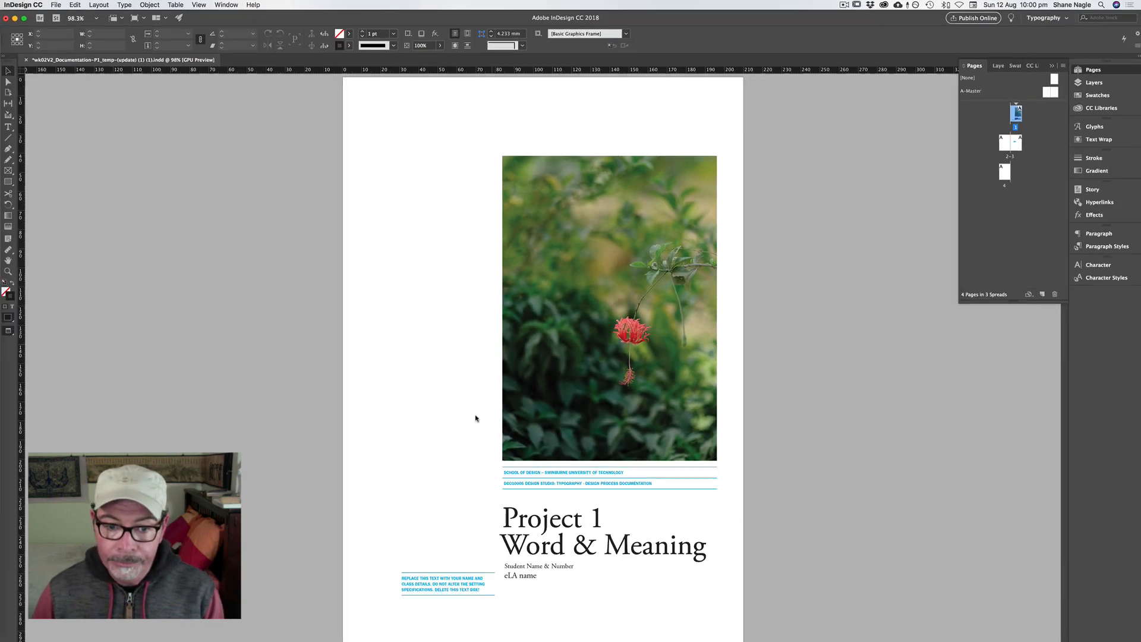
left_click(436, 575)
key("Delete")
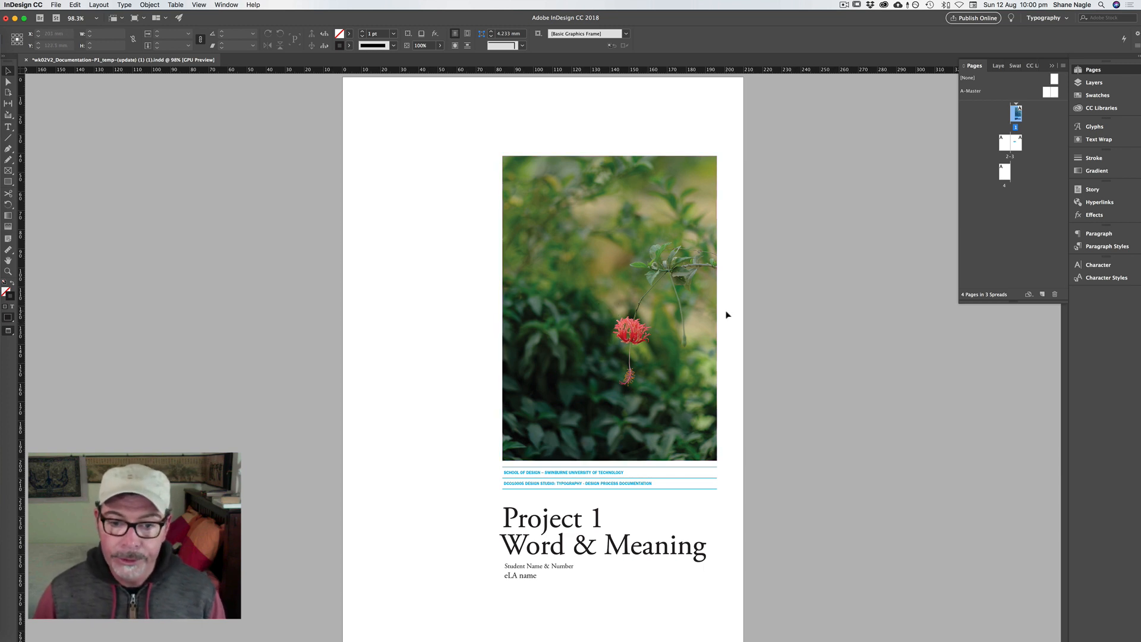
Go to the pages 2–3 spread, show its grid guides and bring both pages fully into view.
double_click(1003, 145)
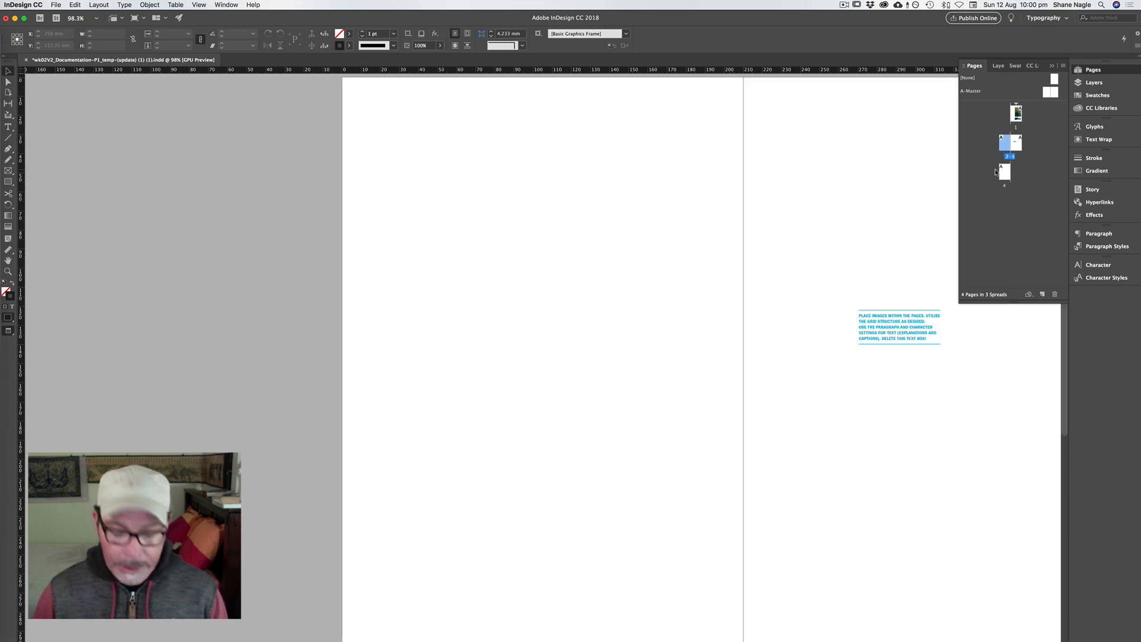
key("w")
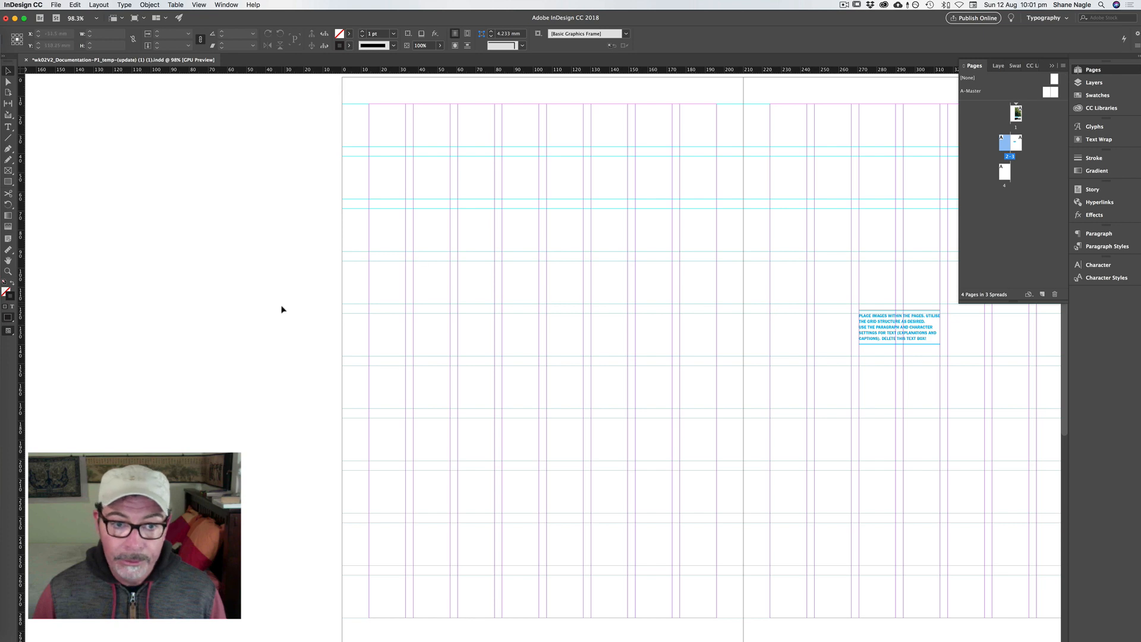
left_click_drag(618, 349, 478, 337)
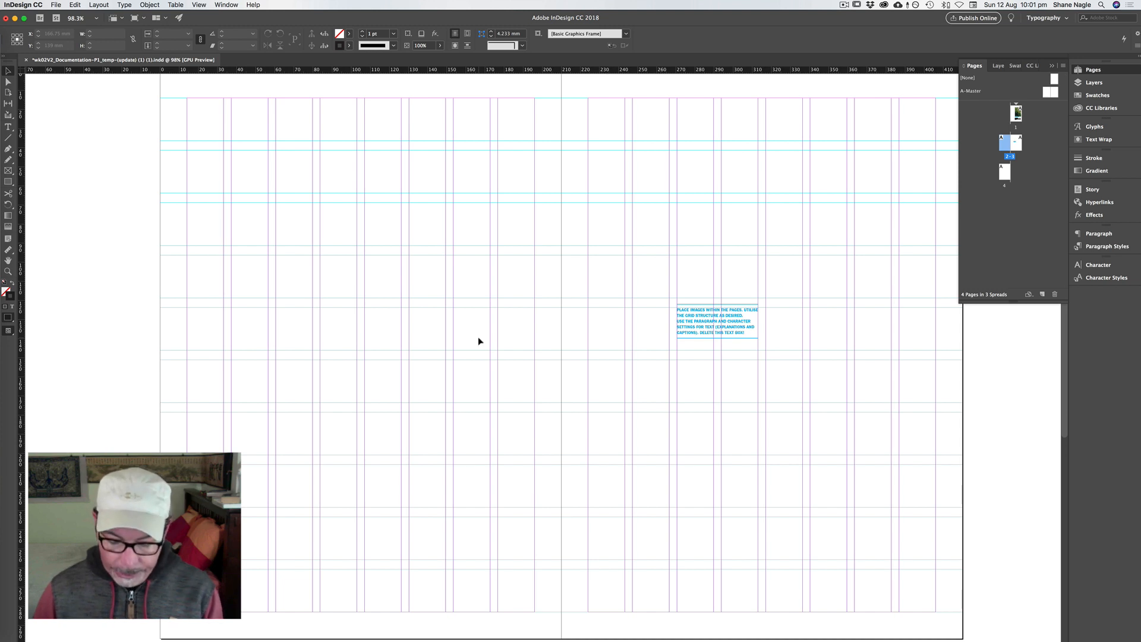
key("super+equal")
key("super+equal")
key("super+minus")
key("super+minus")
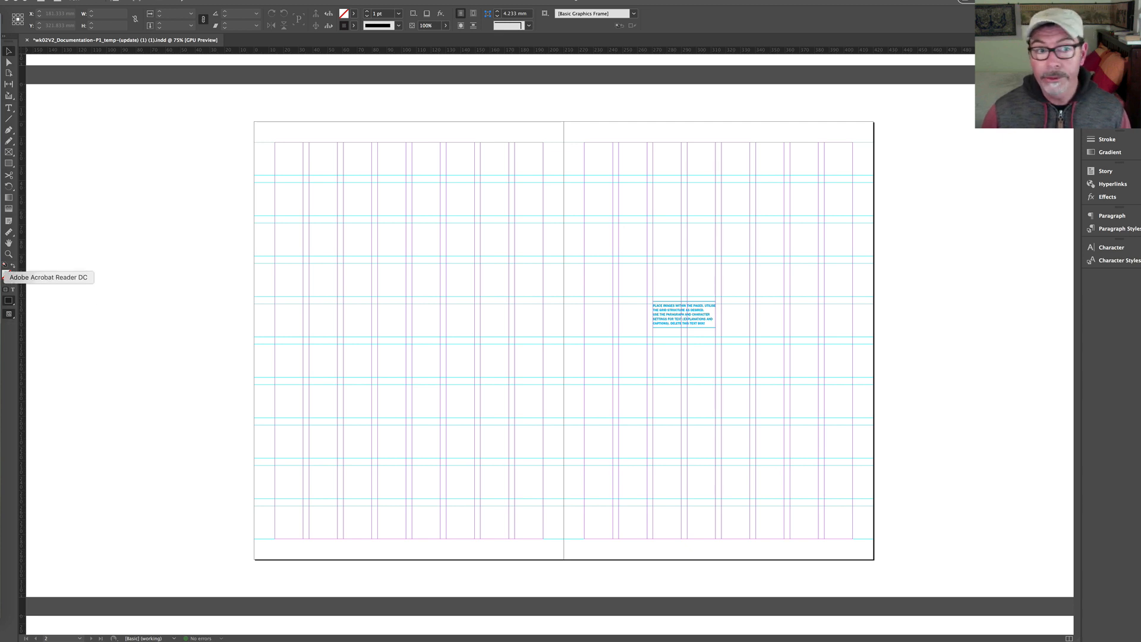
Switch to Adobe Acrobat Reader, bring up the DCo10005 wk02 sample document and adjust its page display.
left_click(5, 276)
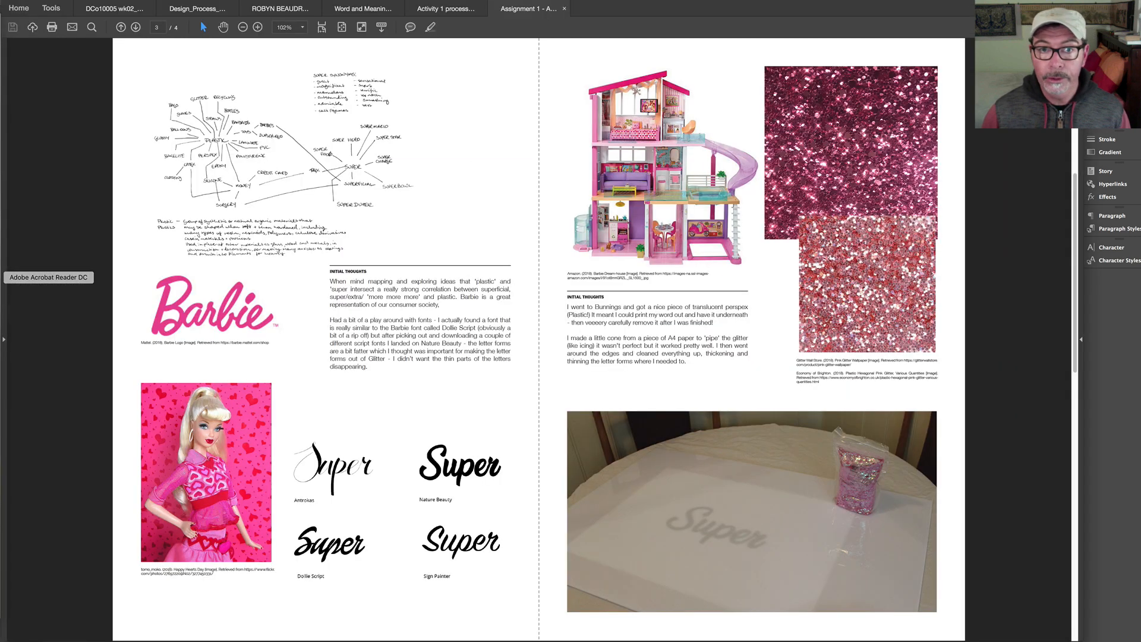
left_click(107, 10)
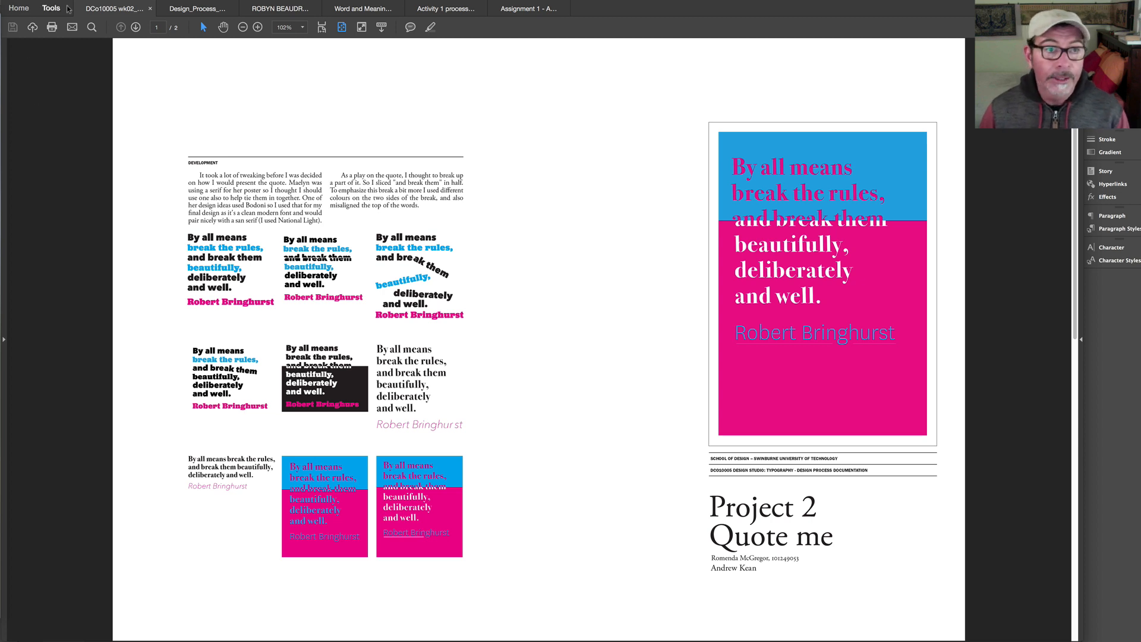
left_click(108, 1)
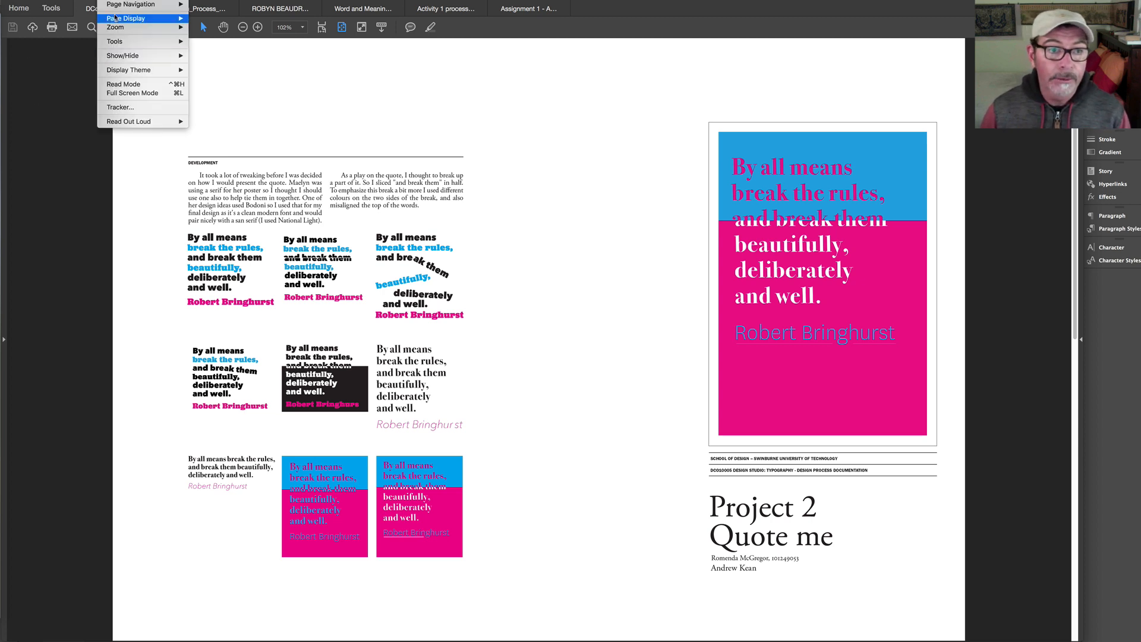
mouse_move(126, 19)
left_click(251, 76)
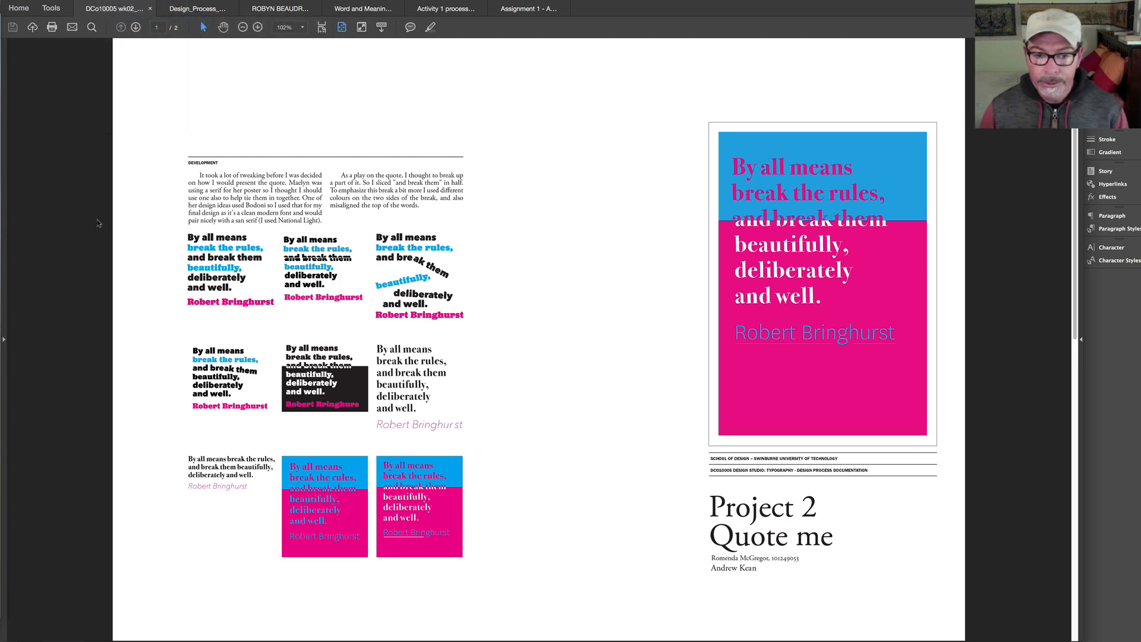
Review the cover and inner spreads of the "Project 2 Quote me" sample document.
scroll(101, 222, "down", 3)
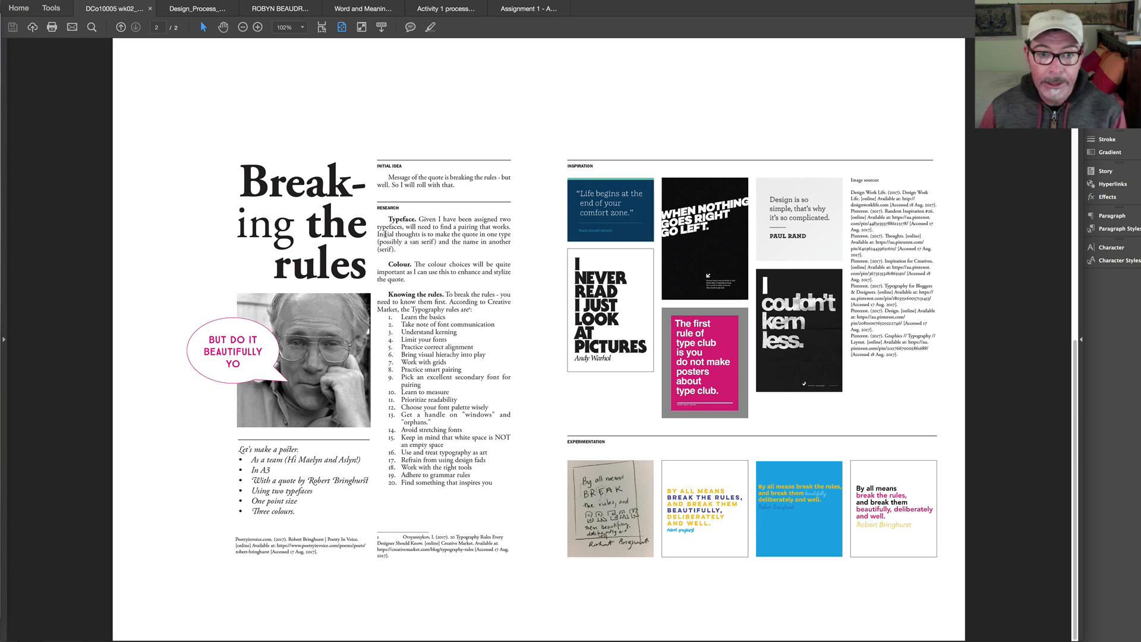
scroll(386, 234, "up", 1)
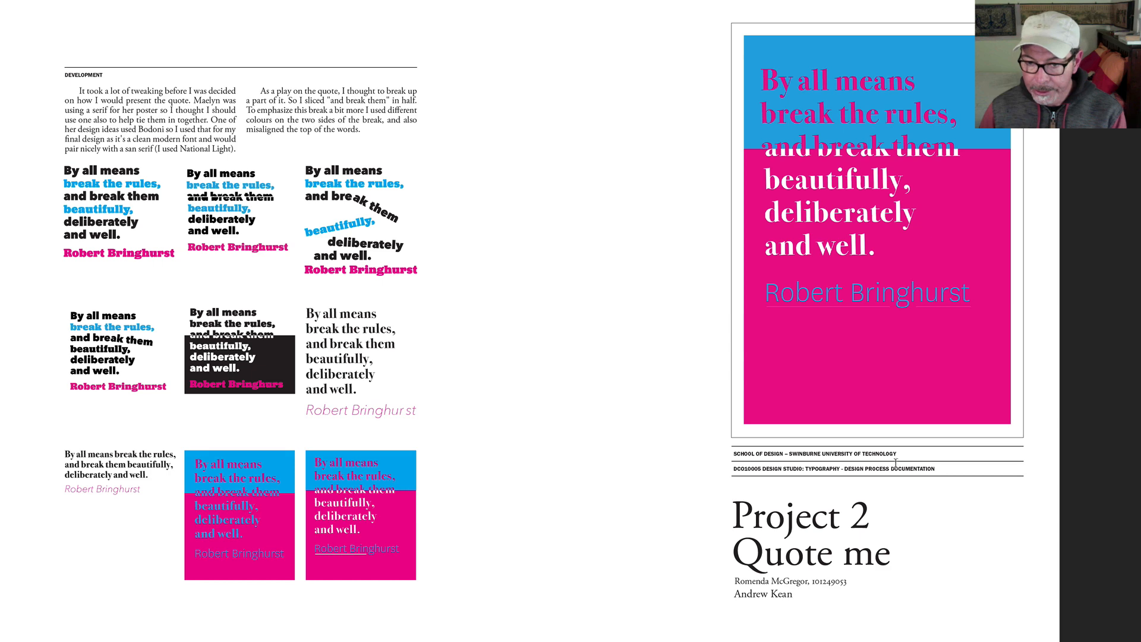
key("Left")
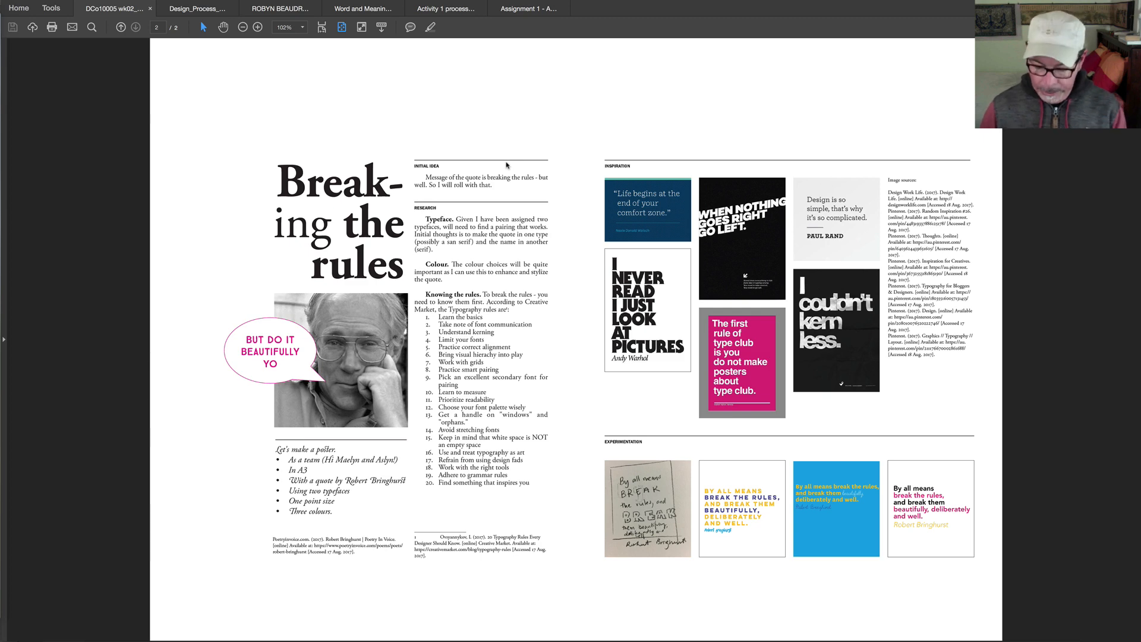
key("Page_Up")
key("Page_Down")
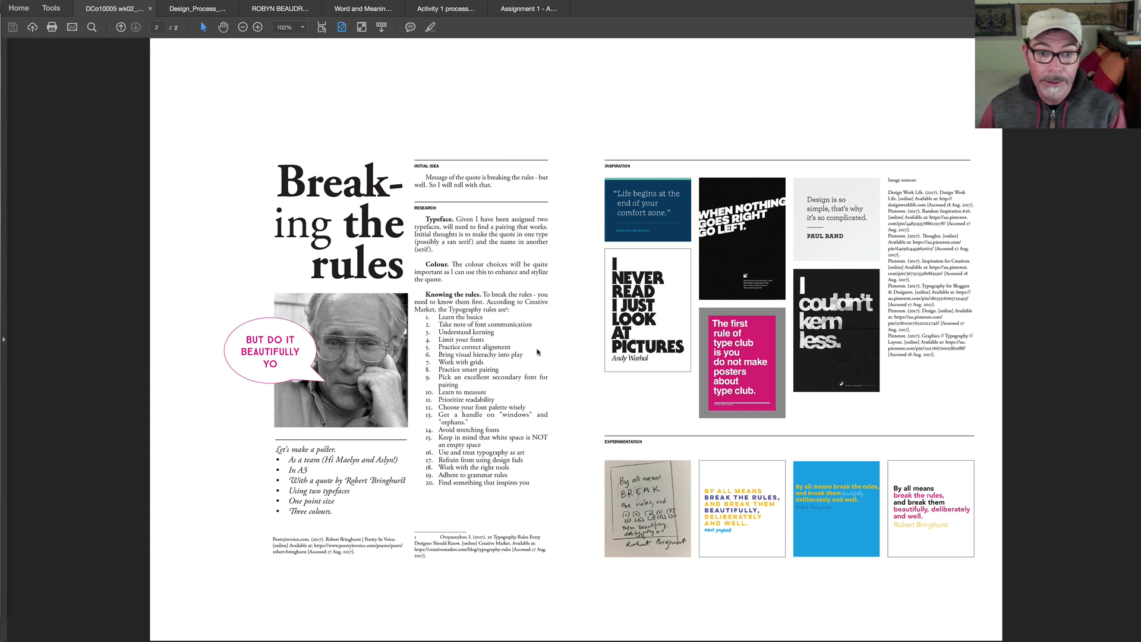
Examine the layouts of the Word & Meaning sample documents for "honest", "Normal" and "improved".
left_click(206, 8)
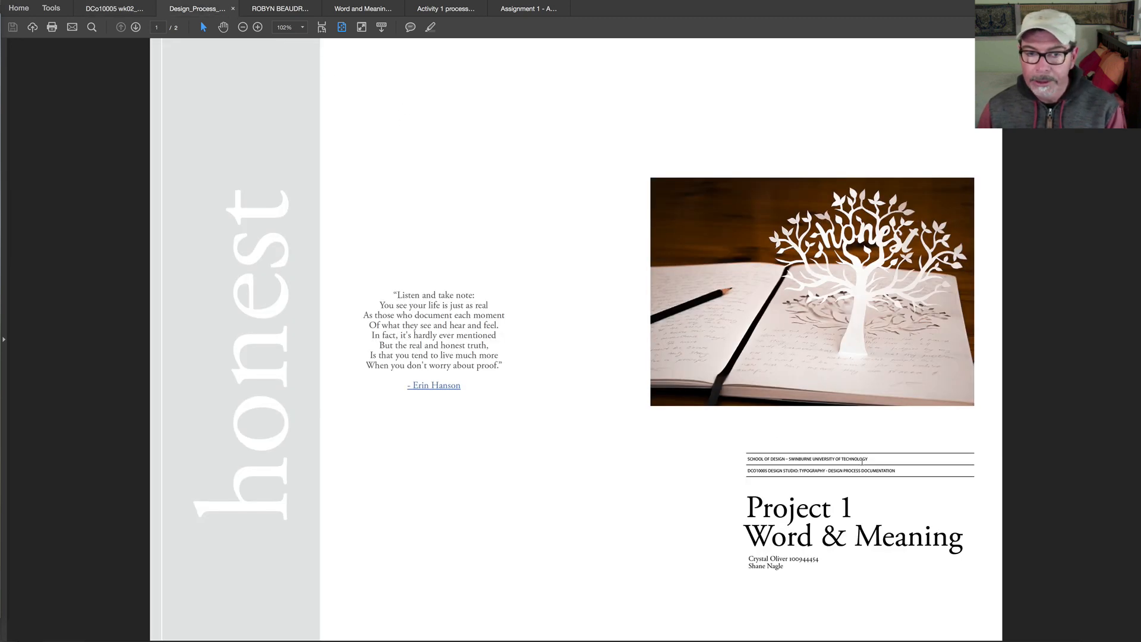
scroll(861, 462, "down", 3)
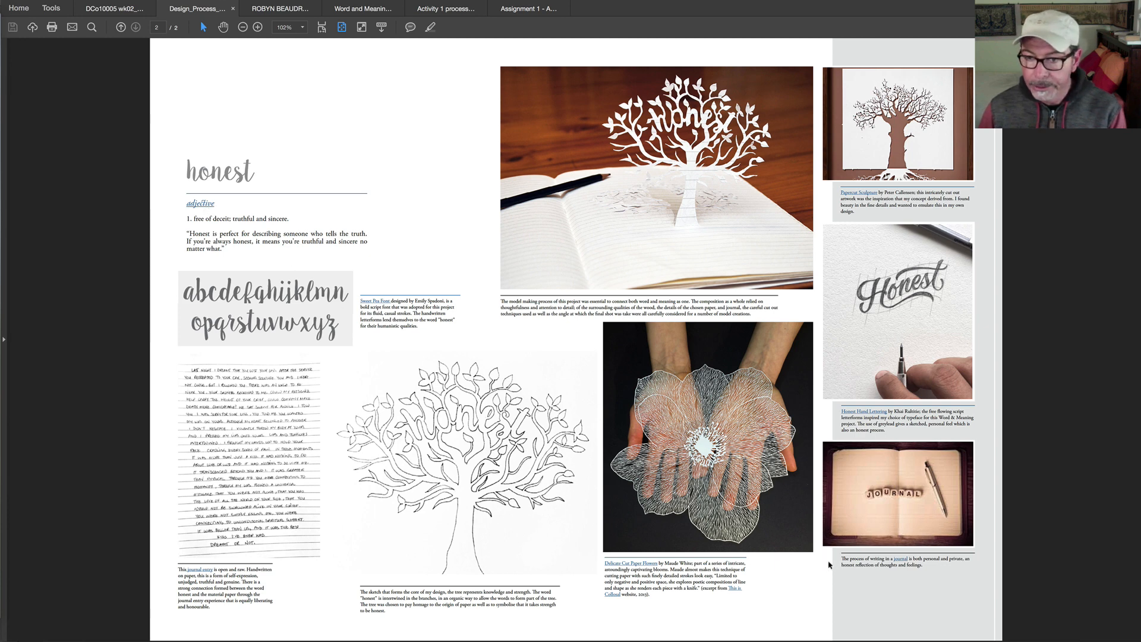
scroll(682, 367, "up", 2)
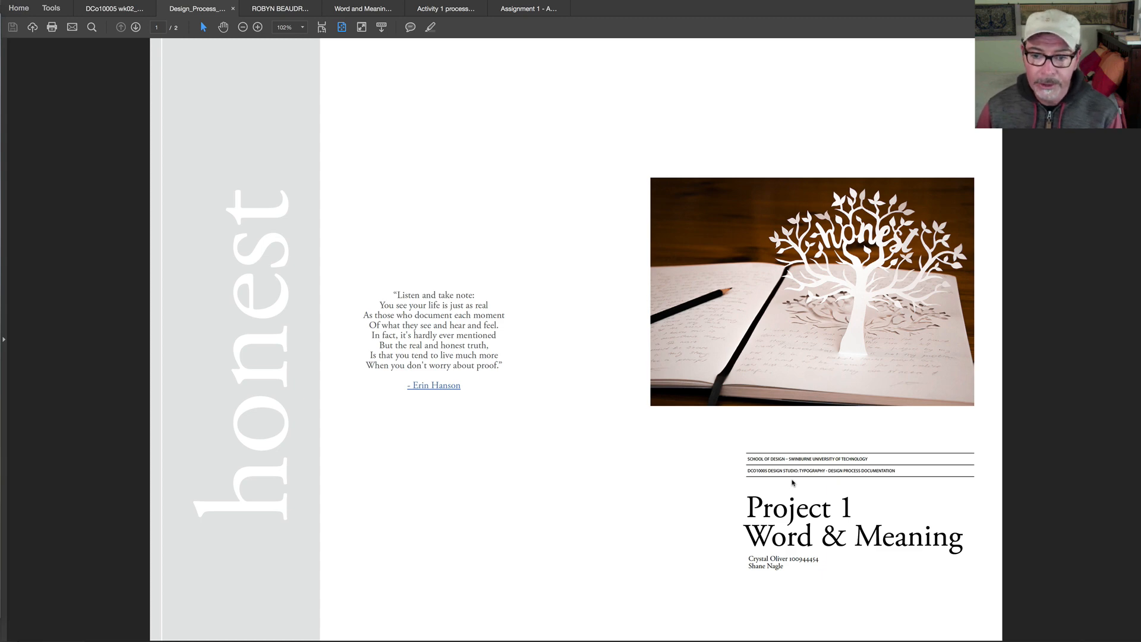
left_click(280, 8)
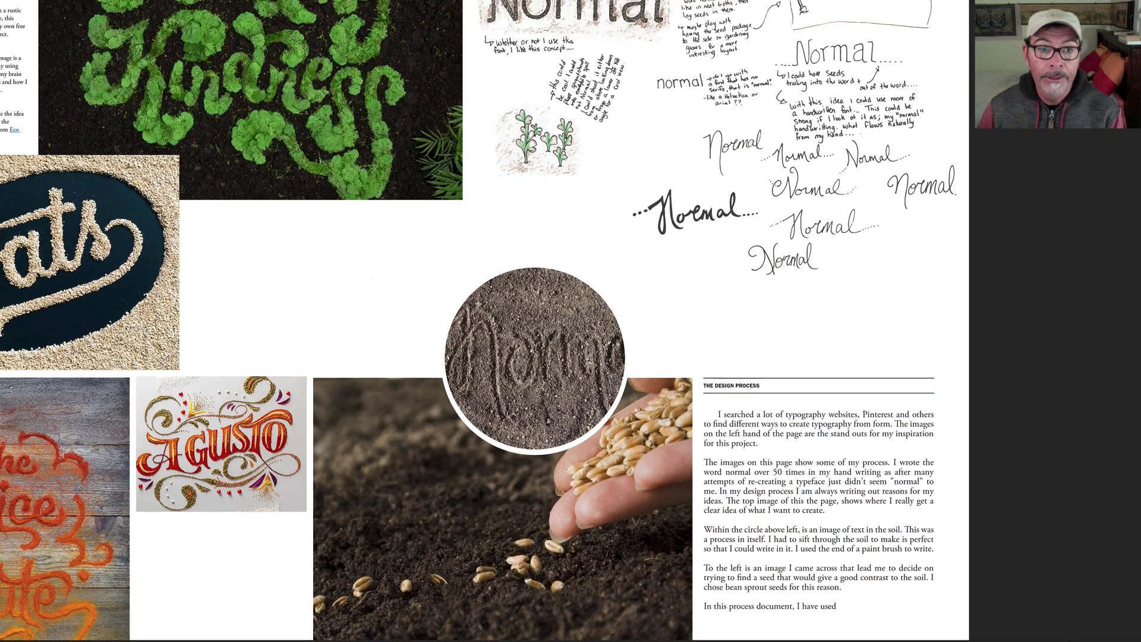
left_click(351, 8)
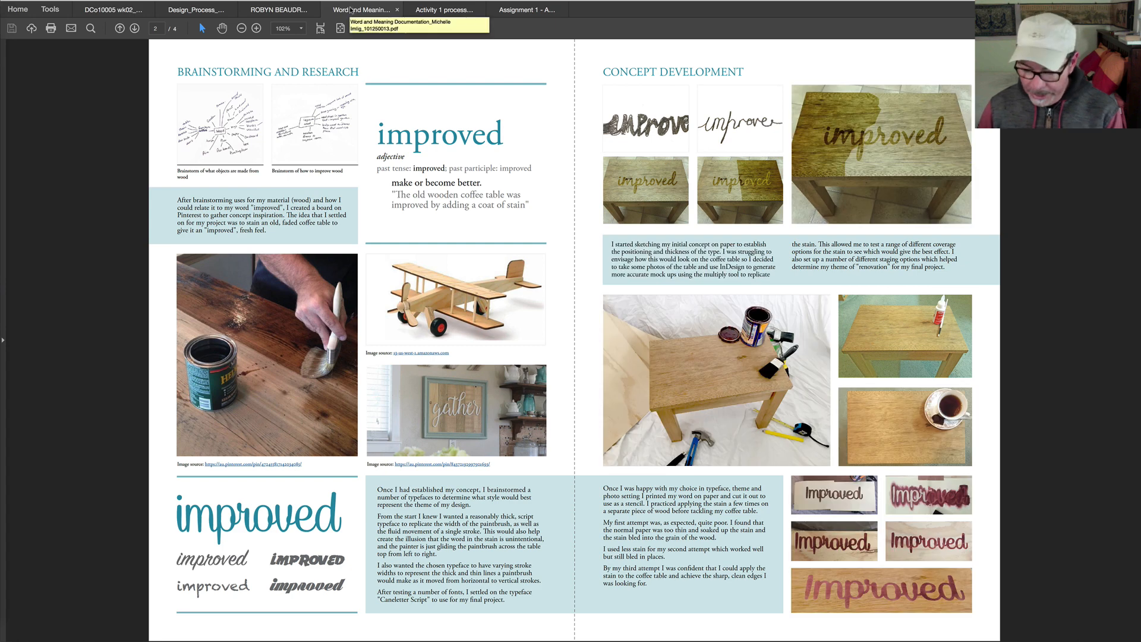
Review the "improved" sample document from cover to final page, along with the inner spread and cover of the "Normal" sample.
key("Left")
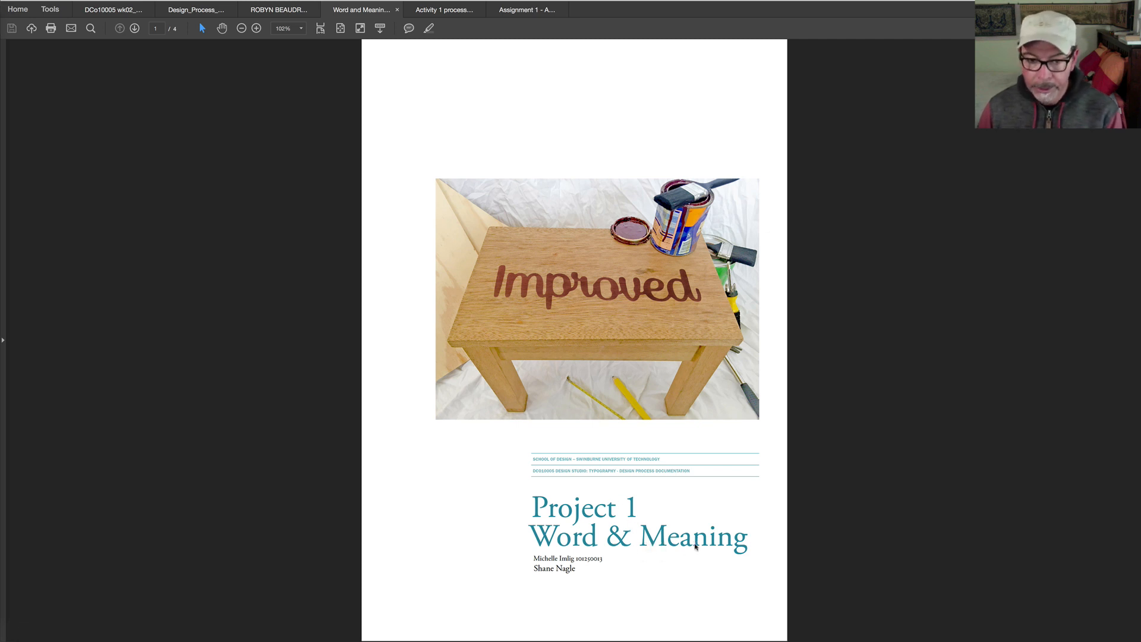
scroll(694, 543, "down", 3)
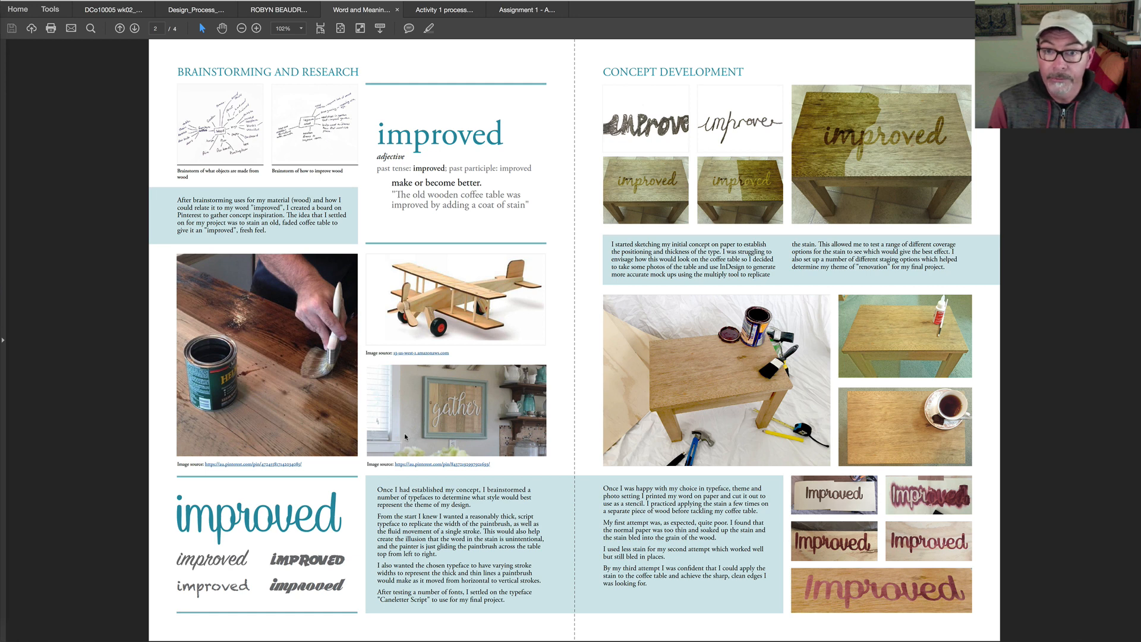
key("Right")
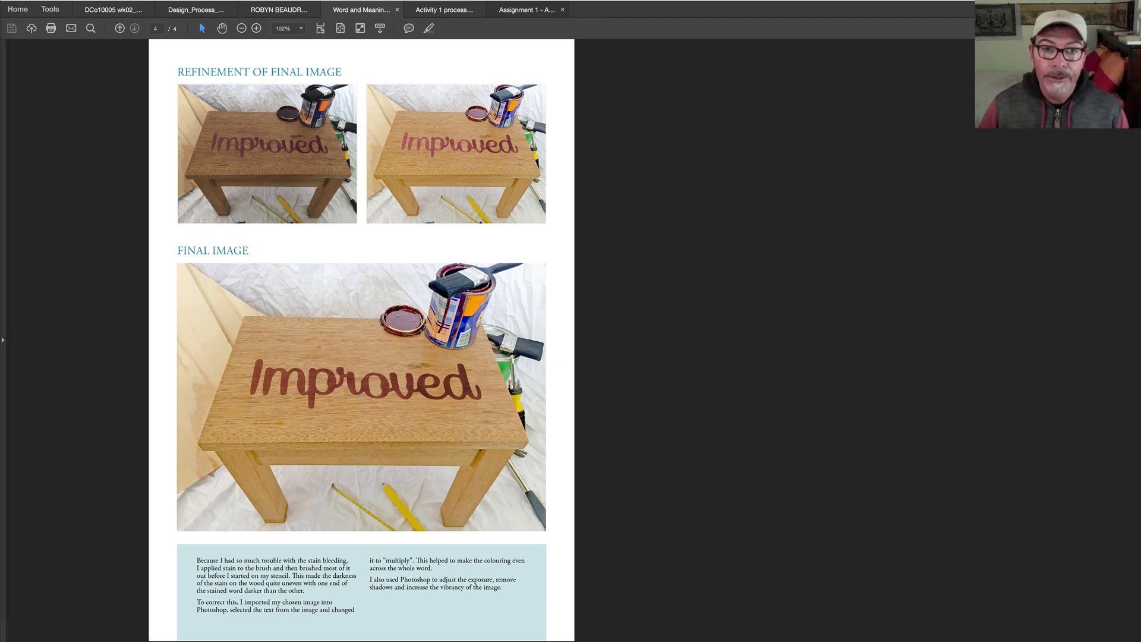
left_click(459, 8)
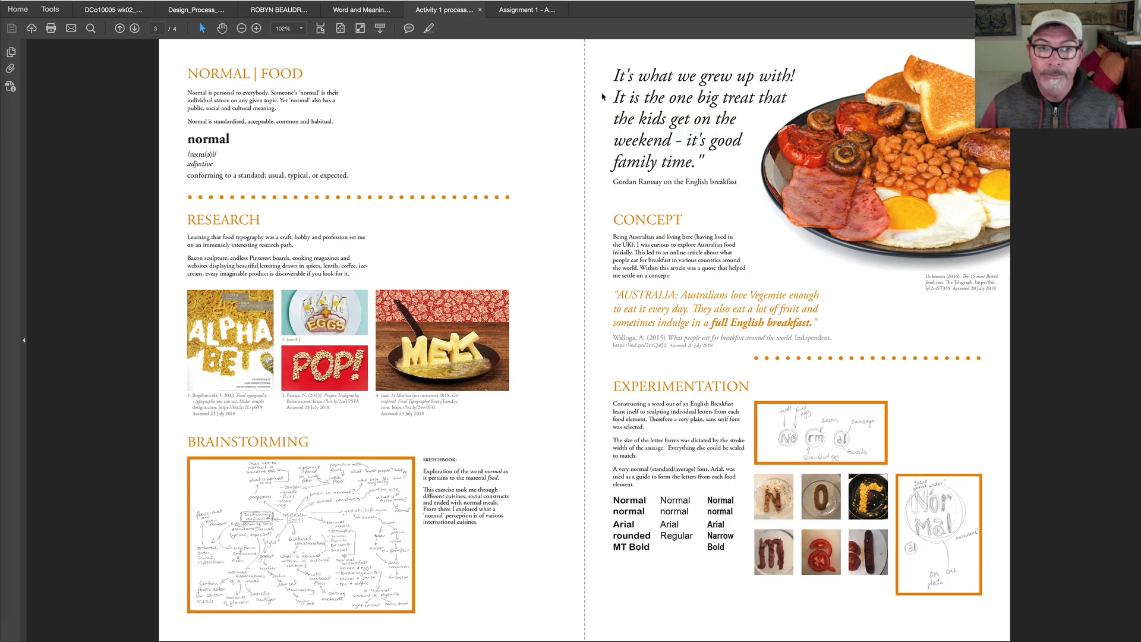
key("Home")
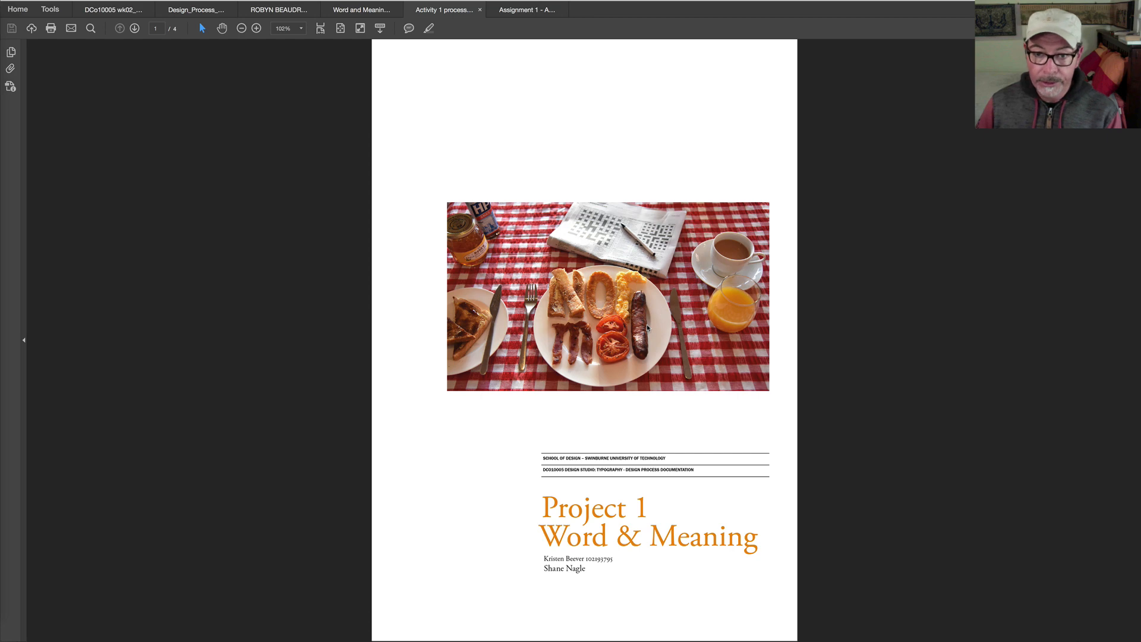
key("Page_Down")
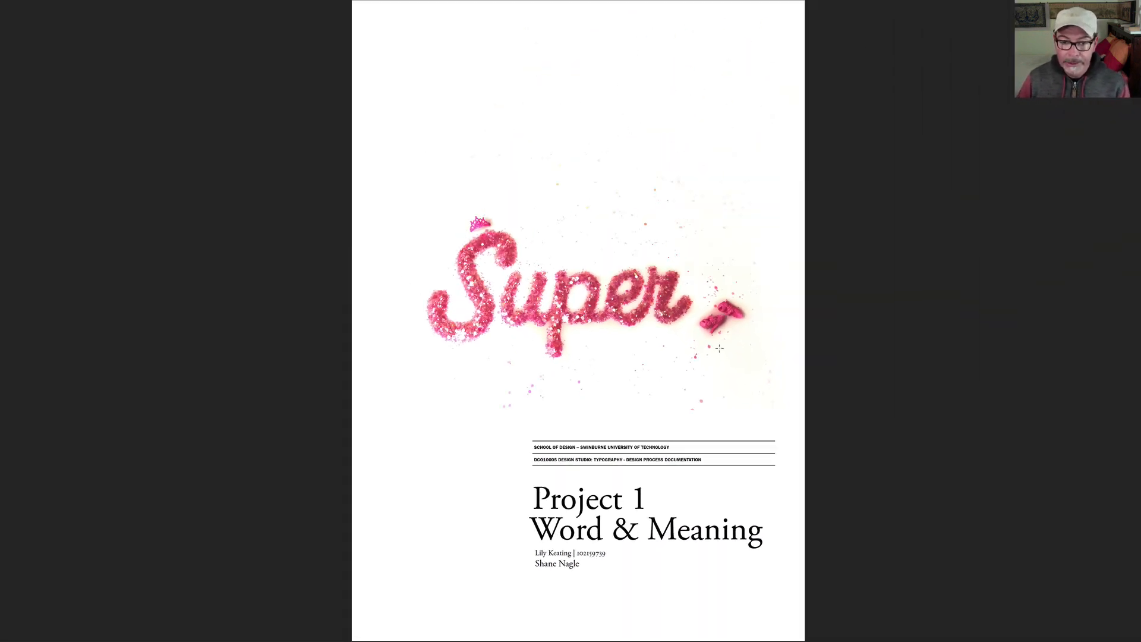
Look through the "Super" sample document's process pages and return to its cover.
key("Right")
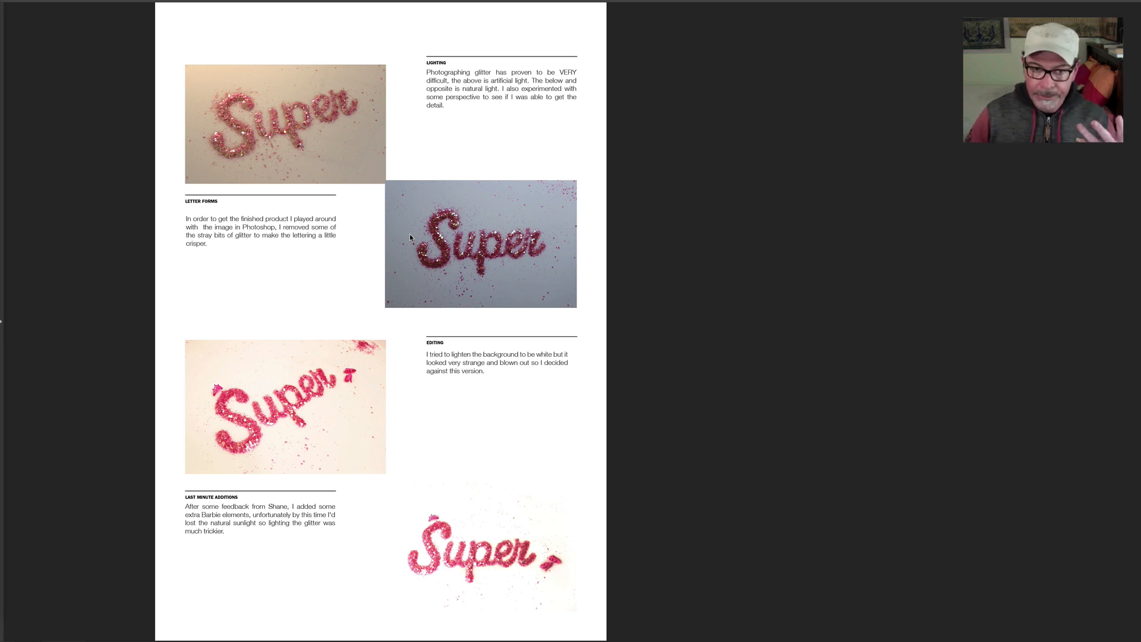
key("Left")
key("Left")
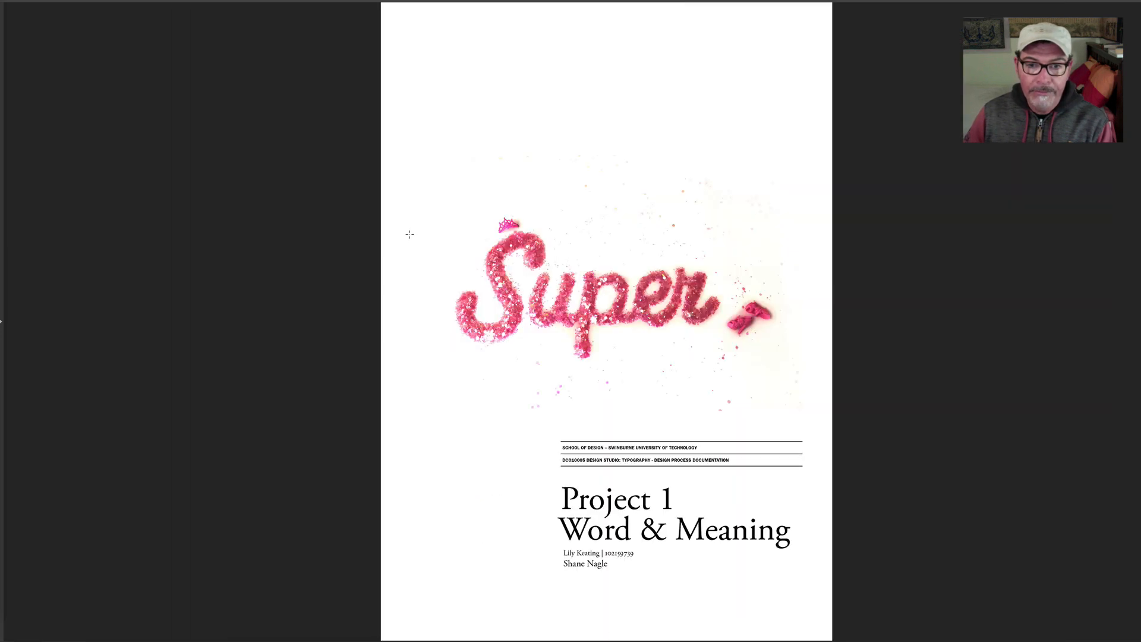
Compare the "honest" sample document's cover spread with its inner process spread.
left_click(285, 1)
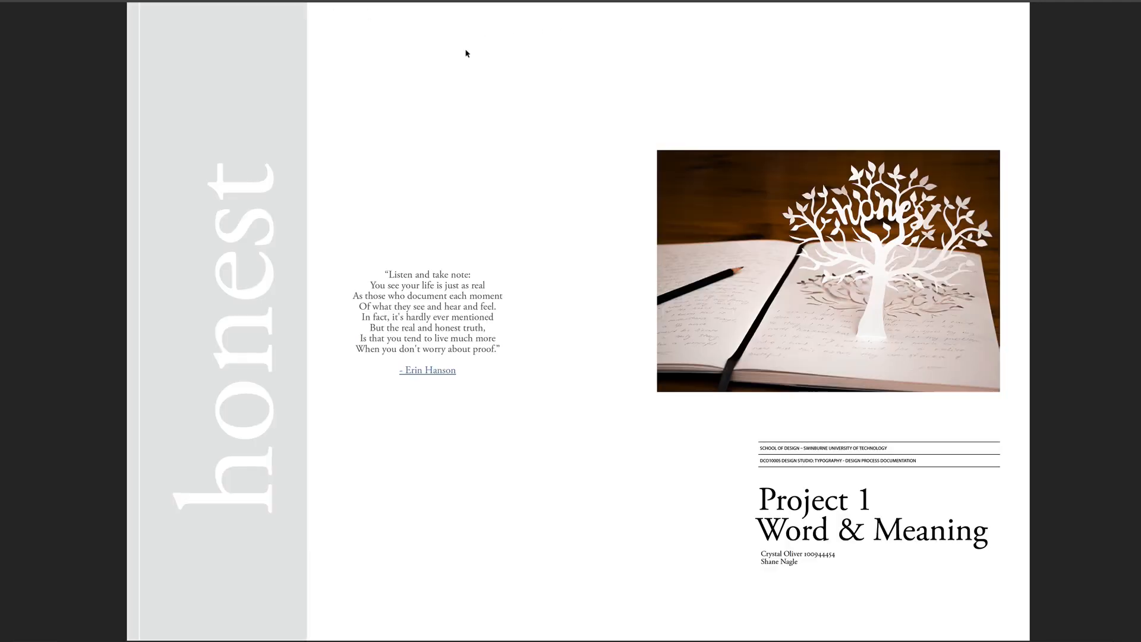
key("Right")
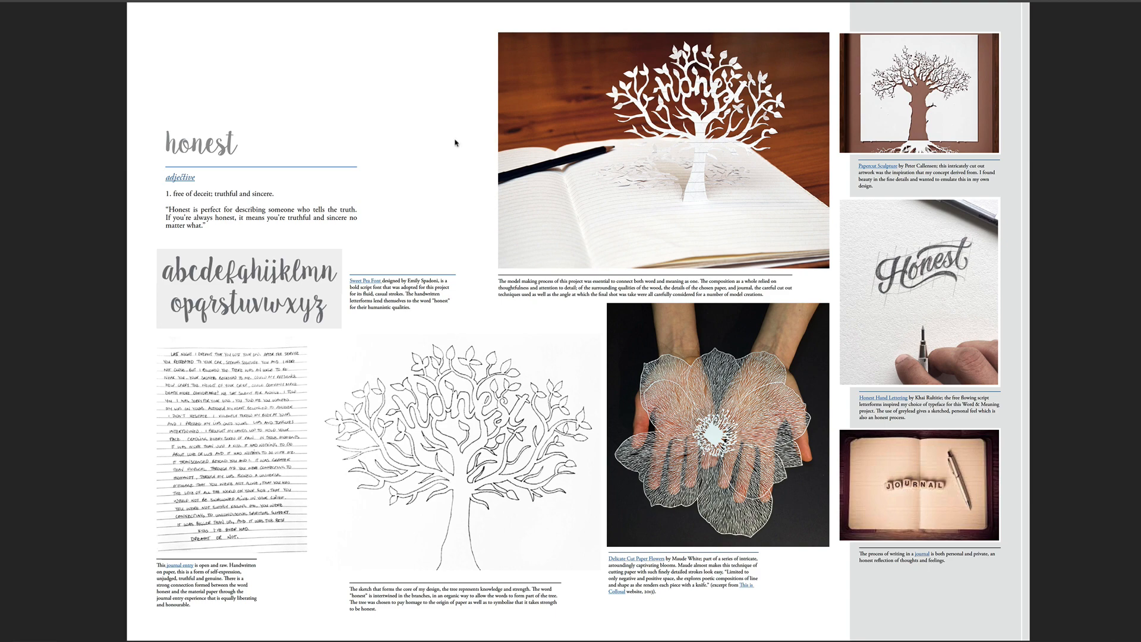
key("Left")
key("Right")
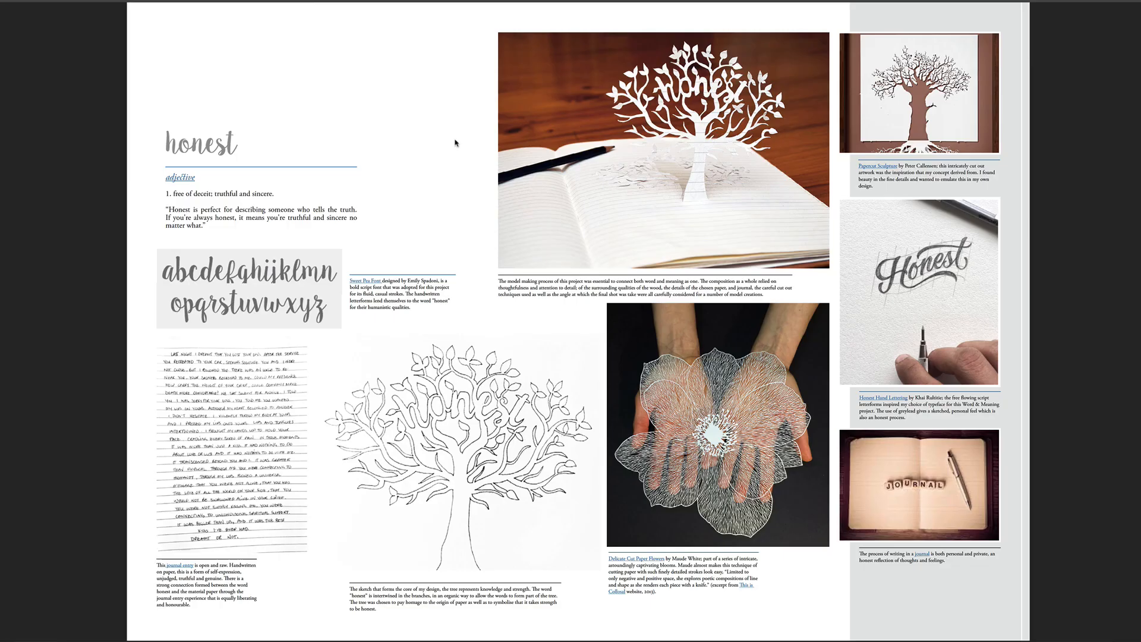
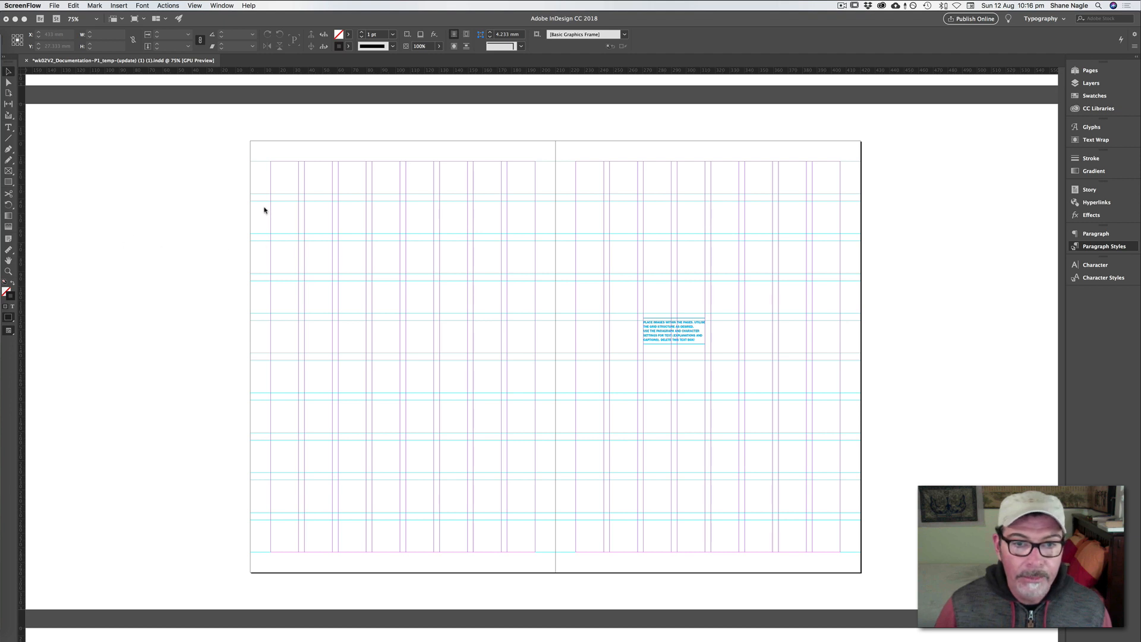
In InDesign, draw a text frame about 112 by 18 mm across five grid columns of page 2 and enter the heading "INPIRATION".
left_click(307, 132)
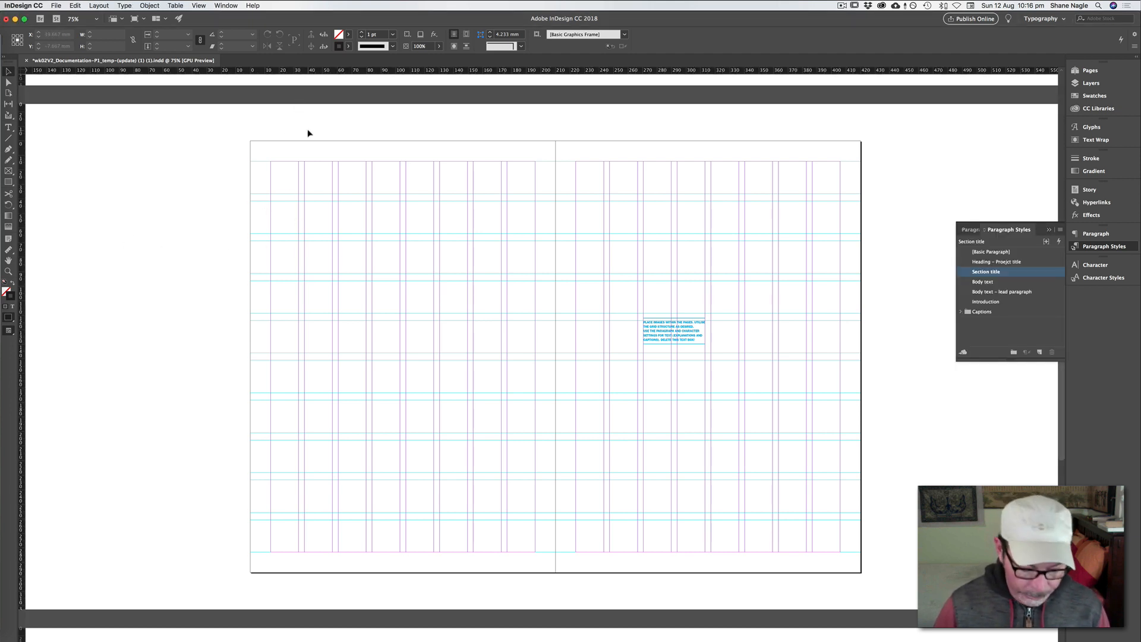
key("alt+super+0")
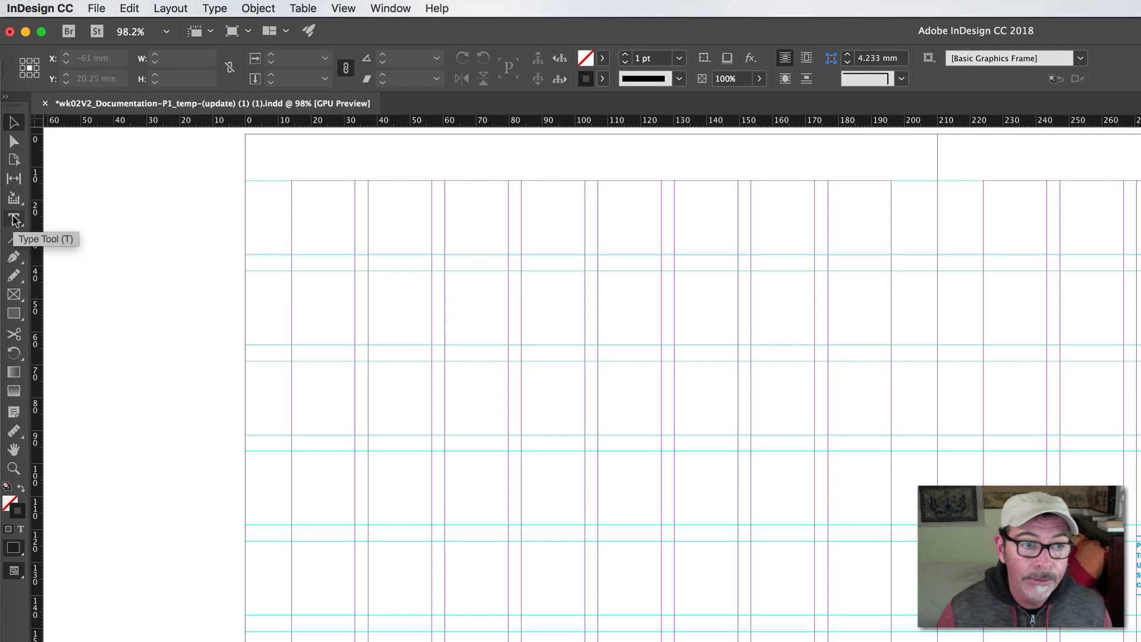
left_click(14, 220)
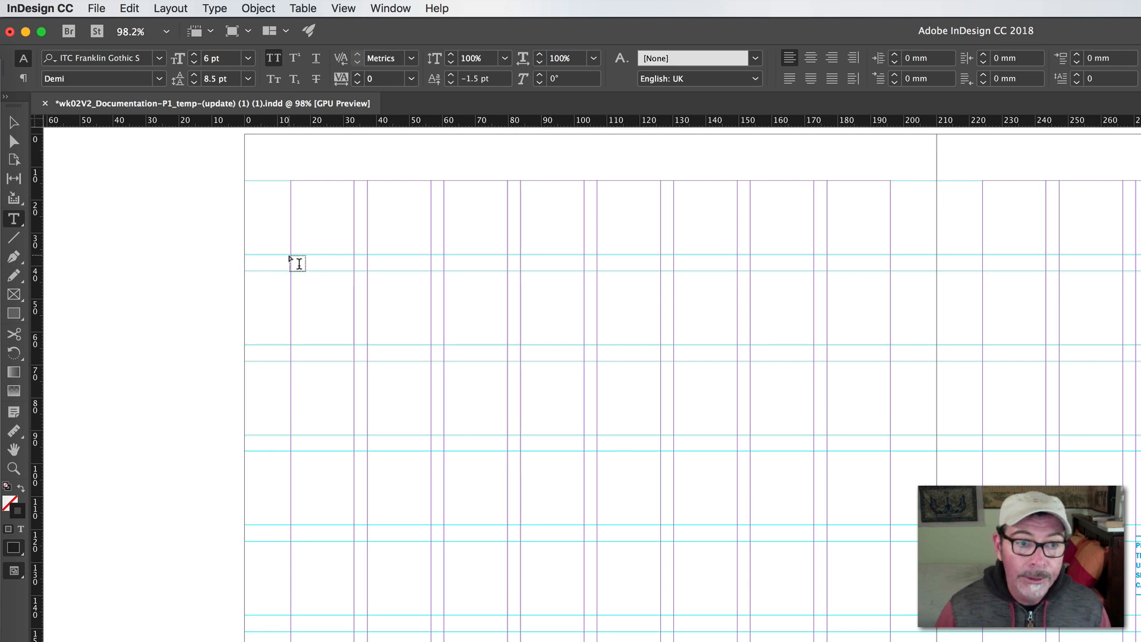
left_click_drag(290, 254, 660, 312)
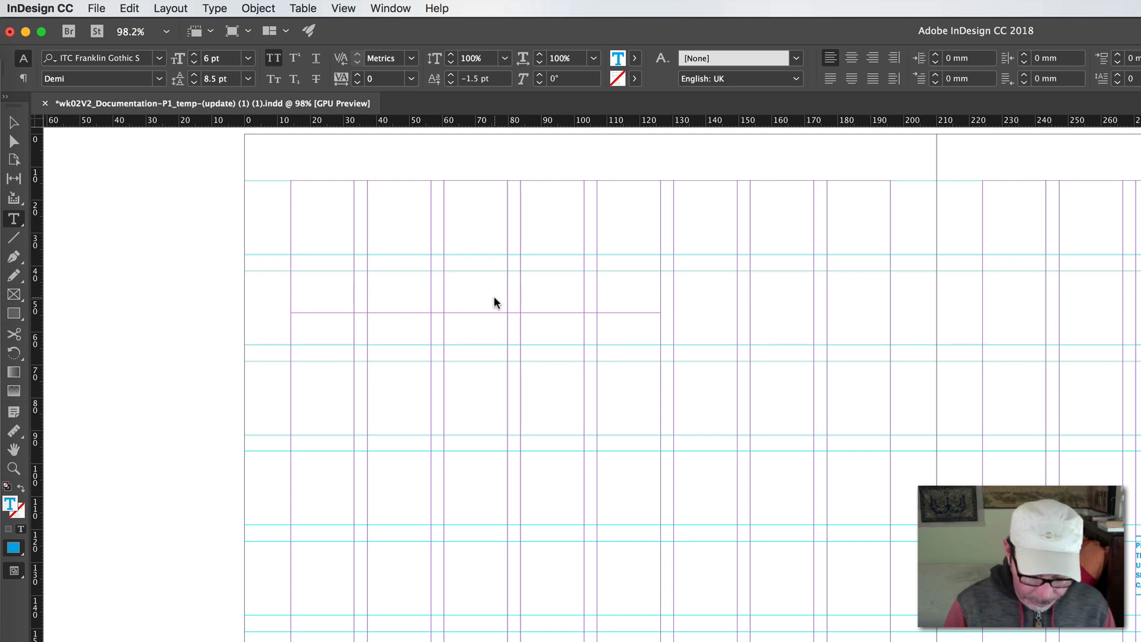
type("INPIRATION")
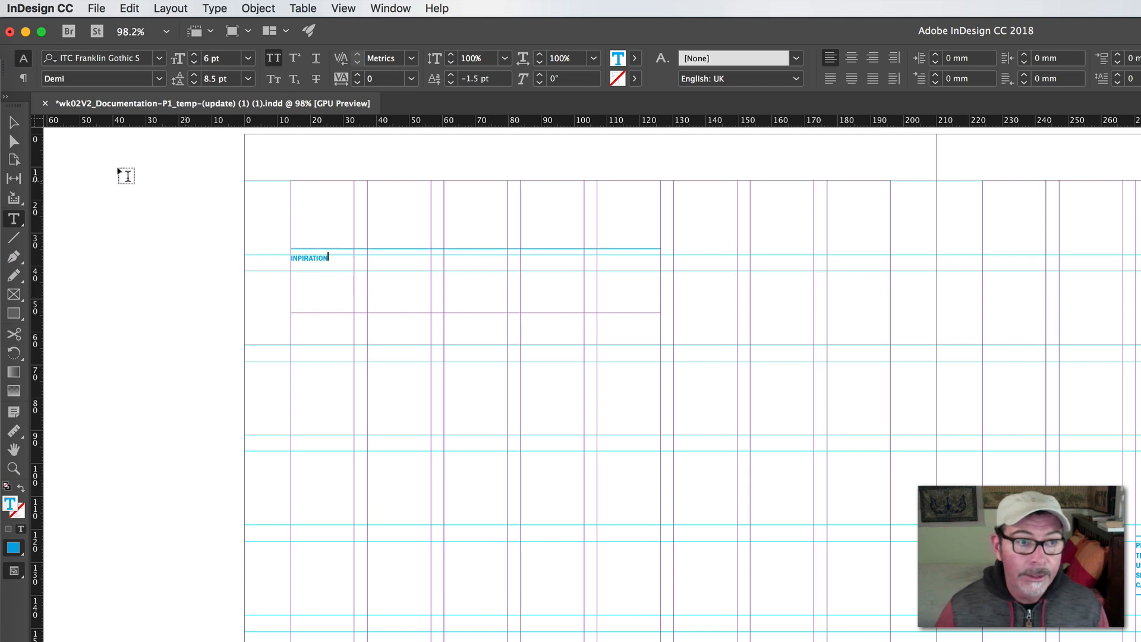
Select the "INPIRATION" heading text and display the paragraph styles beside the page.
left_click(14, 125)
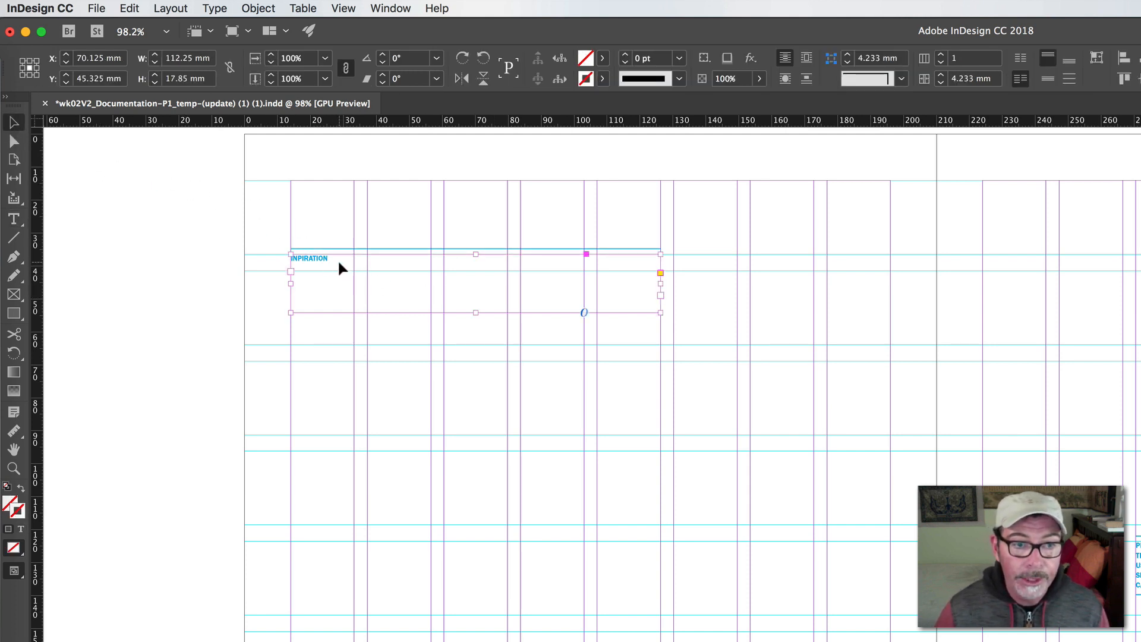
double_click(308, 260)
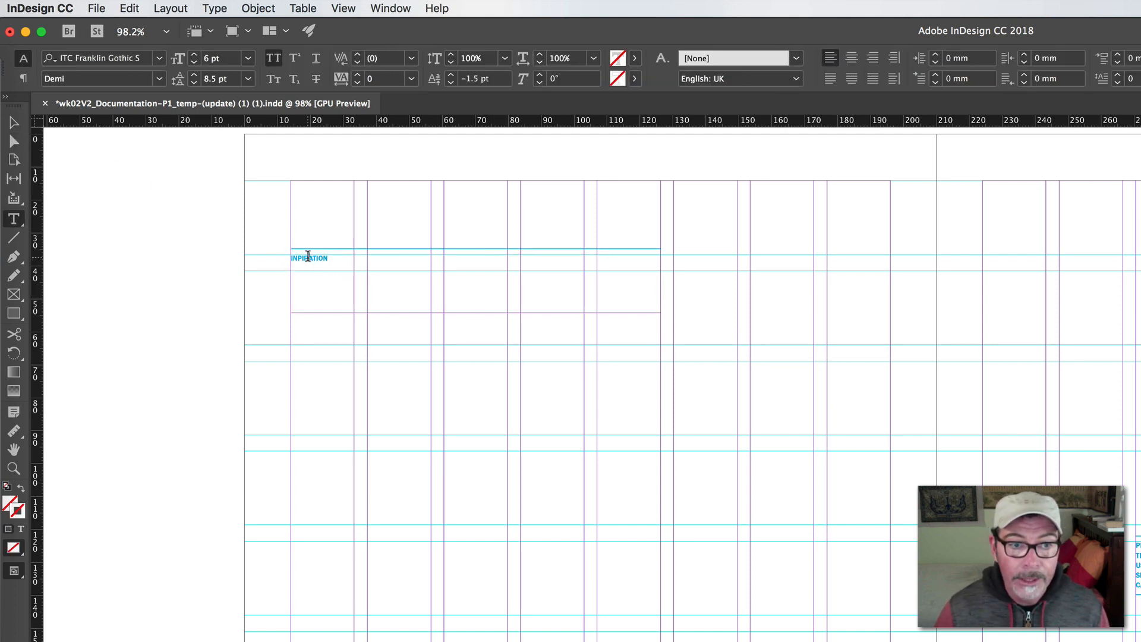
double_click(310, 259)
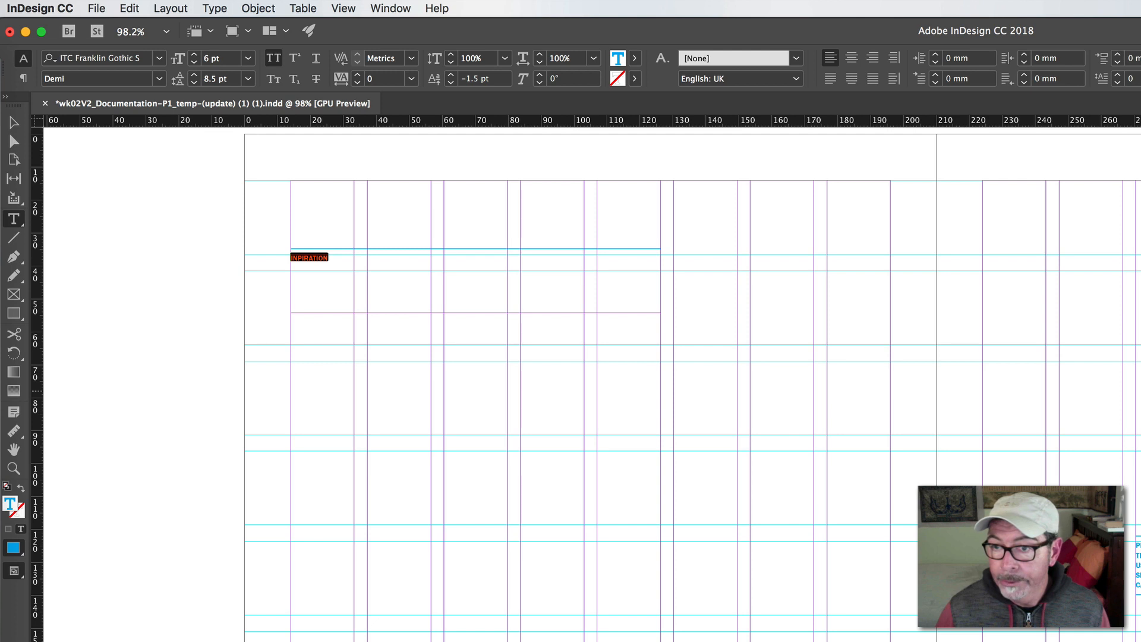
key("super+F11")
left_click_drag(729, 366, 118, 348)
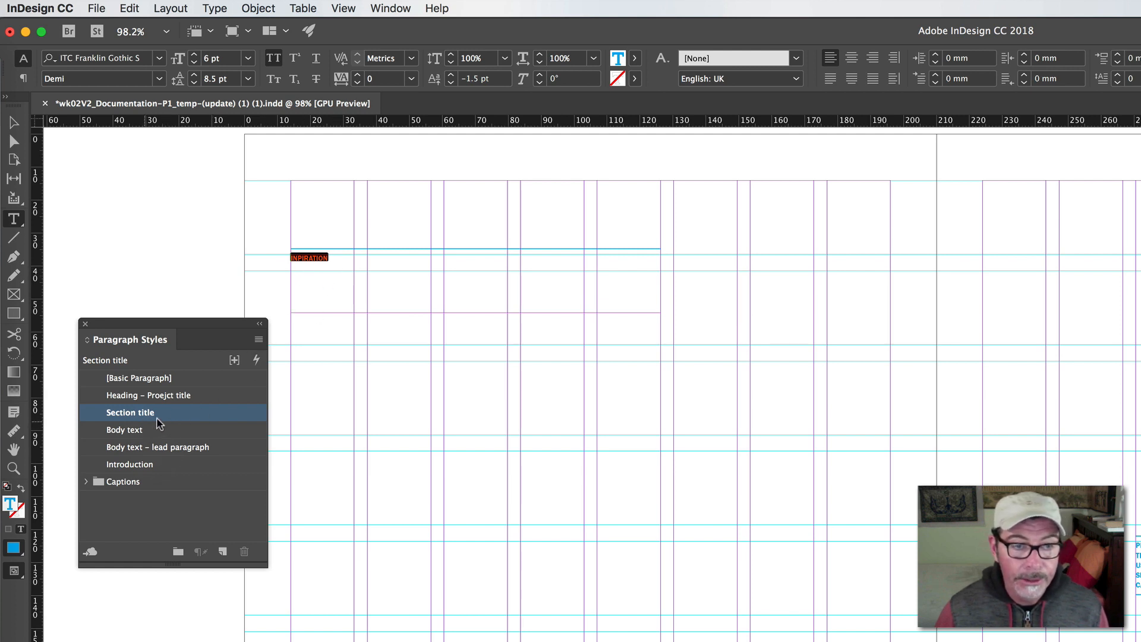
Start a new paragraph below the heading and fill the rest of the frame with placeholder text.
left_click(347, 260)
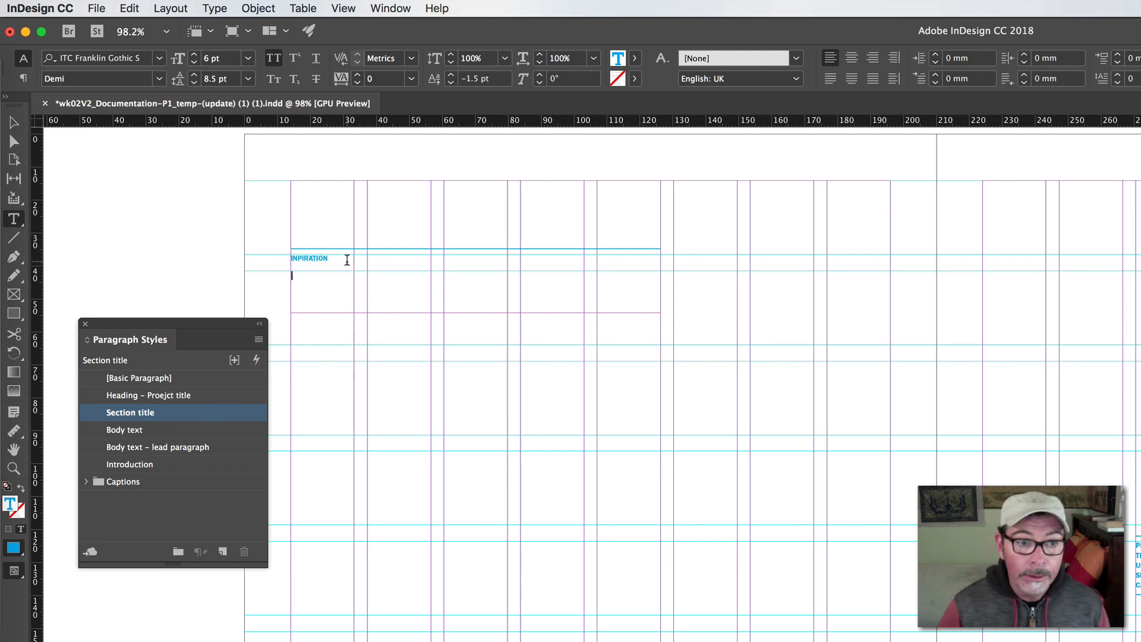
key("Return")
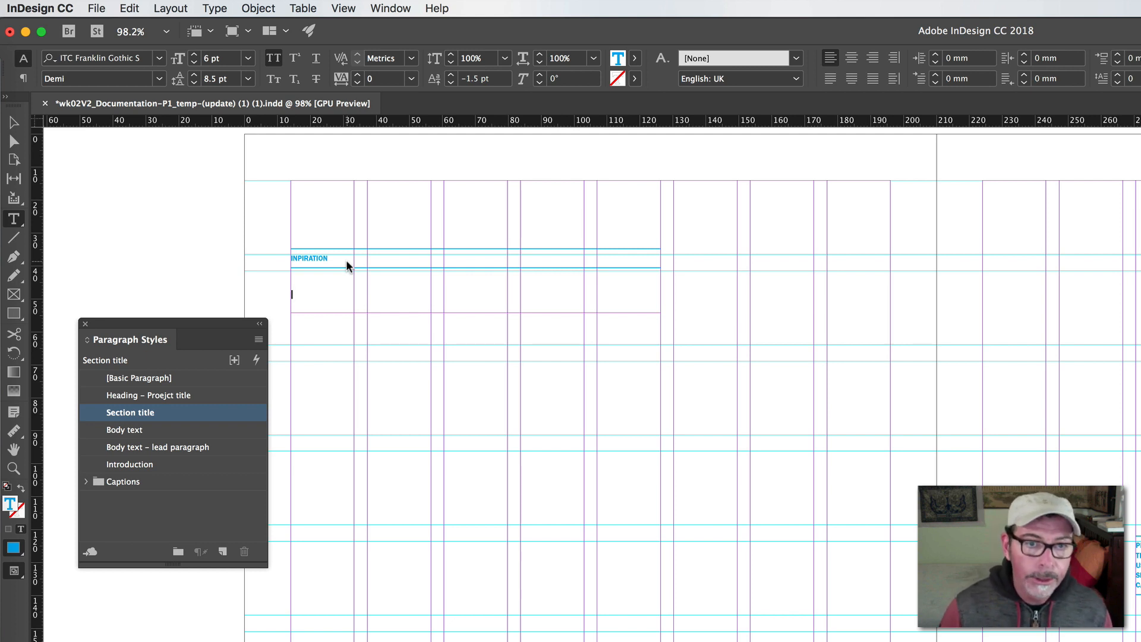
left_click(207, 7)
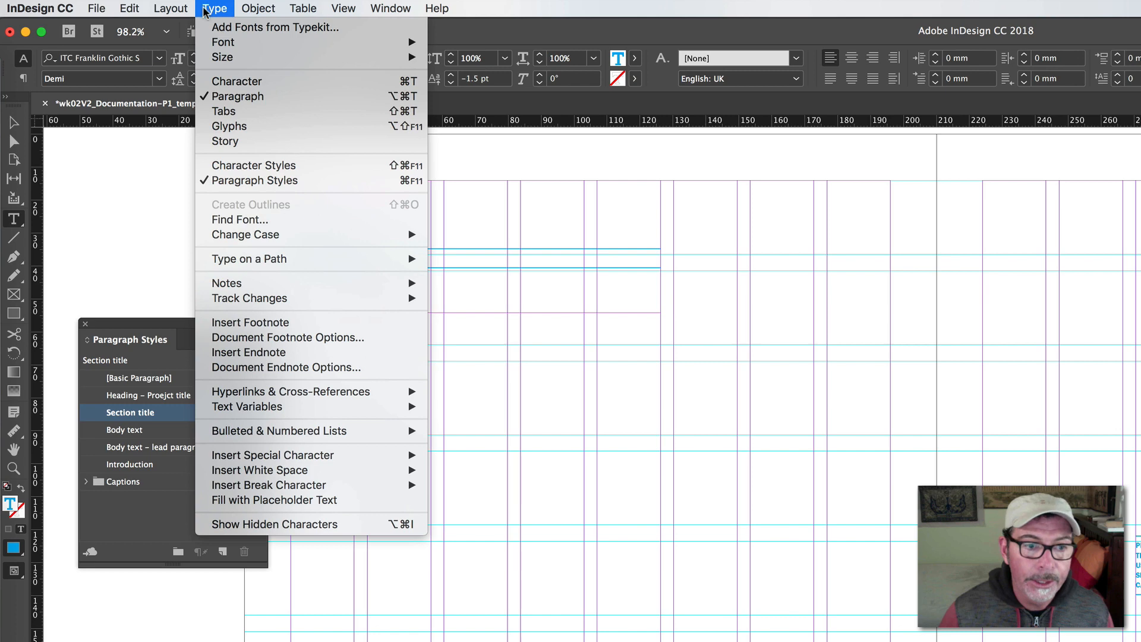
left_click(267, 502)
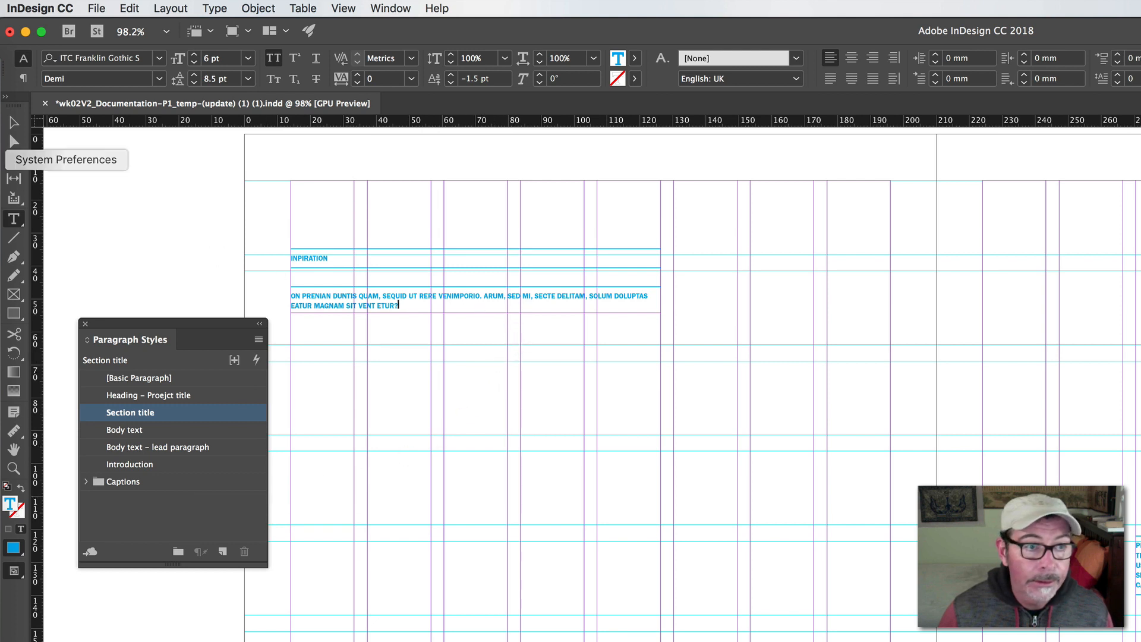
Extend the text frame downwards to a height of about 192 mm and fill the added space with placeholder text.
left_click(13, 123)
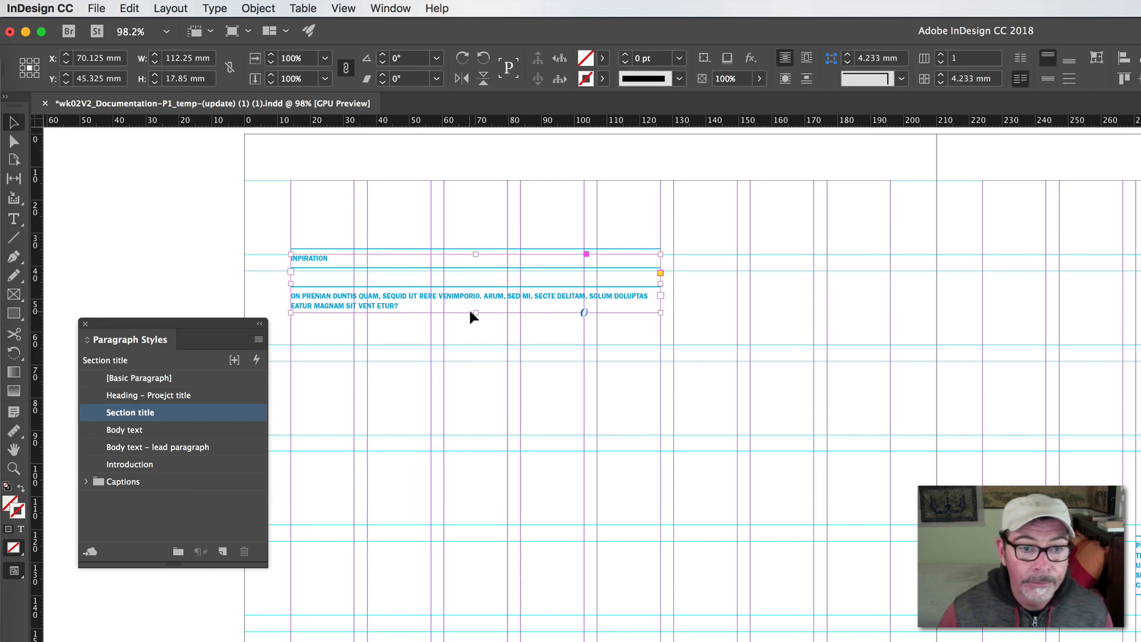
left_click_drag(475, 312, 500, 641)
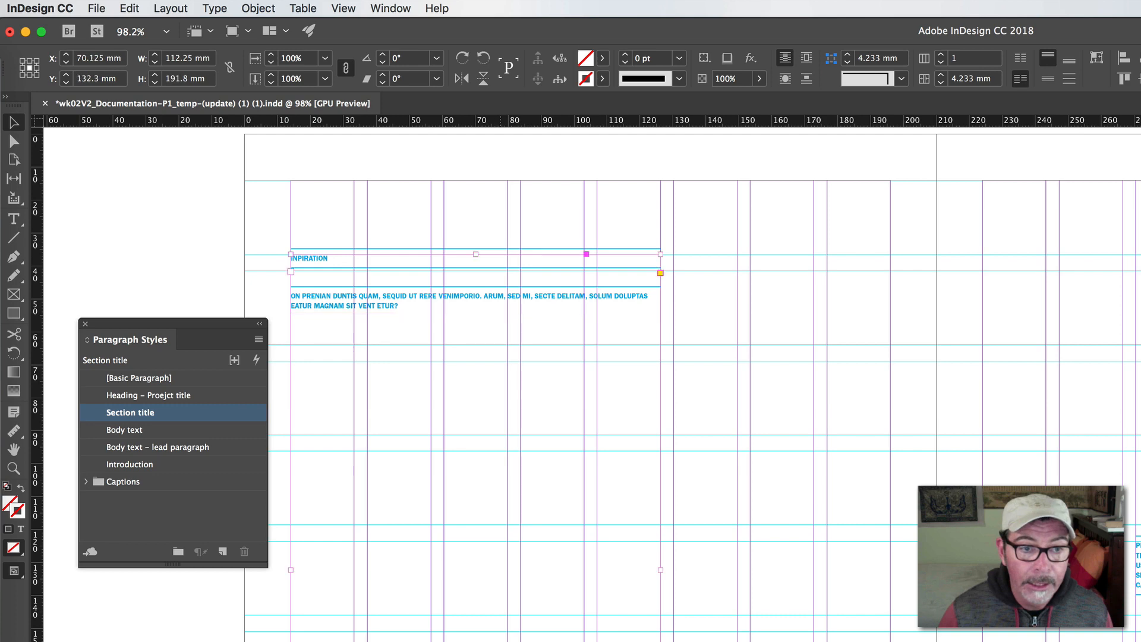
double_click(413, 303)
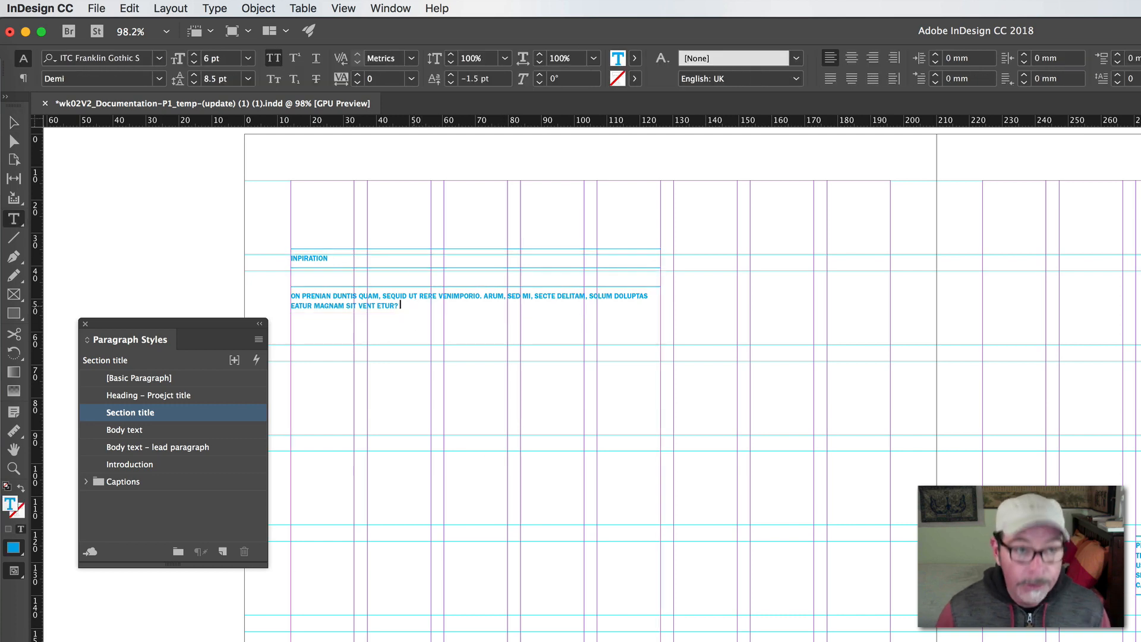
left_click(214, 9)
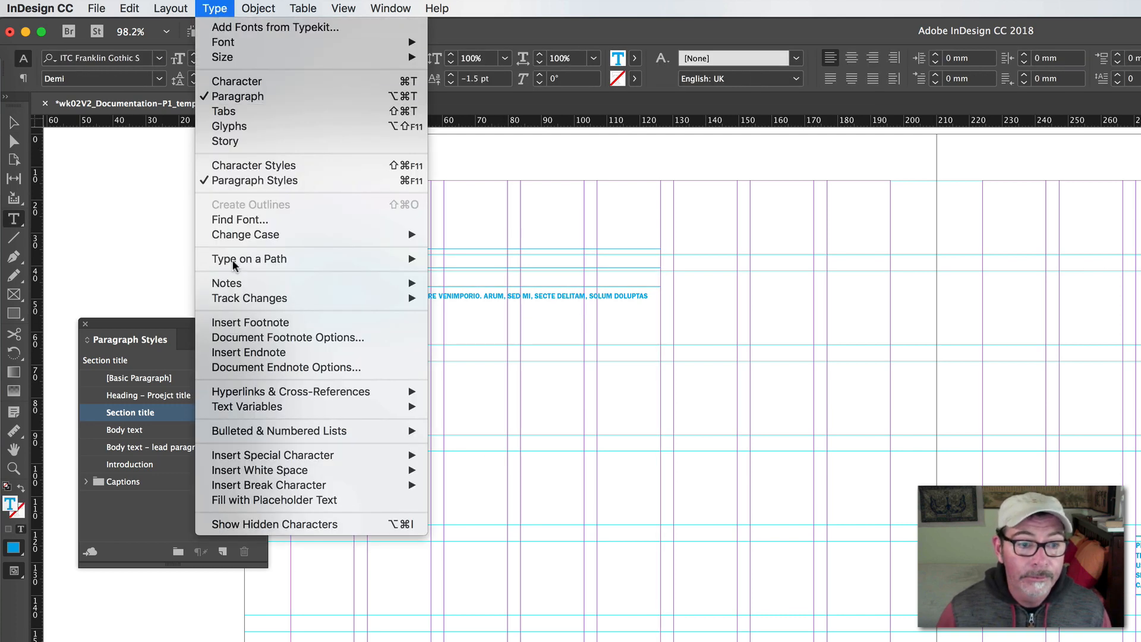
left_click(275, 501)
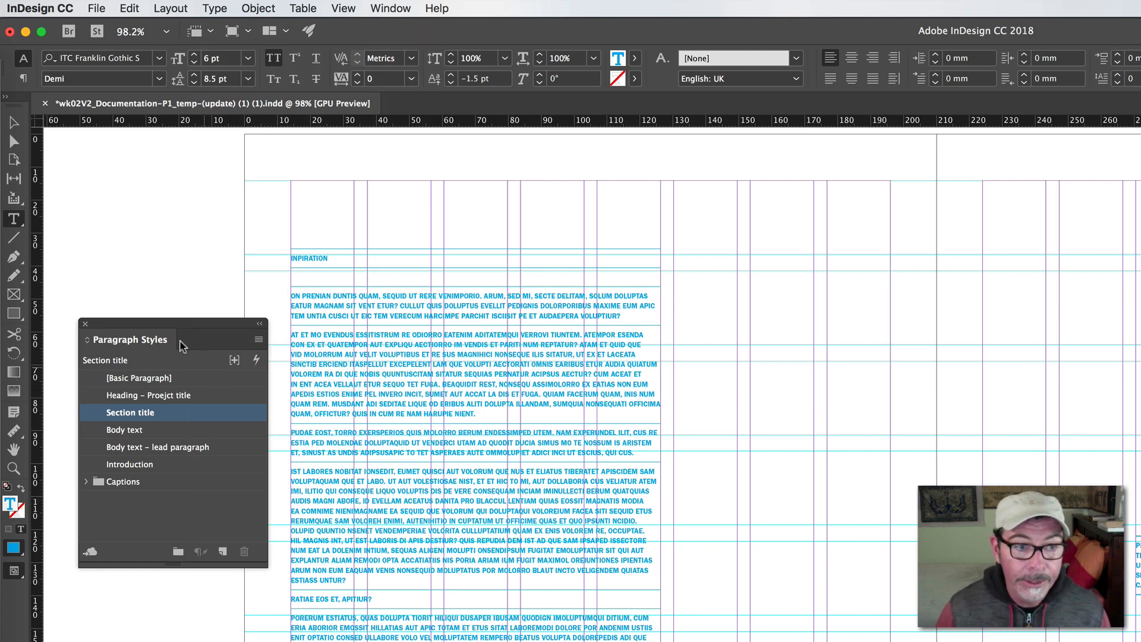
Inspect the paragraph and character settings applied to the placeholder text.
left_click_drag(162, 324, 141, 324)
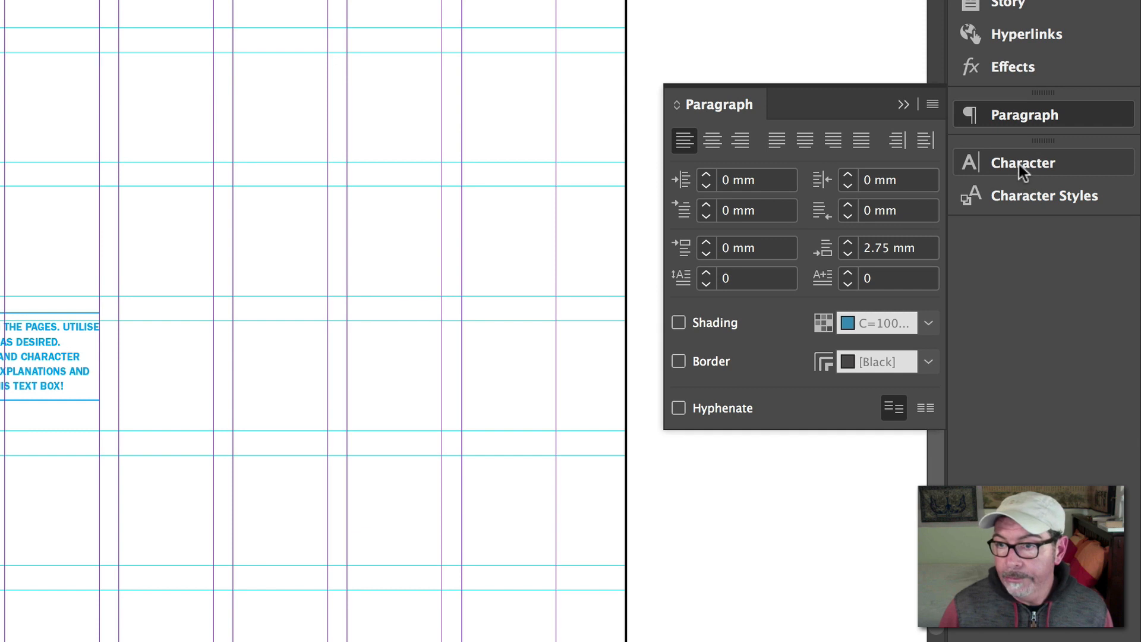
left_click(1018, 164)
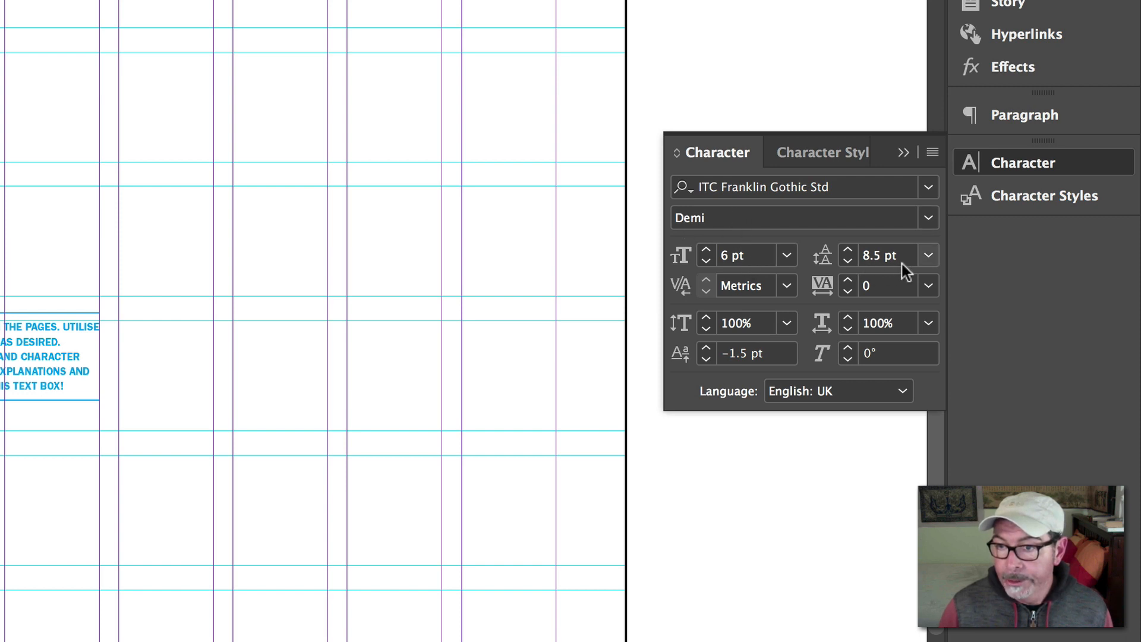
left_click(1012, 117)
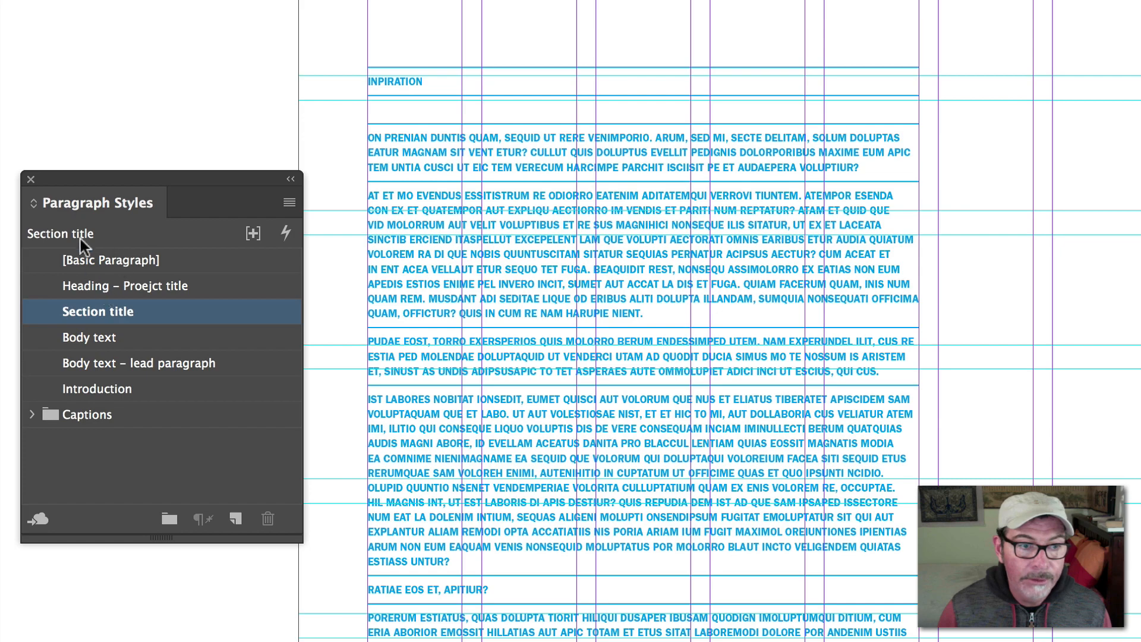
Inspect the paragraph rule settings of the Section title style and close its options.
double_click(86, 313)
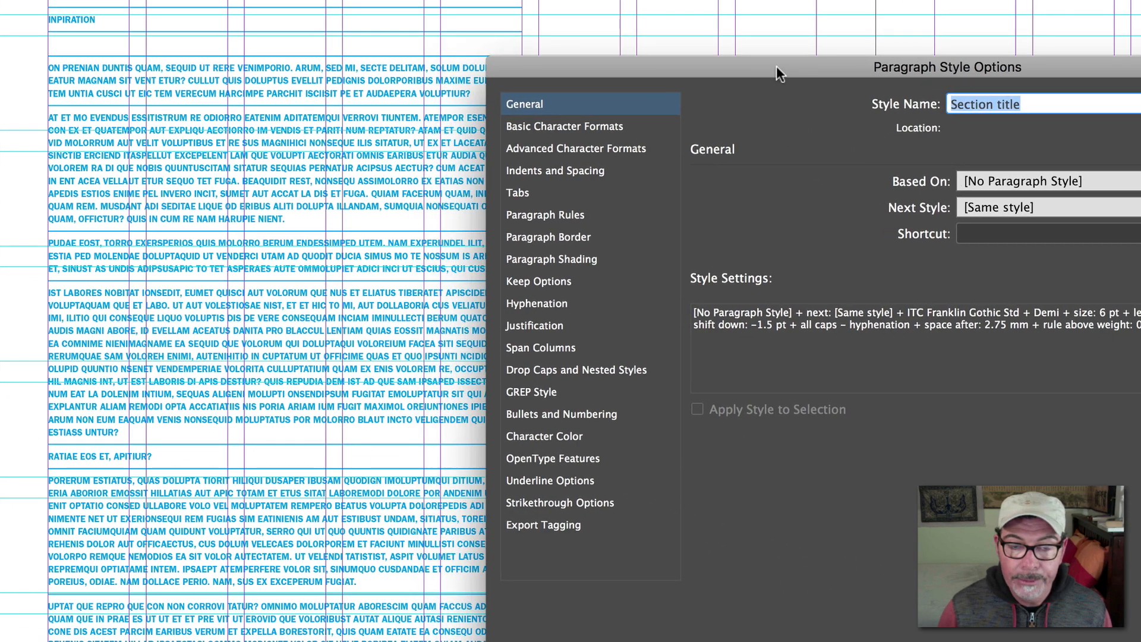
left_click_drag(776, 67, 871, 72)
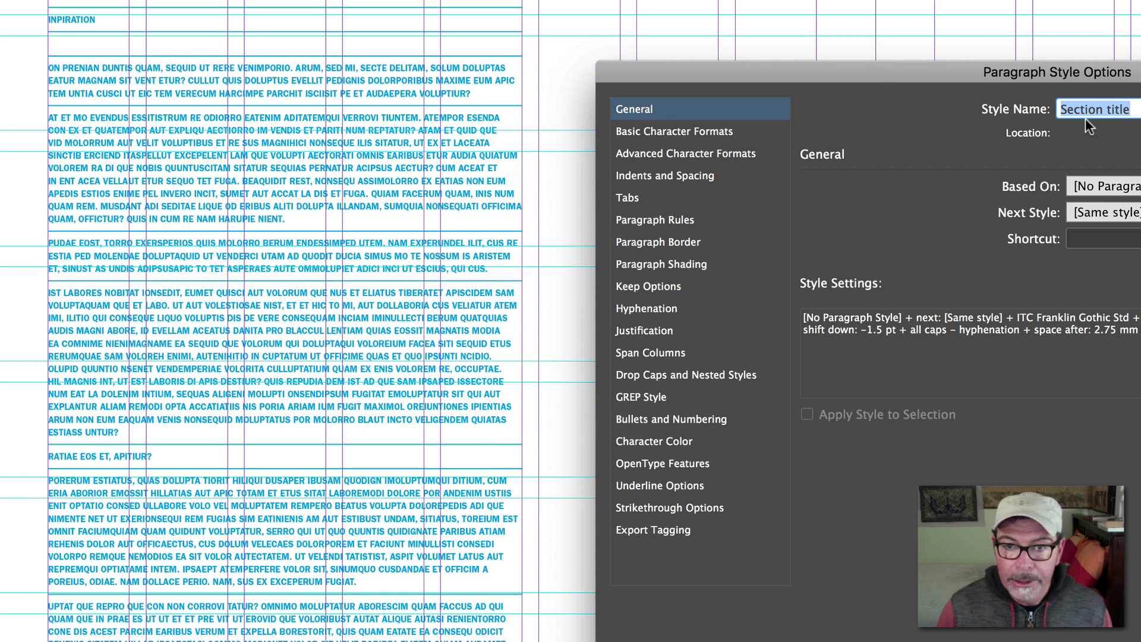
left_click(665, 219)
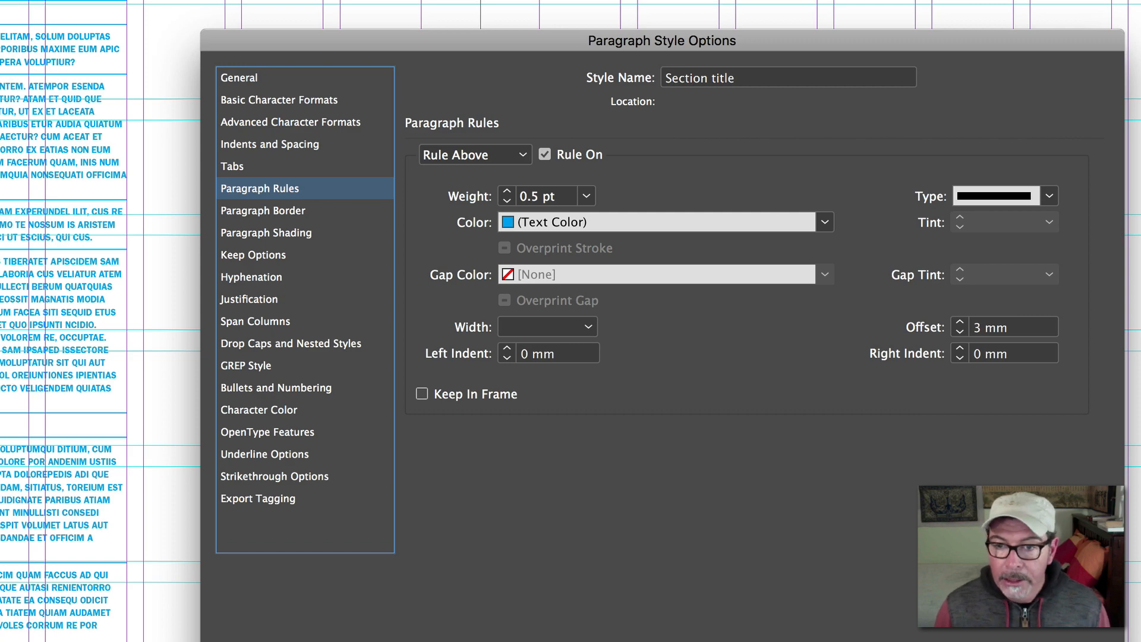
key("Return")
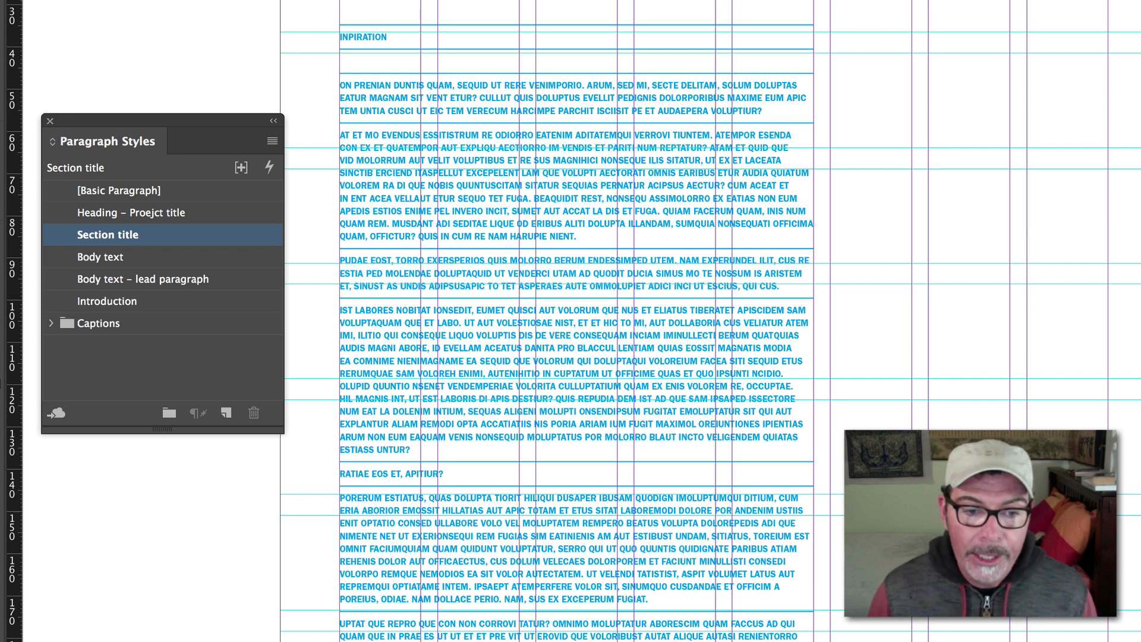
Apply the Body text style to all the placeholder text below the heading and preview the page without guides.
left_click_drag(799, 637, 305, 65)
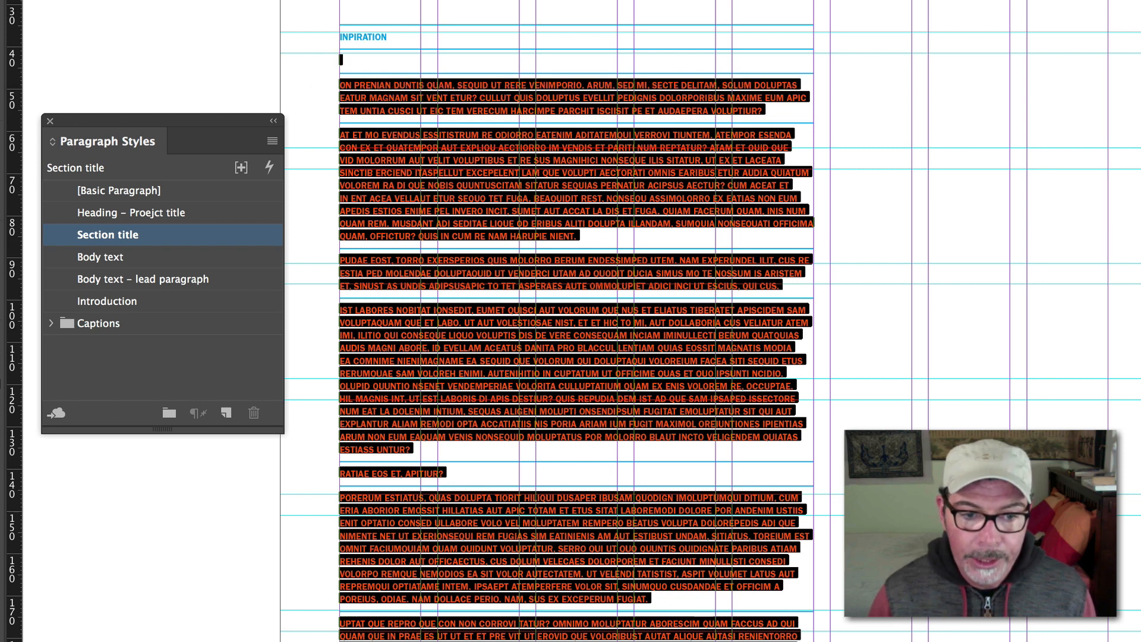
left_click(113, 262)
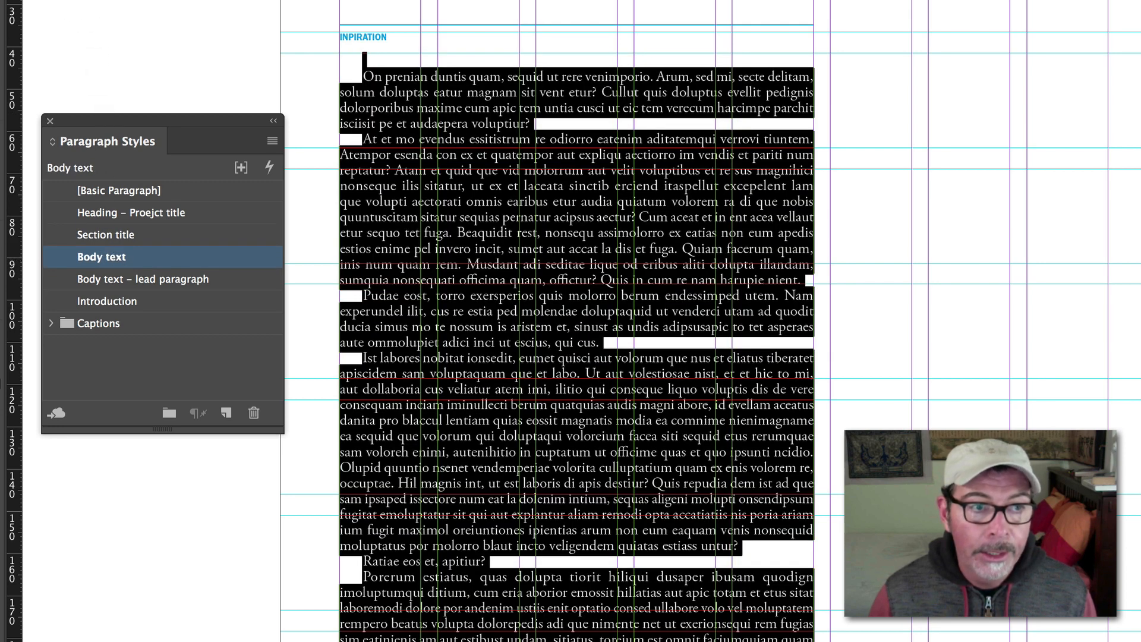
key("Escape")
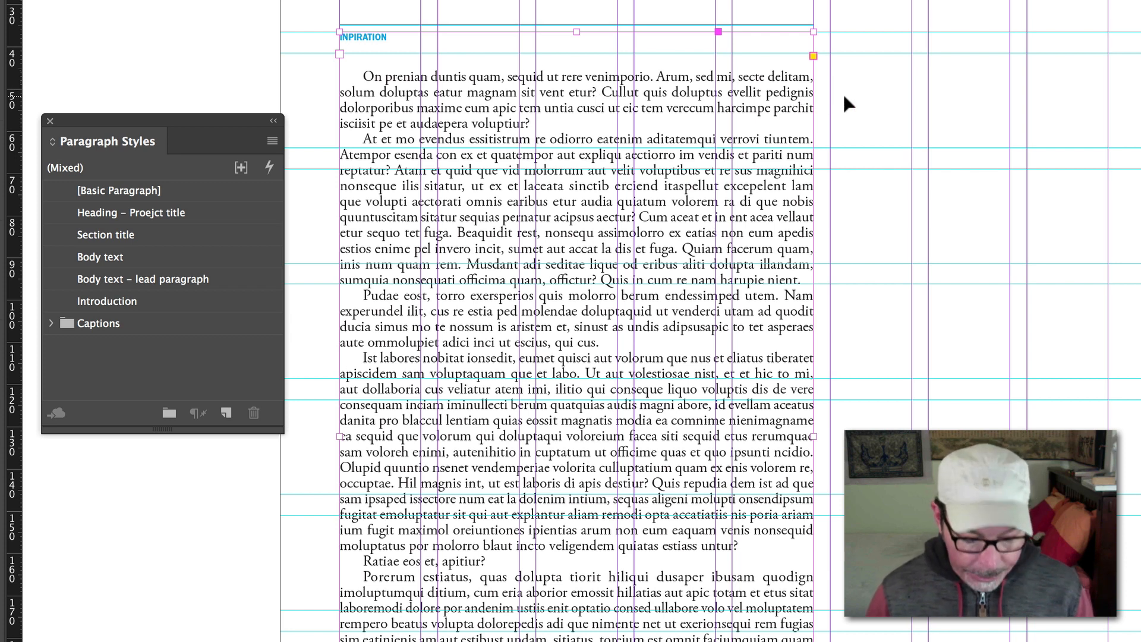
key("w")
left_click(533, 2)
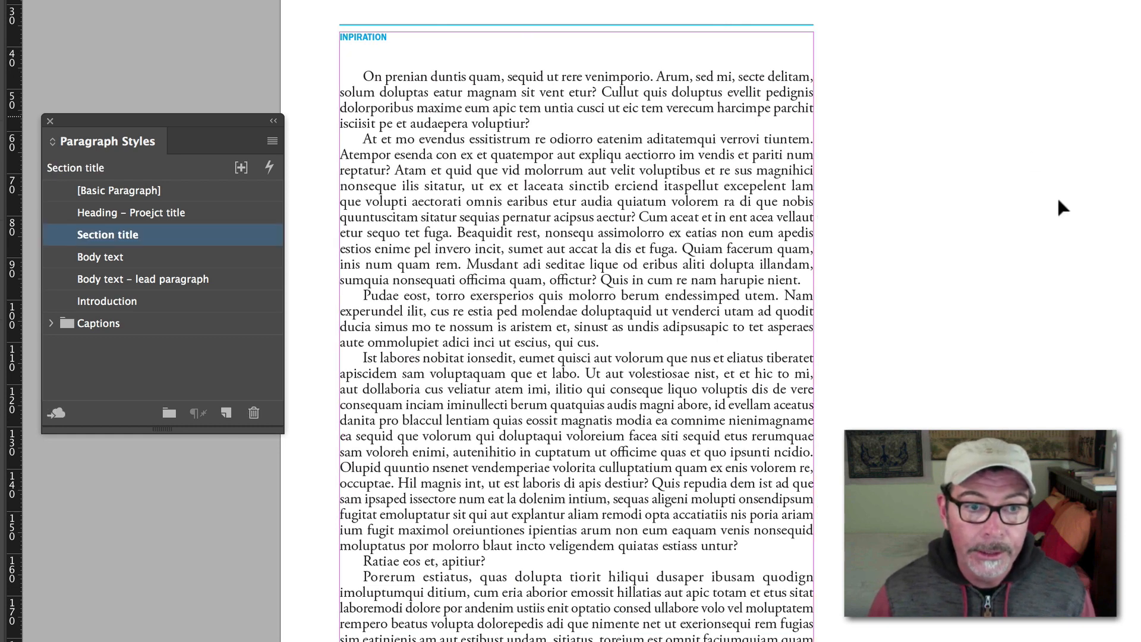
left_click_drag(750, 202, 907, 204)
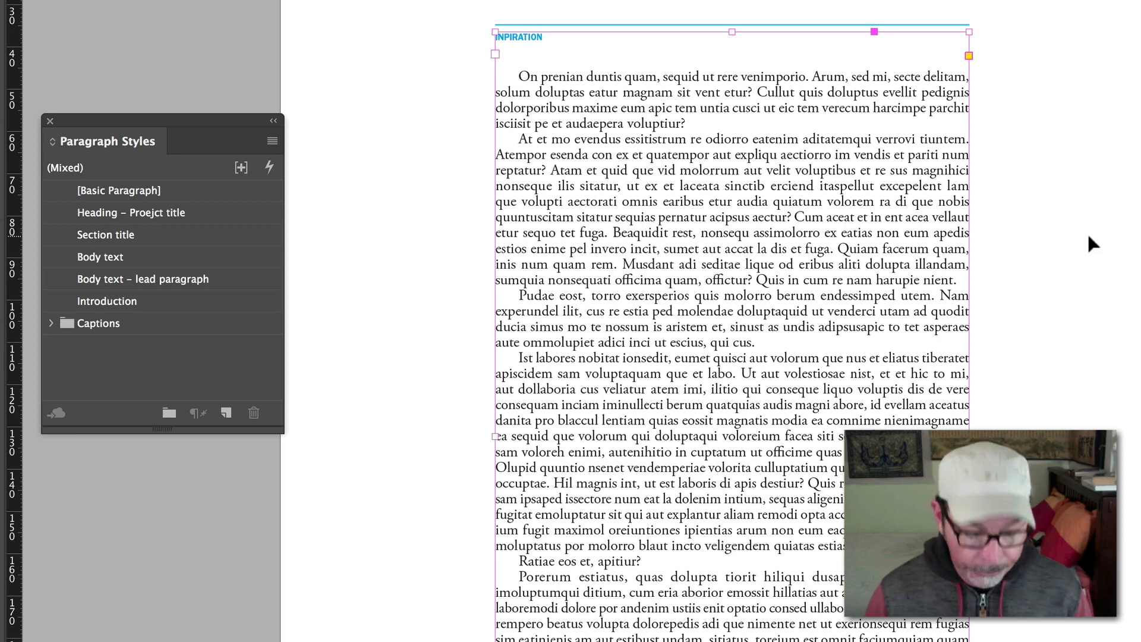
key("ctrl+z")
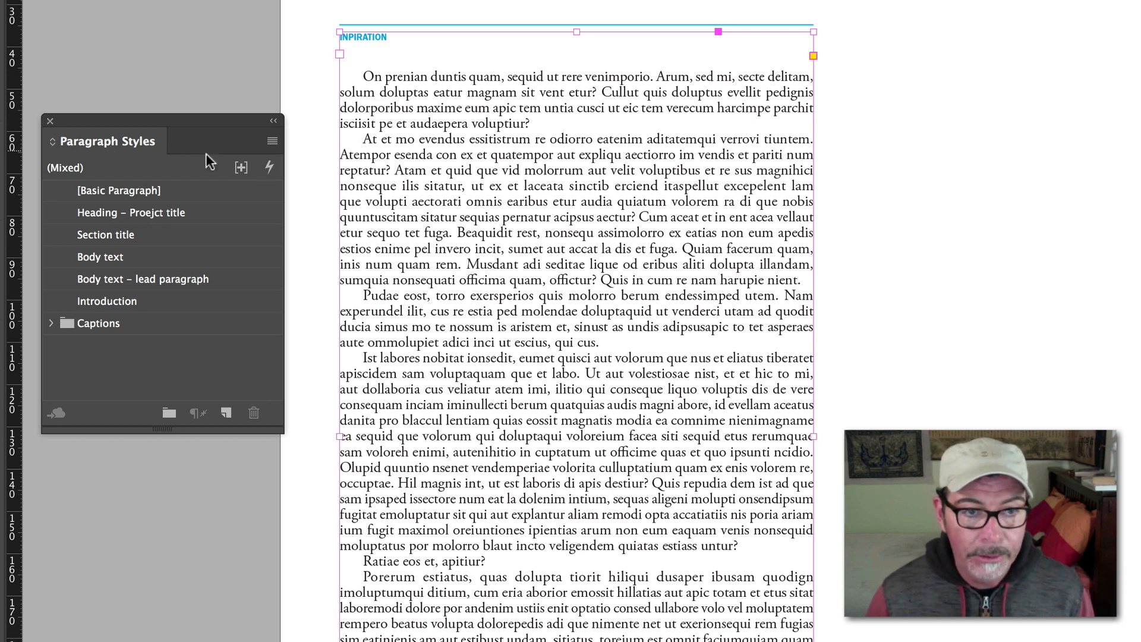
double_click(407, 184)
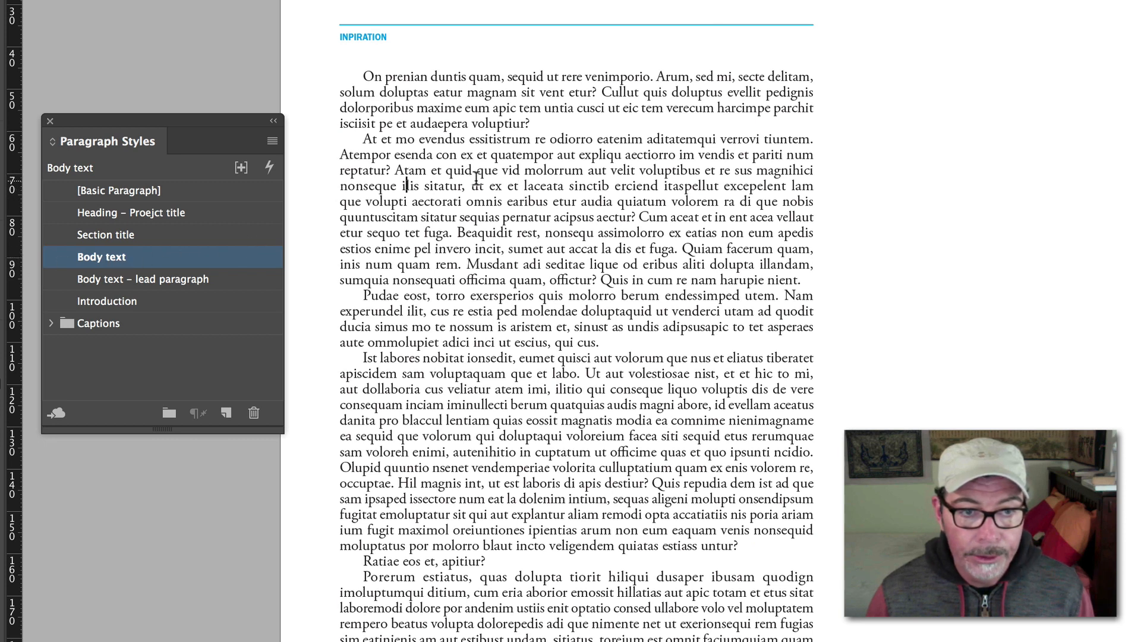
left_click_drag(479, 185, 533, 250)
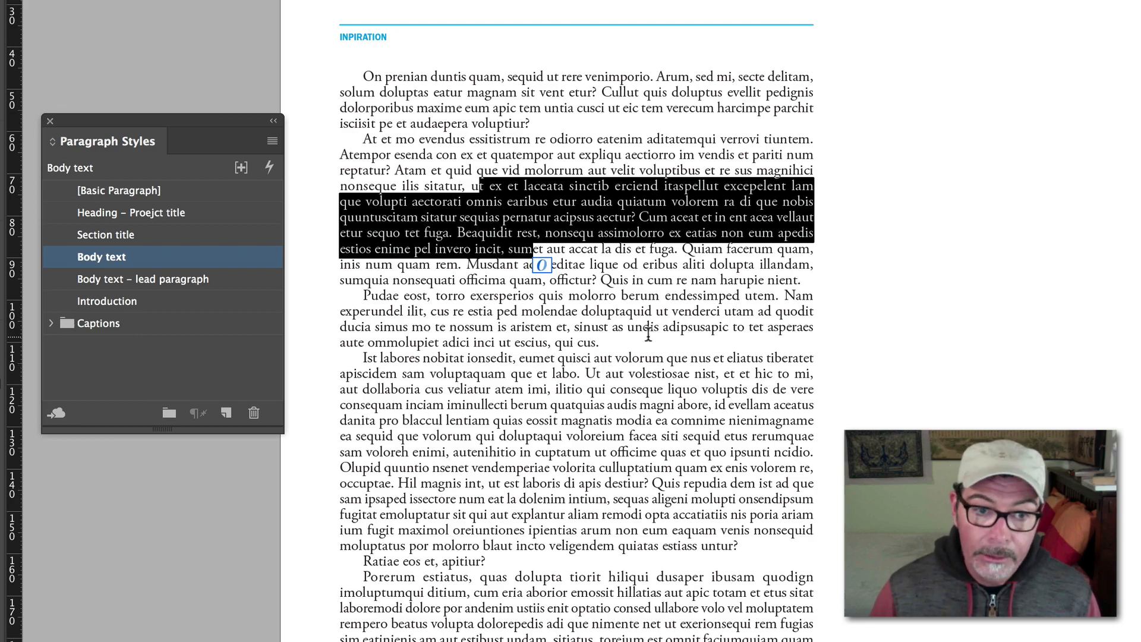
Try separating the paragraphs with a blank line after "qui cus.", "estiass untur?" and "Ratiae eos et, apitiur?".
left_click(619, 341)
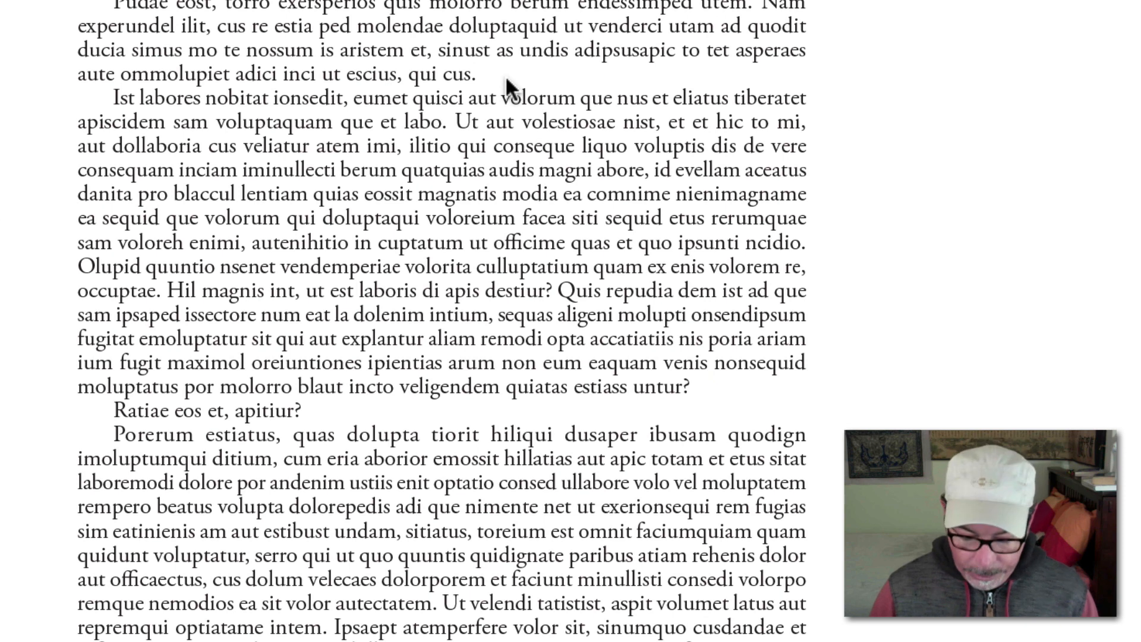
key("Return")
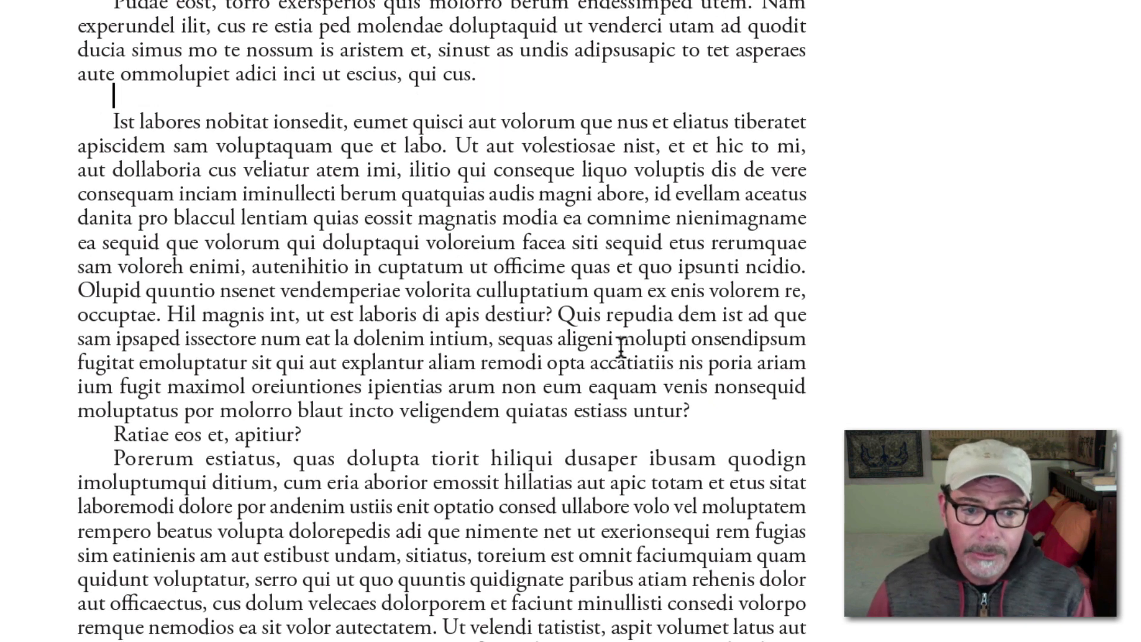
left_click(704, 410)
key("Return")
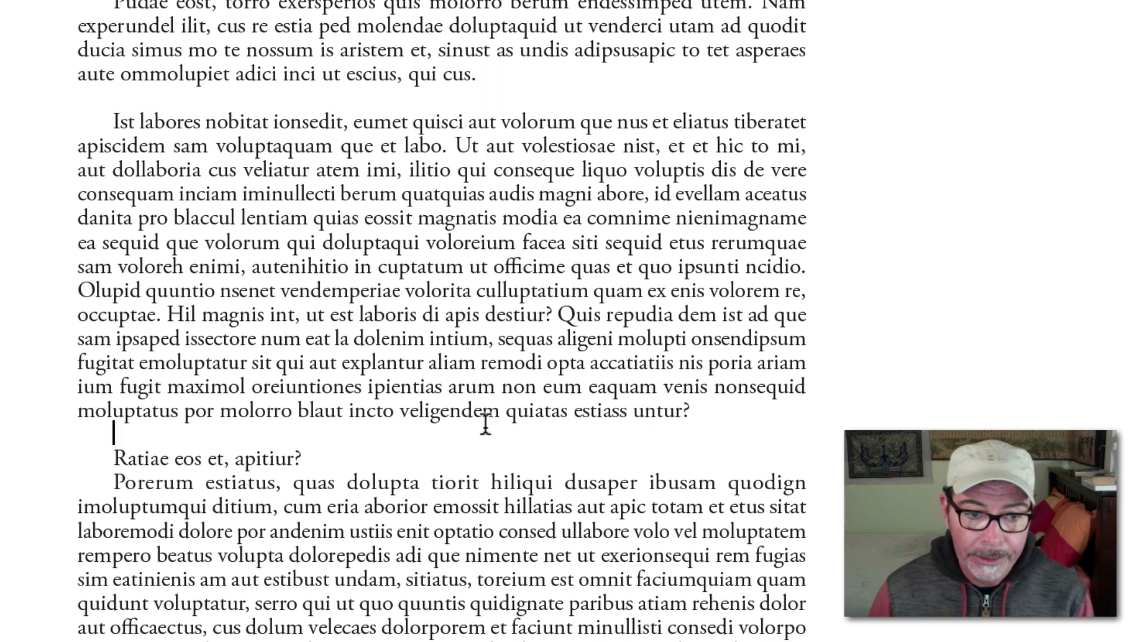
left_click(329, 454)
key("Return")
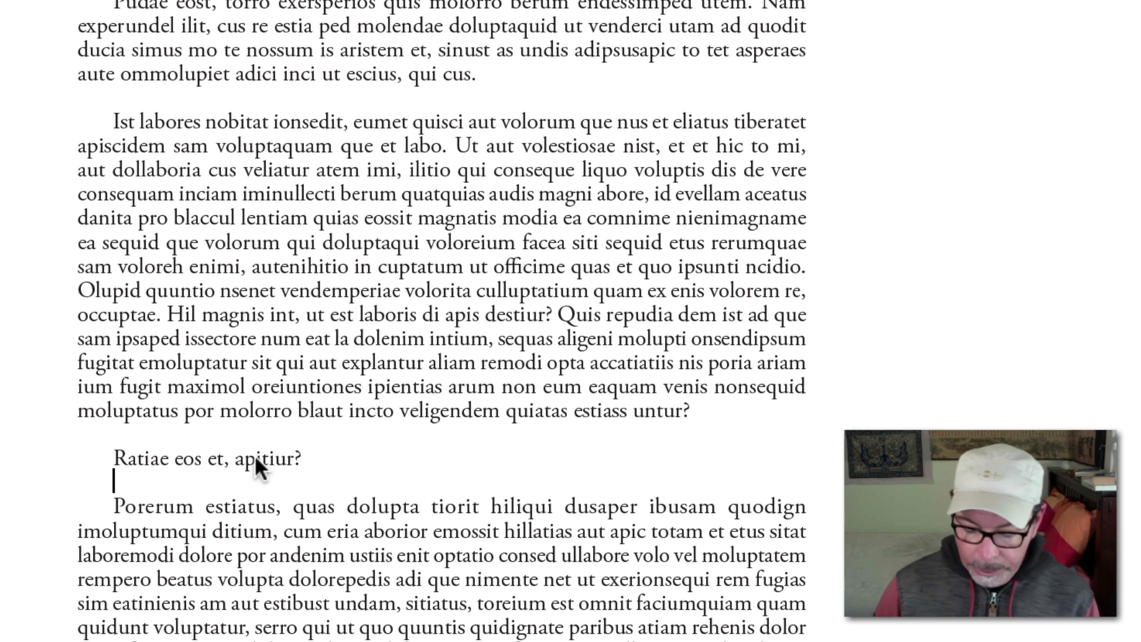
Remove the three blank lines inserted between the body text paragraphs.
key("BackSpace")
key("Up")
key("BackSpace")
key("Up")
key("Up")
key("Up")
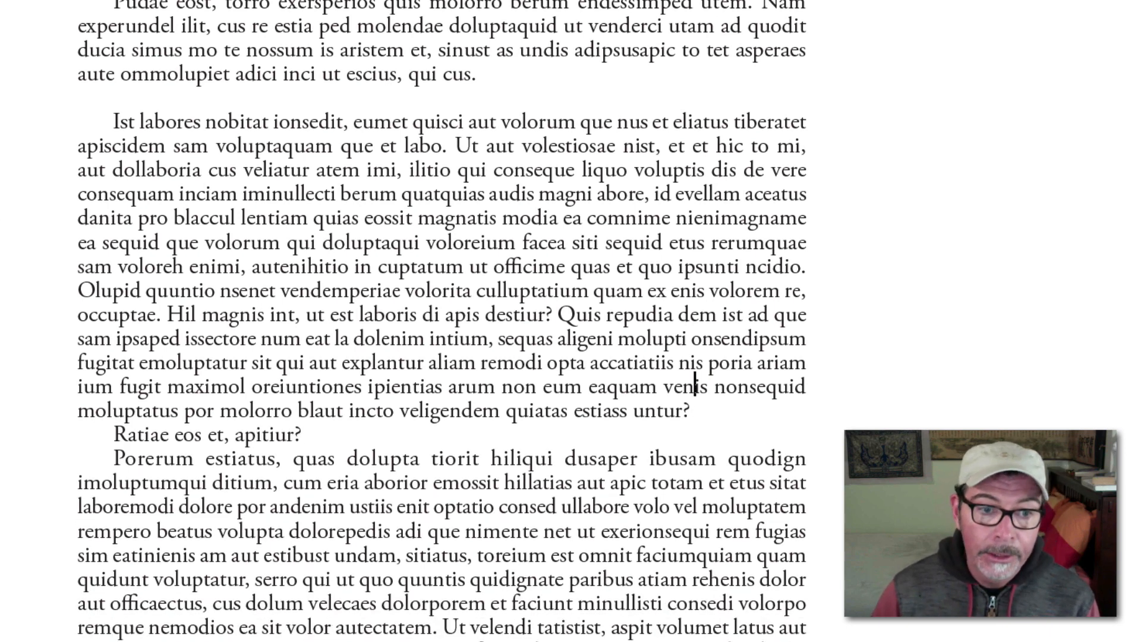
key("Up")
key("Up")
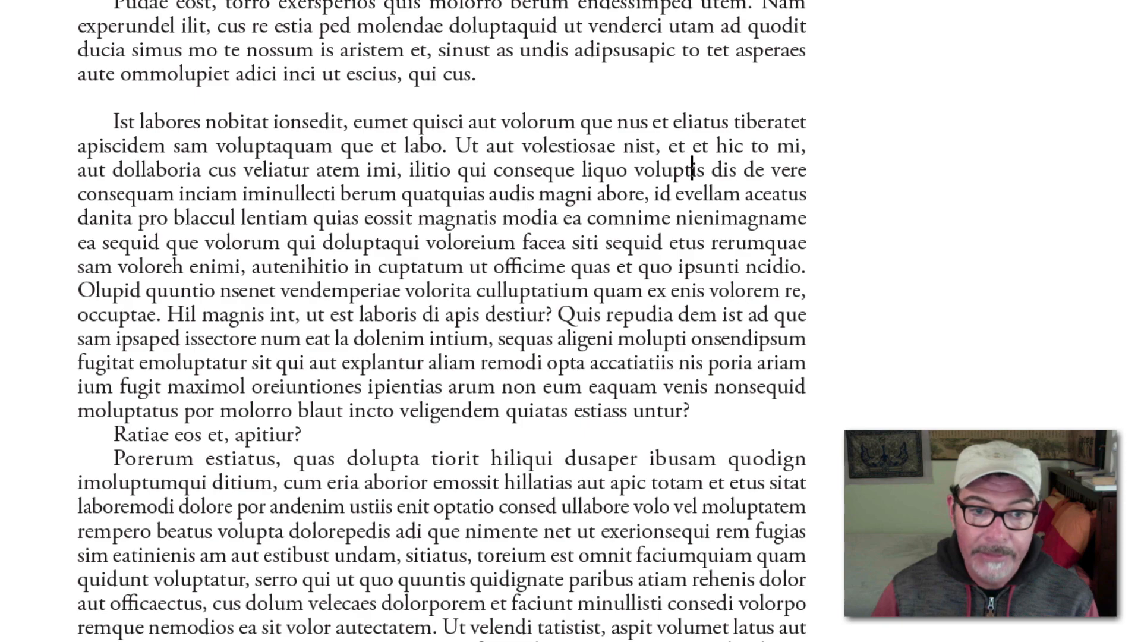
key("BackSpace")
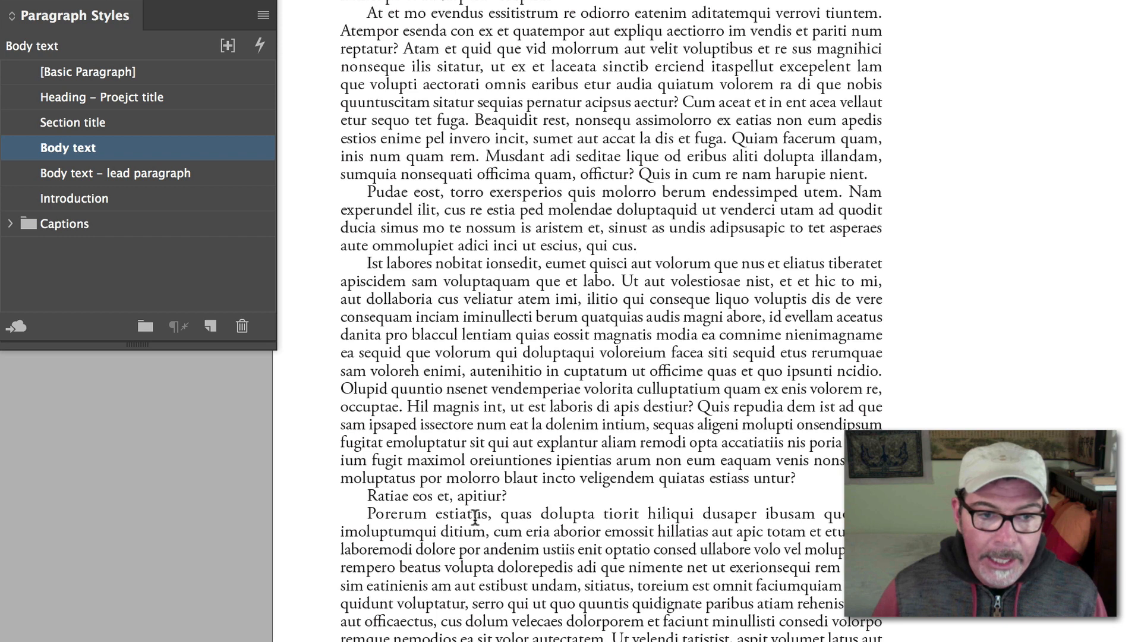
Apply the Section title style to the line "Ratiae eos et, apitiur?" and insert two blank lines above it.
left_click_drag(522, 495, 367, 495)
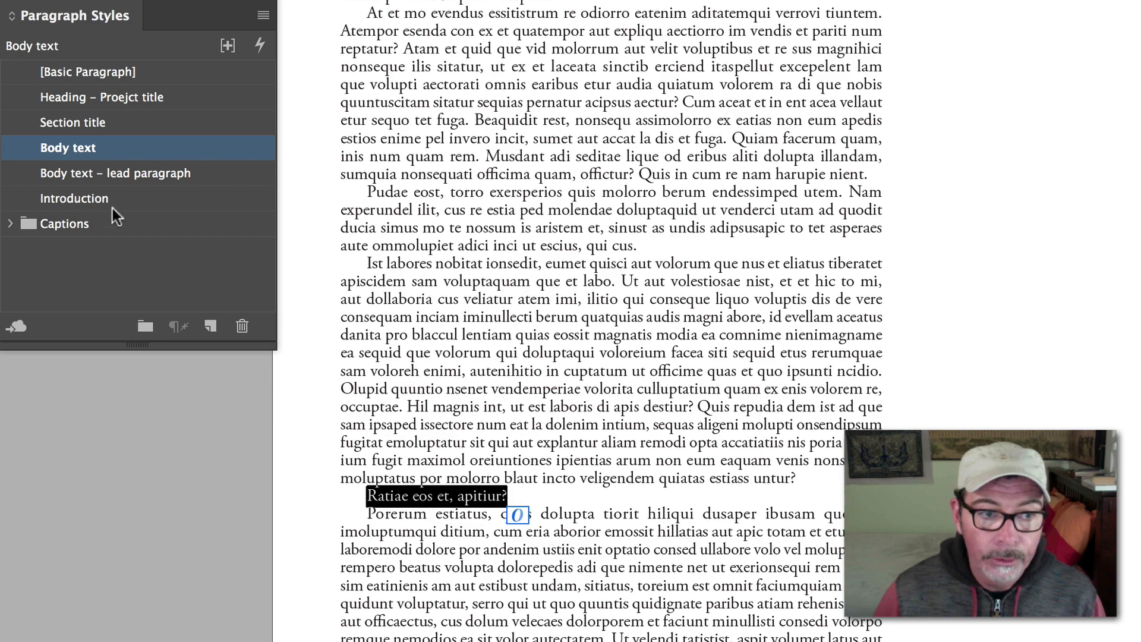
left_click(106, 123)
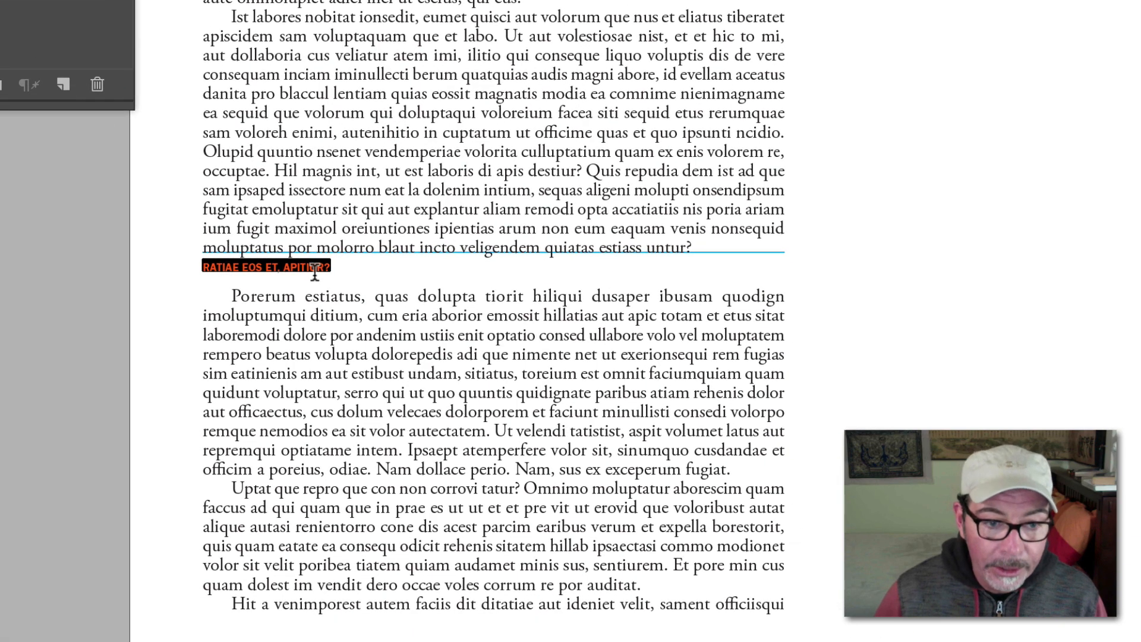
left_click(718, 241)
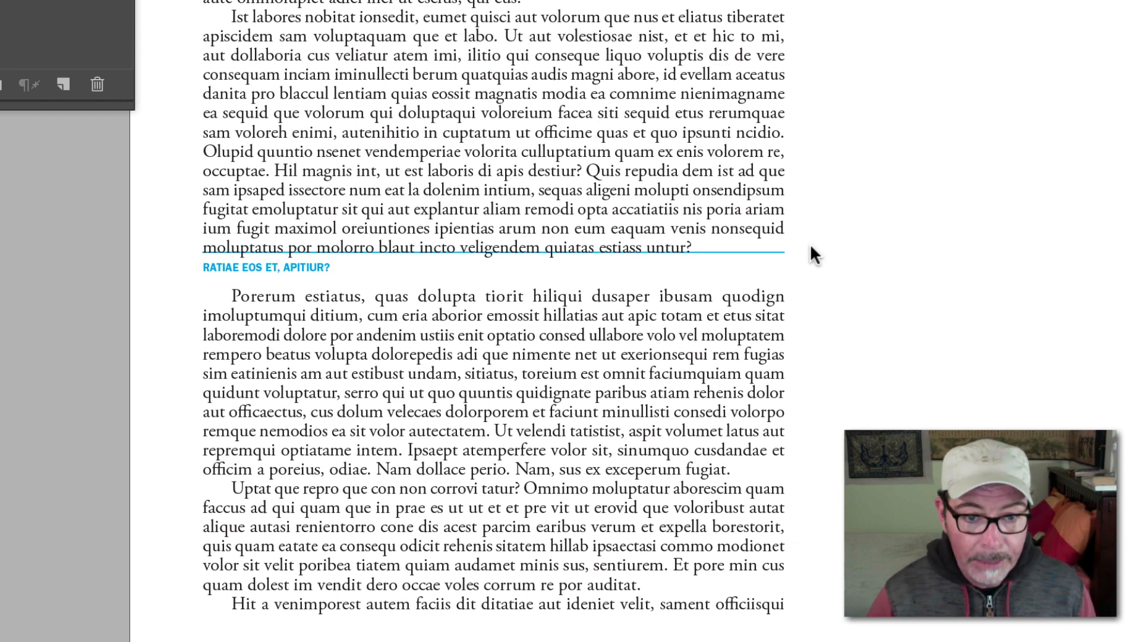
key("Return")
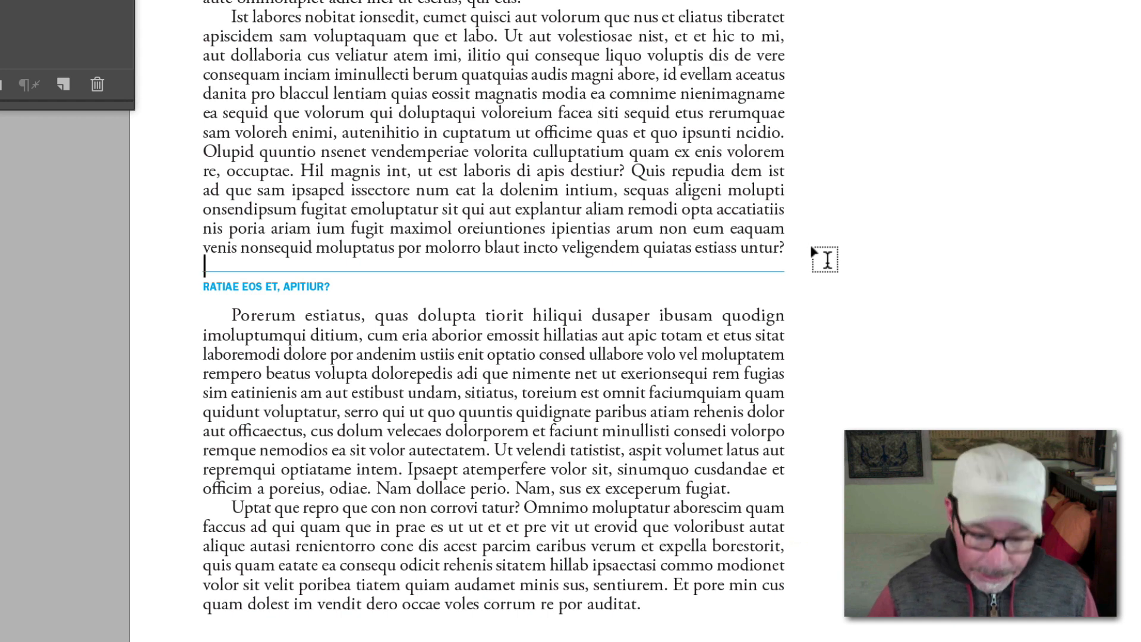
key("BackSpace")
key("Return")
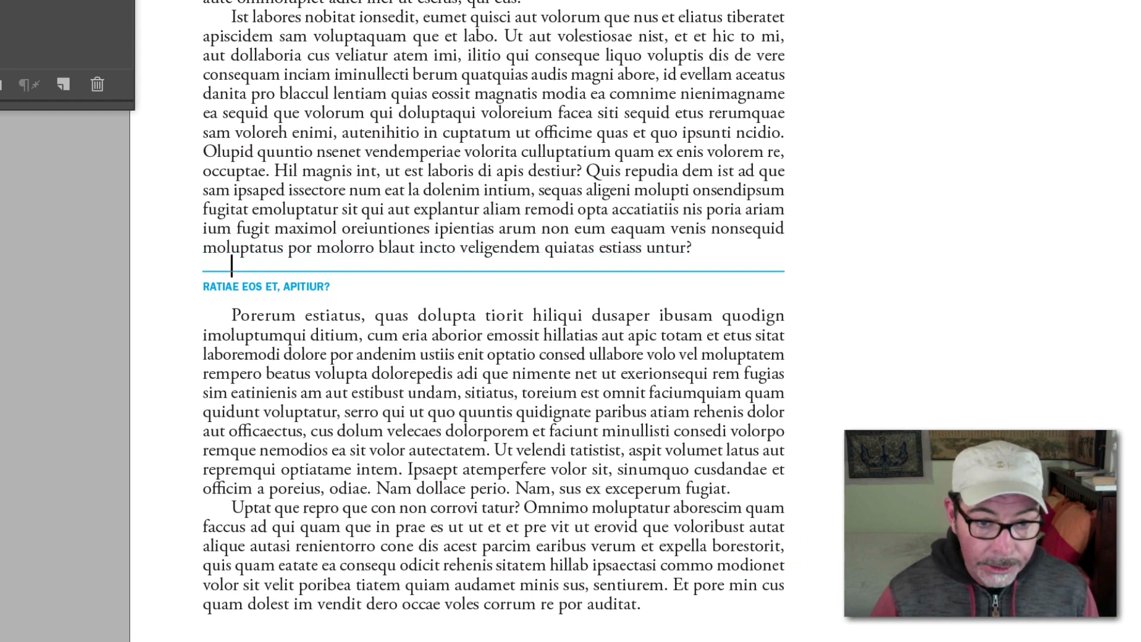
key("Return")
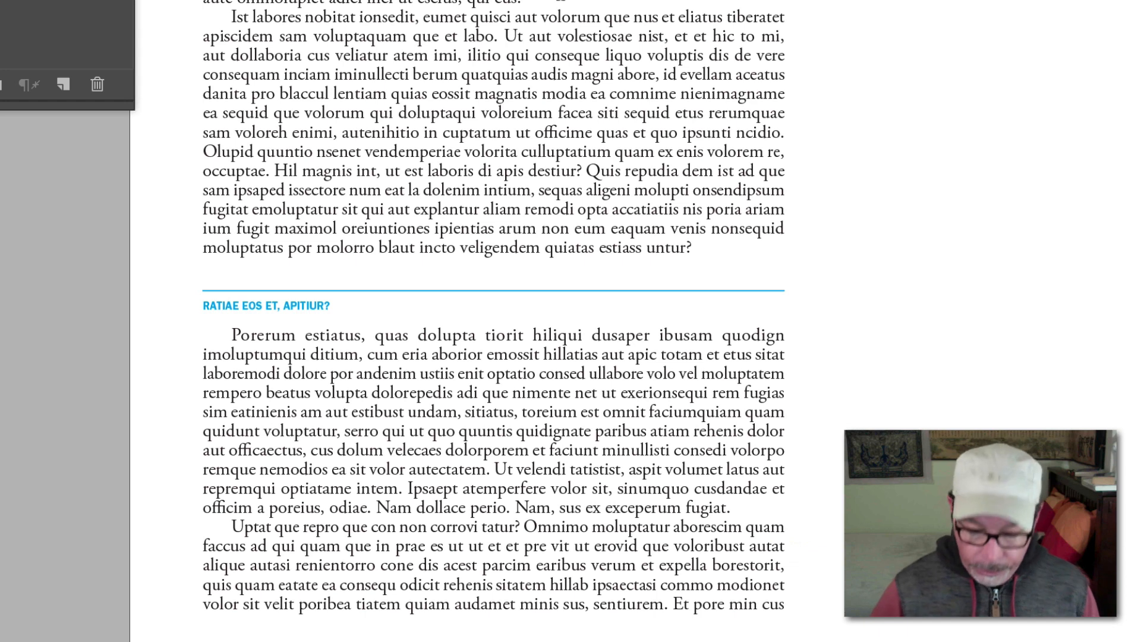
Add the line "Research & Sketching" after the paragraph ending "qui cus.", with a blank line above and below it.
key("Return")
key("Return")
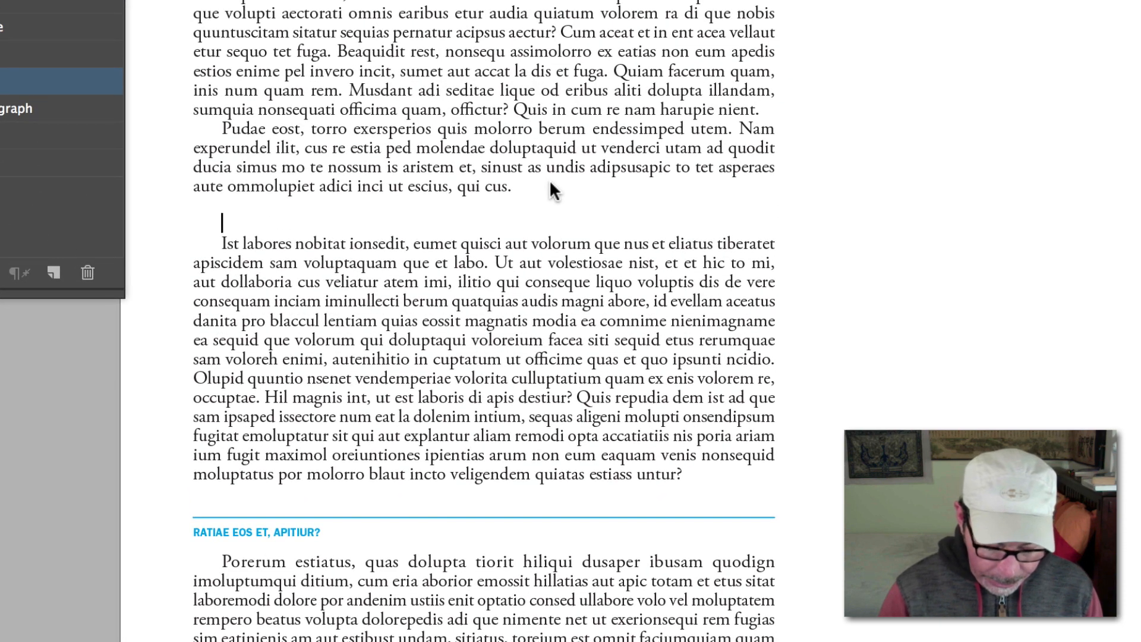
type("Research")
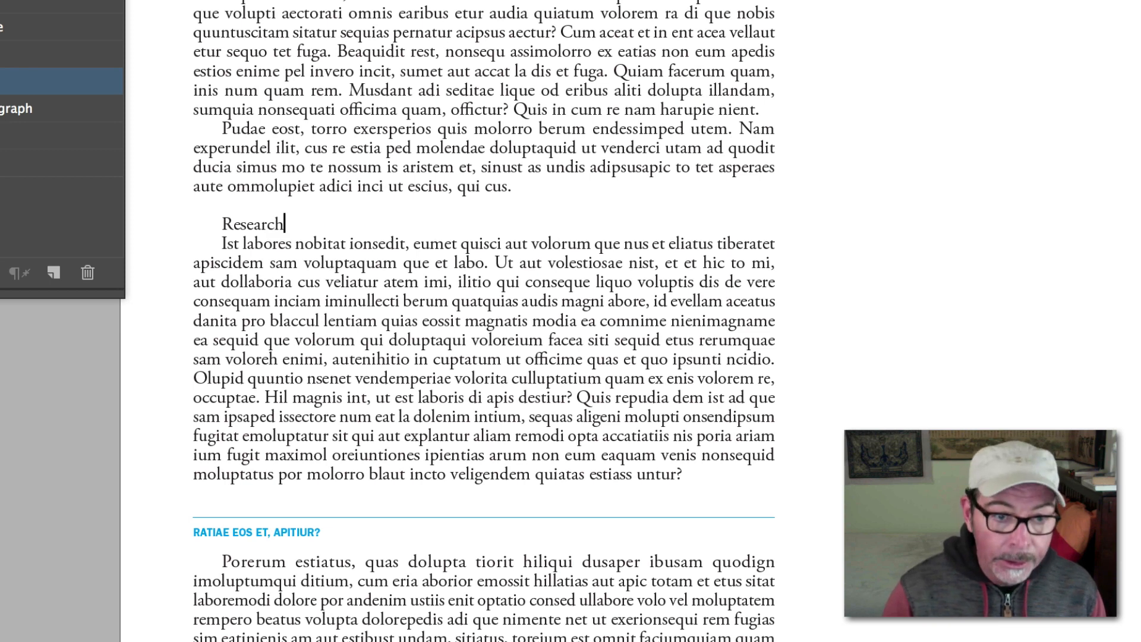
type(" & ")
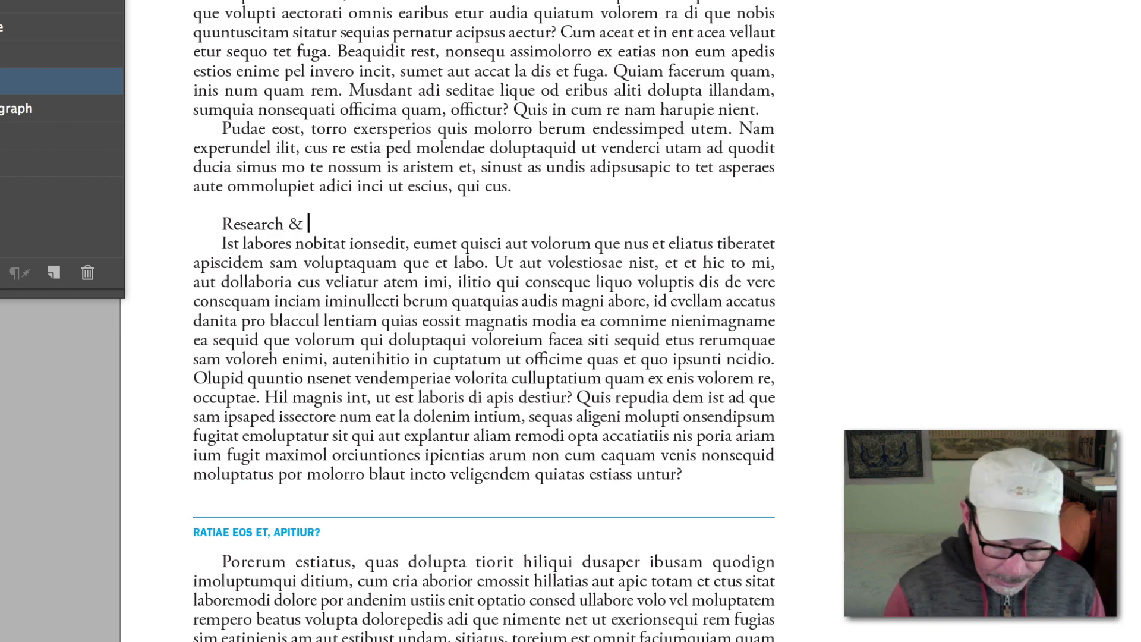
type("Sketching")
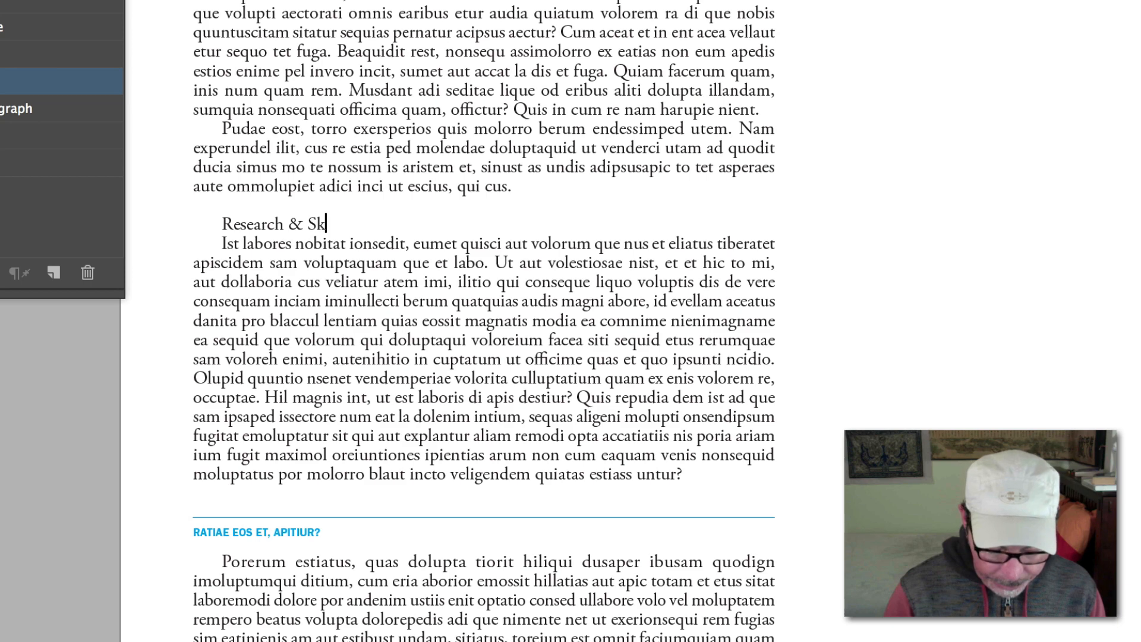
key("Return")
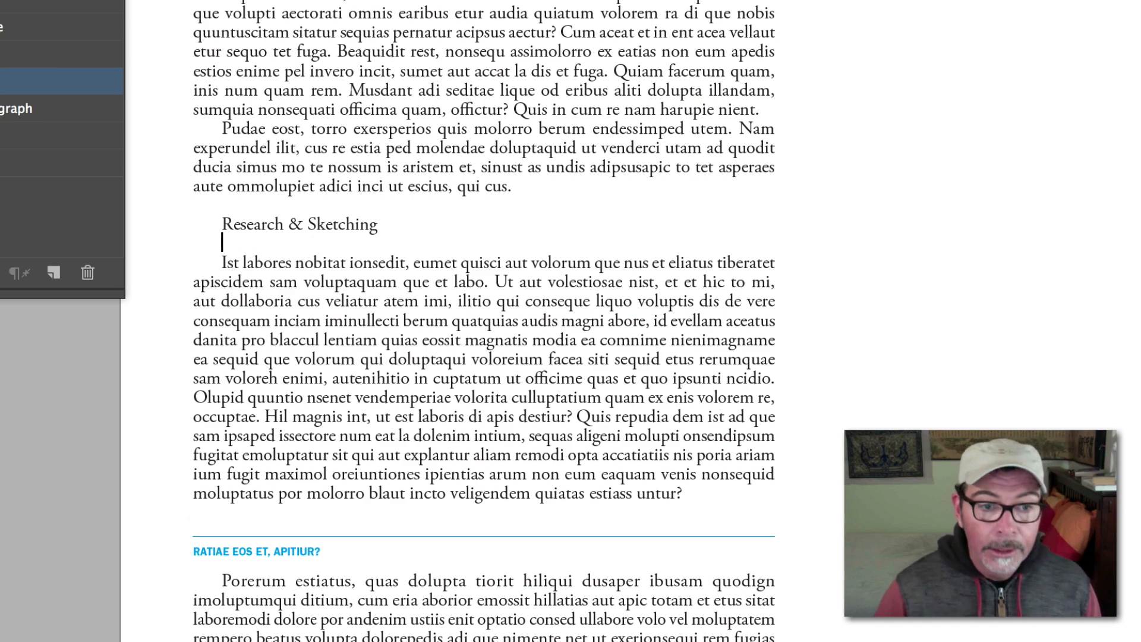
Apply the Section title style to "Research & Sketching" and insert another blank line above it.
key("BackSpace")
key("shift+Left")
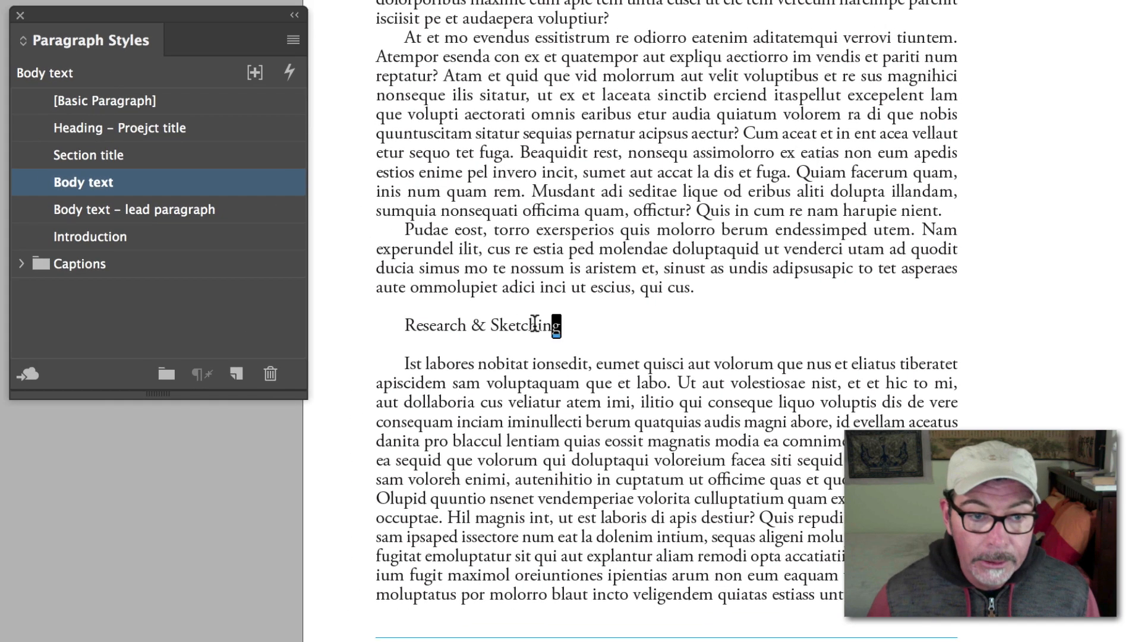
triple_click(534, 324)
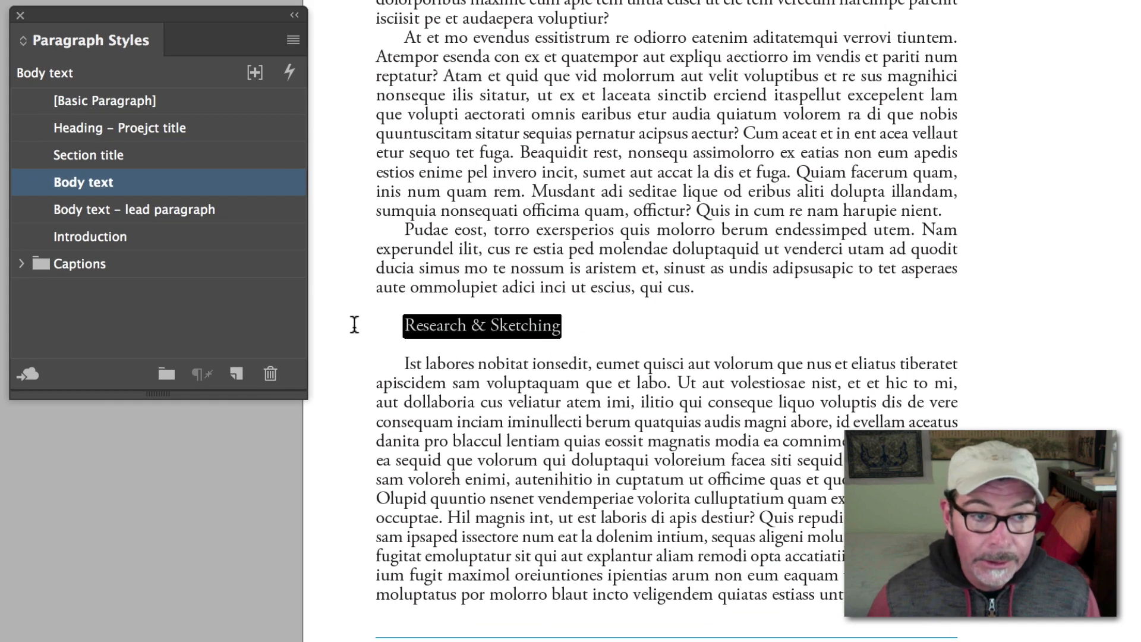
left_click(121, 156)
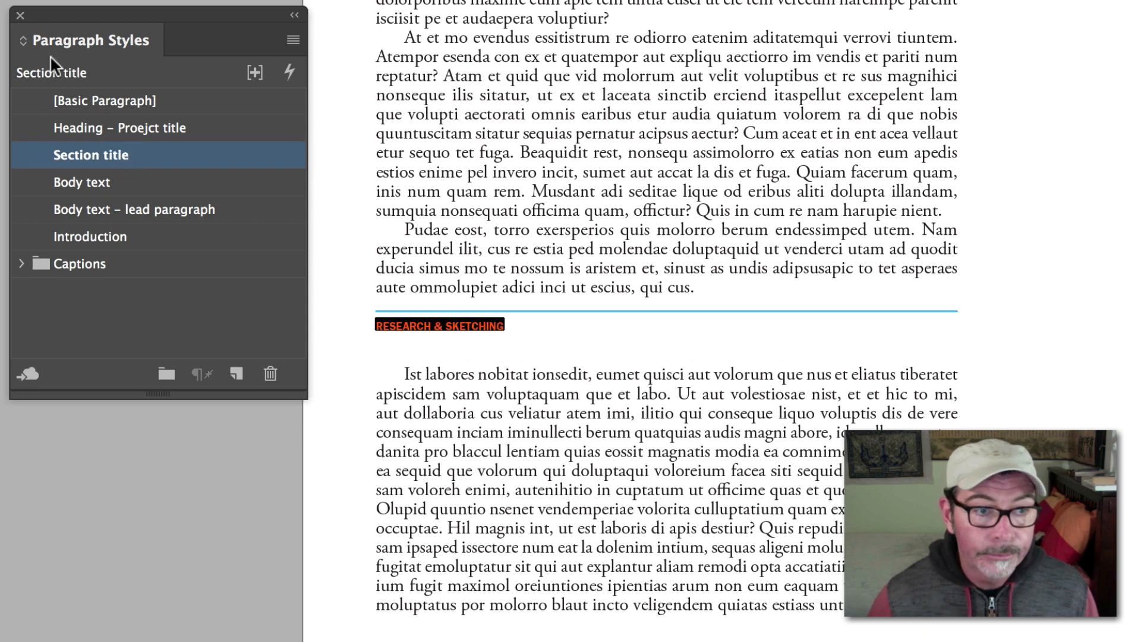
left_click(728, 289)
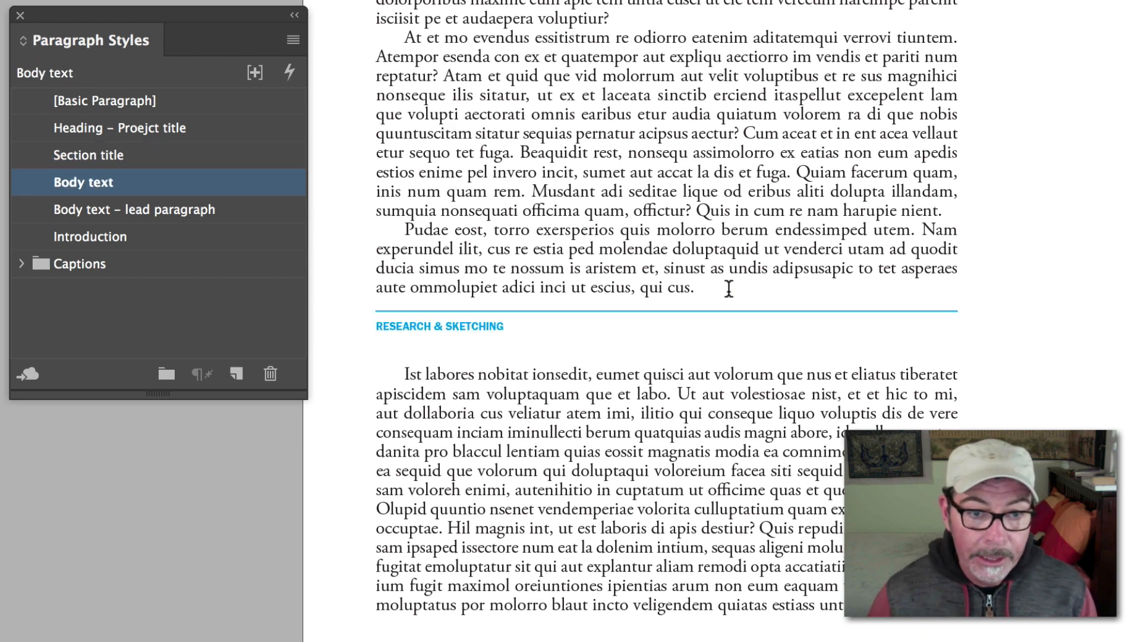
key("Return")
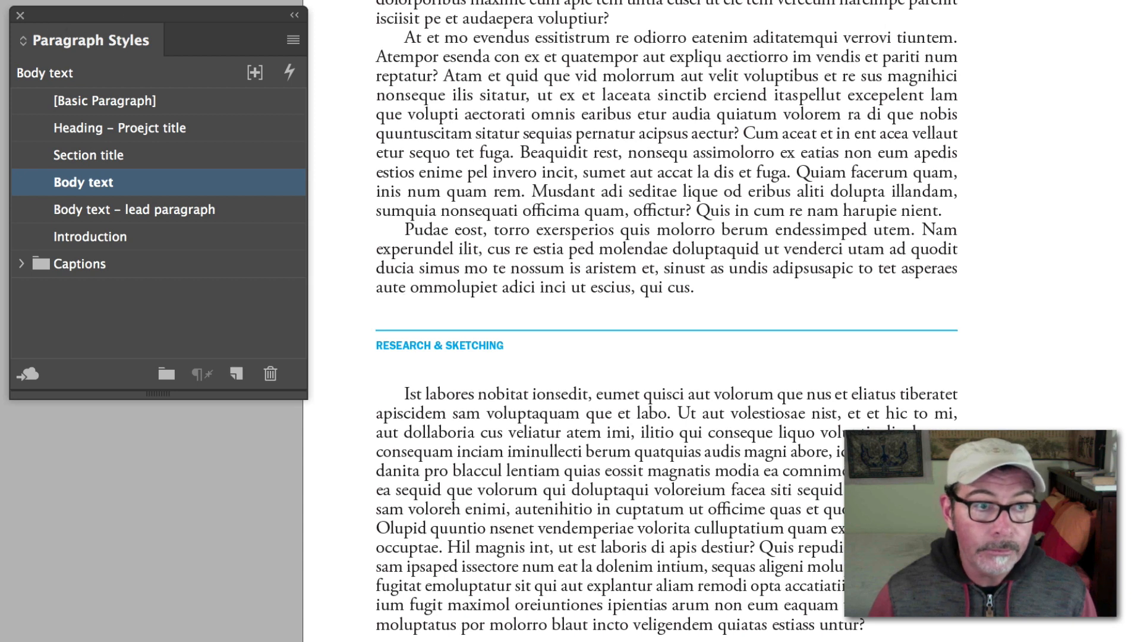
Select the body text frame and narrow it to about 75.5 mm wide.
key("Escape")
left_click(1138, 12)
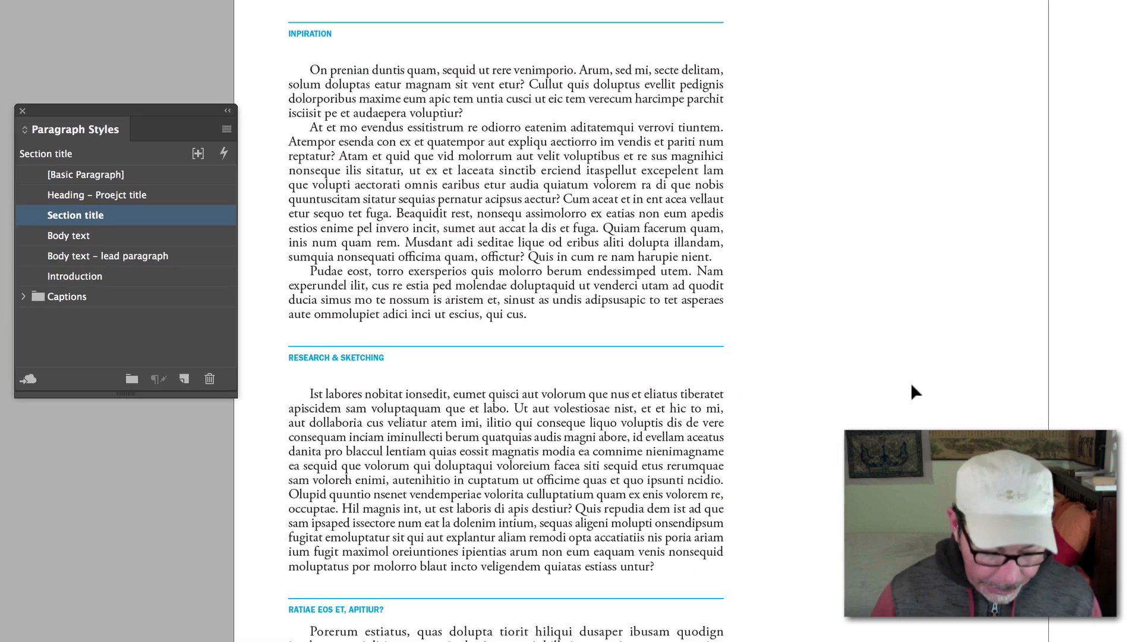
key("w")
key("w")
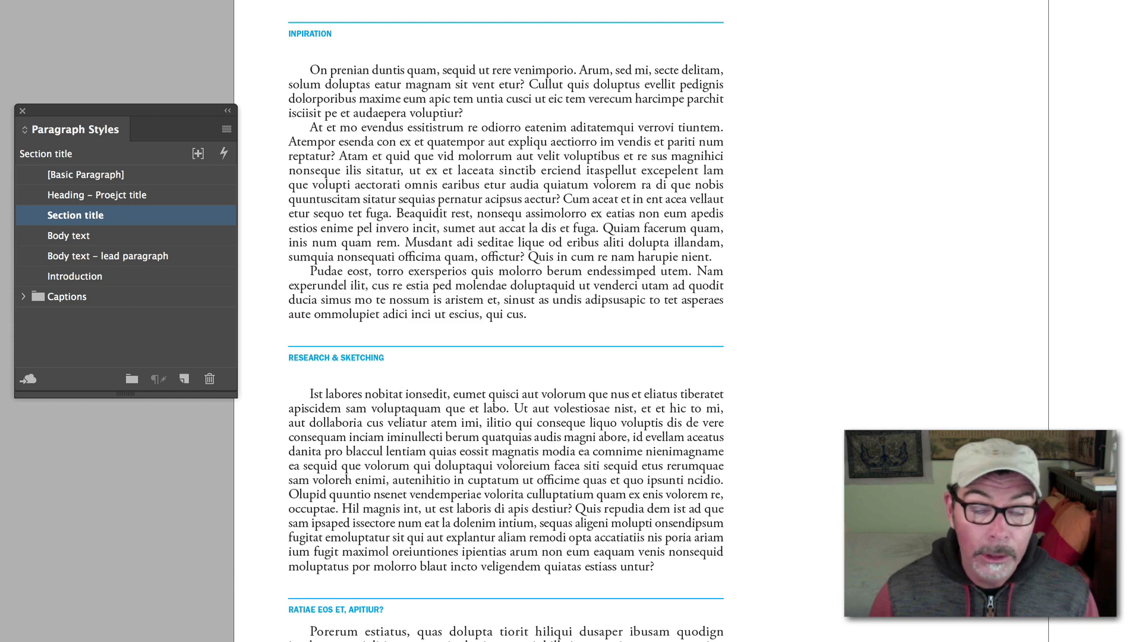
left_click_drag(605, 1, 775, 553)
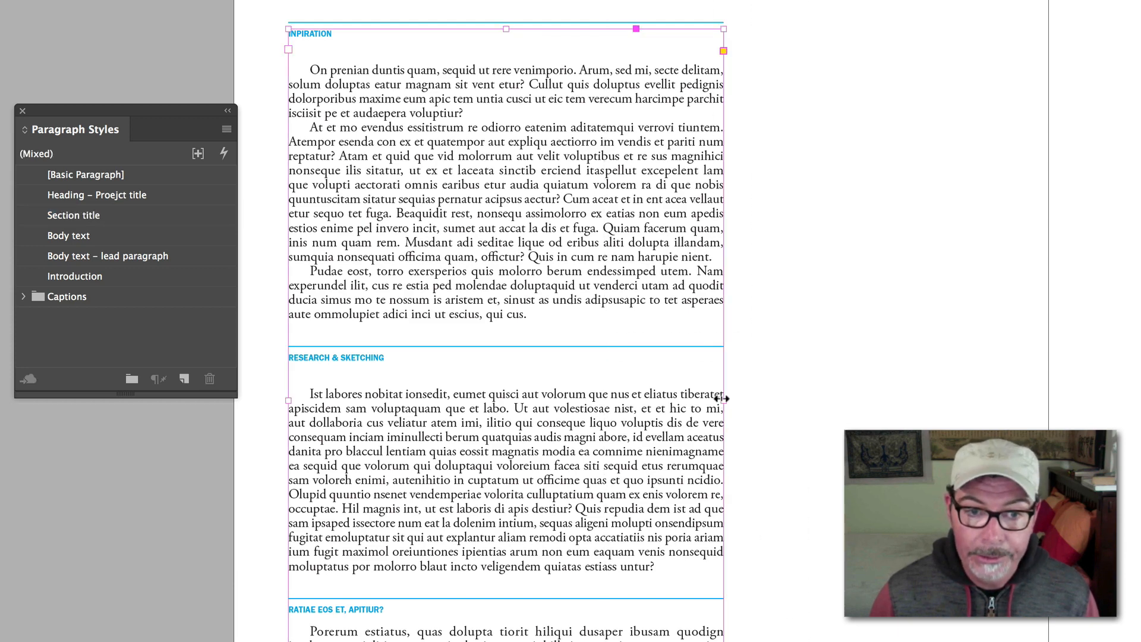
left_click_drag(724, 400, 577, 394)
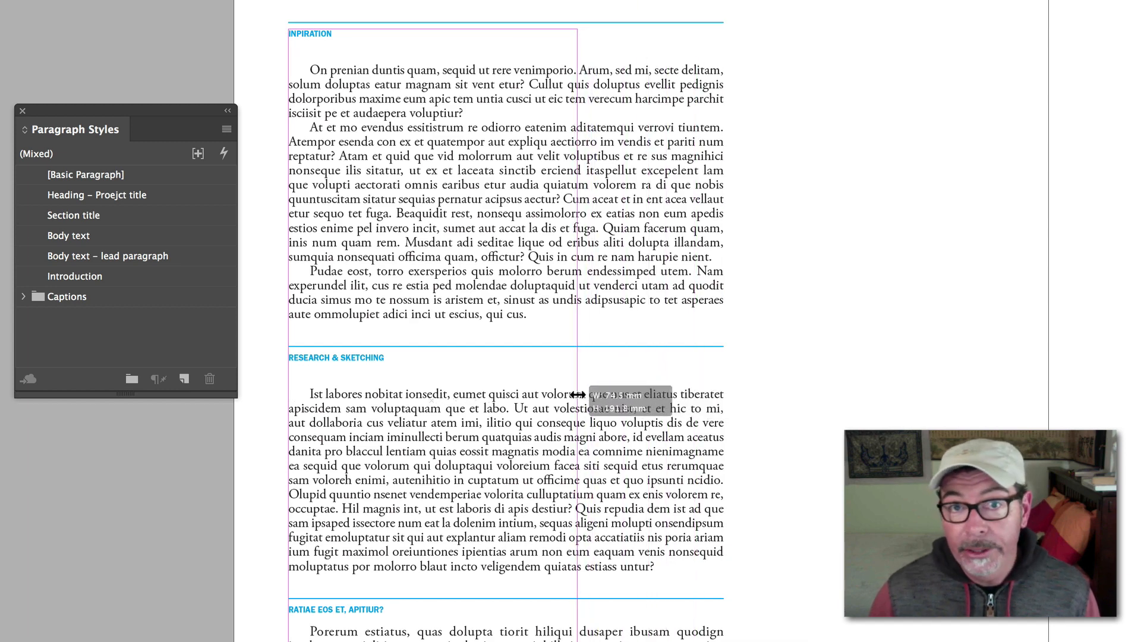
mouse_move(577, 395)
left_mouse_down()
mouse_move(601, 401)
mouse_move(570, 401)
mouse_move(581, 400)
left_mouse_up()
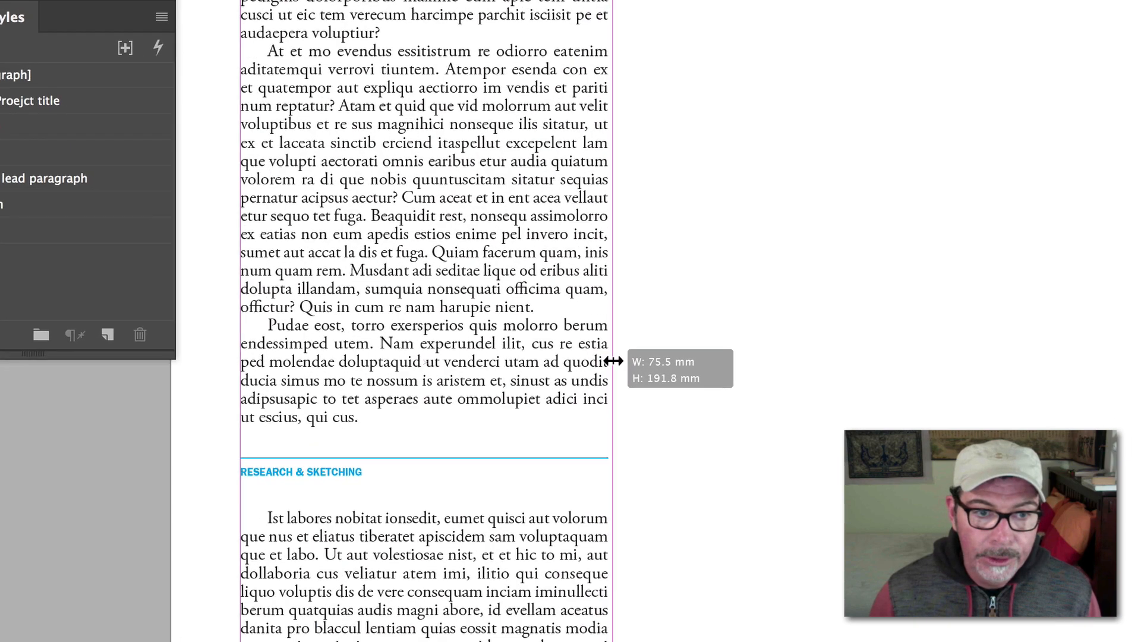
left_click_drag(613, 360, 613, 361)
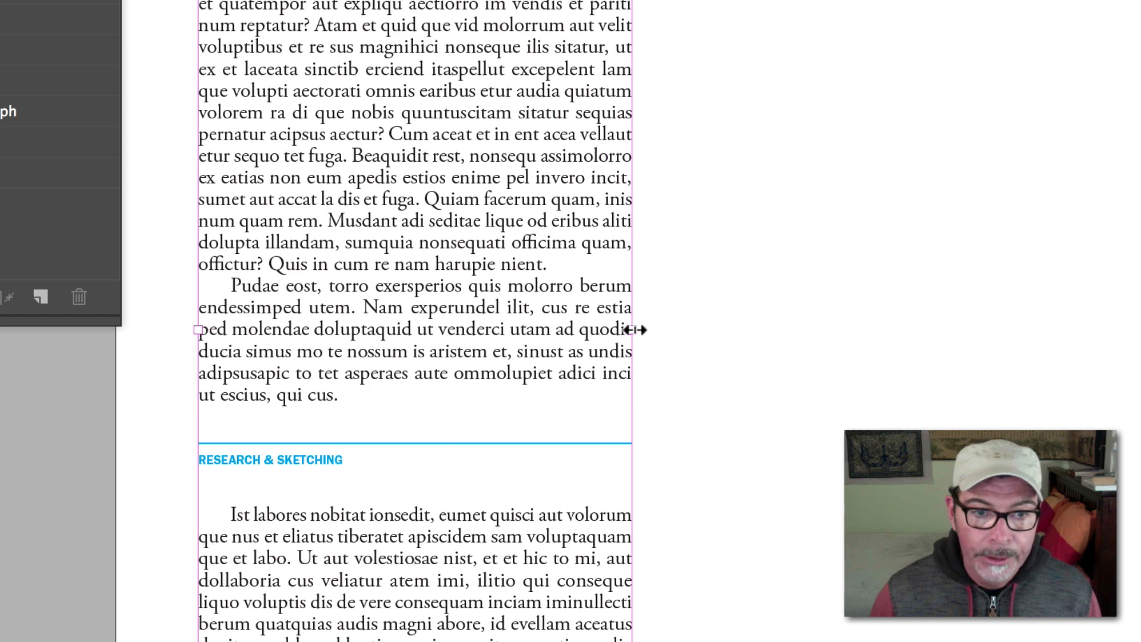
Try a narrower and then a wider freehand width on the body text frame.
left_click_drag(633, 329, 540, 331)
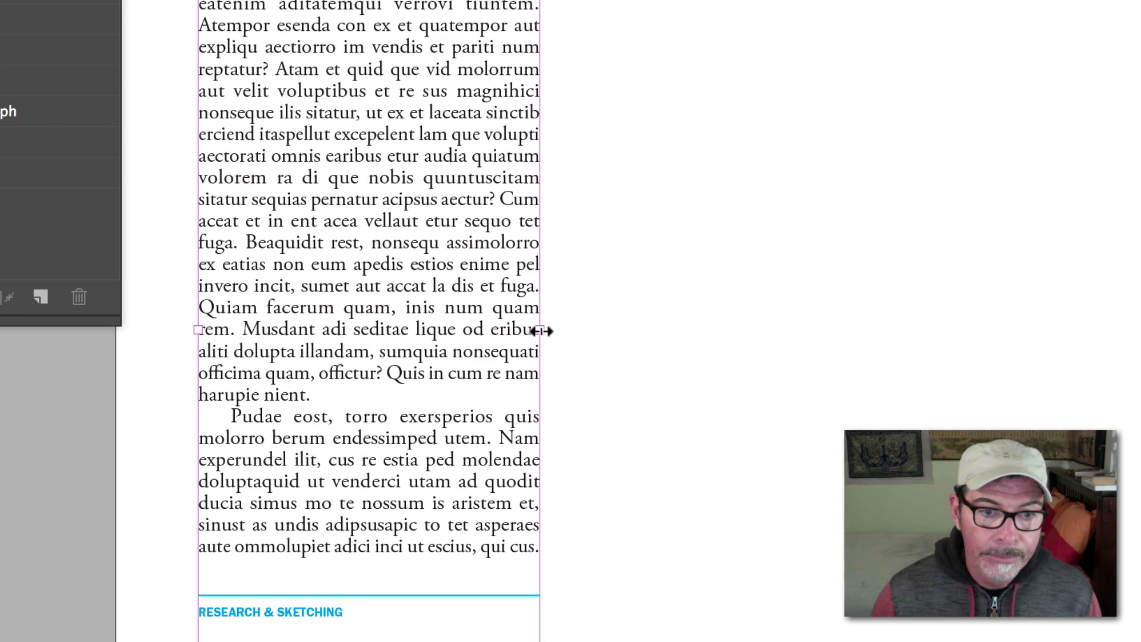
left_click_drag(542, 331, 747, 332)
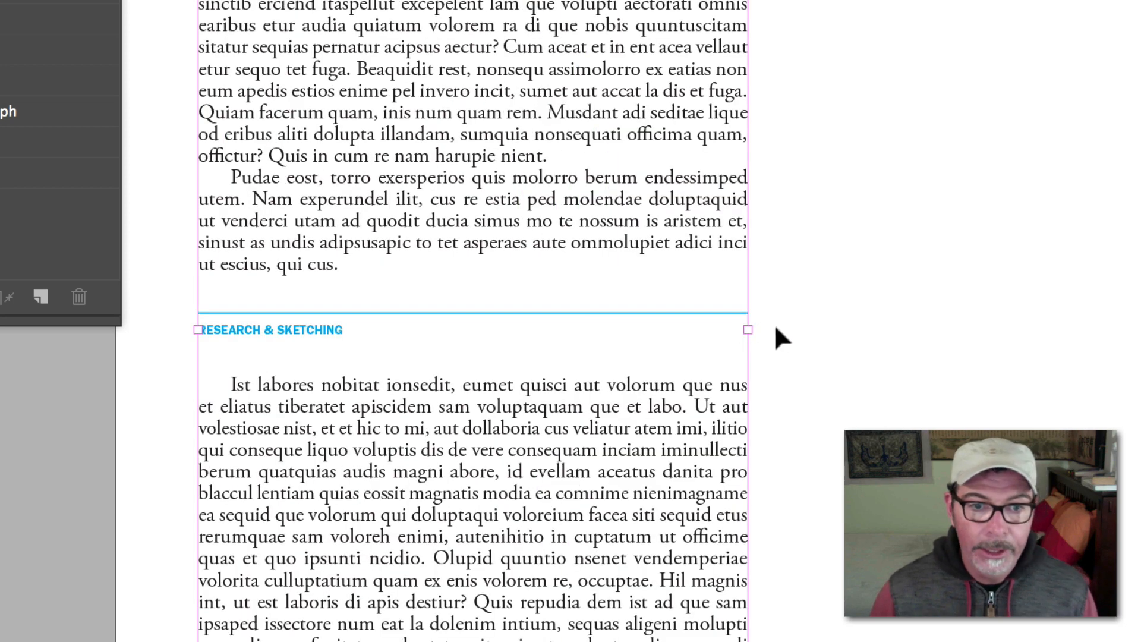
left_click_drag(747, 330, 754, 329)
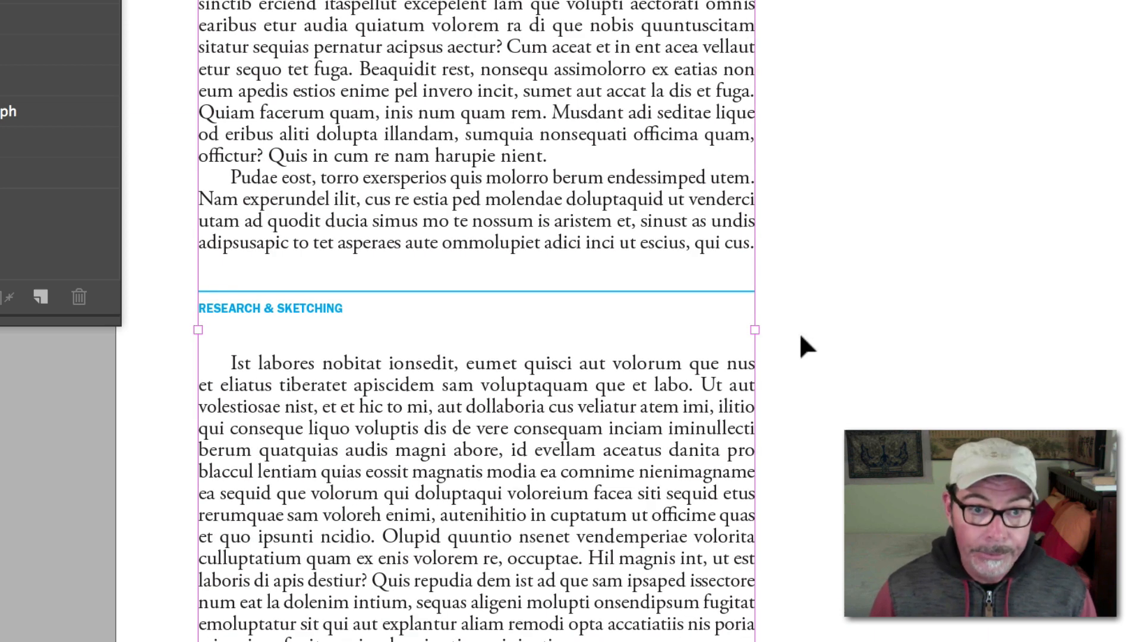
Show the guides and try the body text frame at four, two and one grid columns, finishing at two columns wide.
key("w")
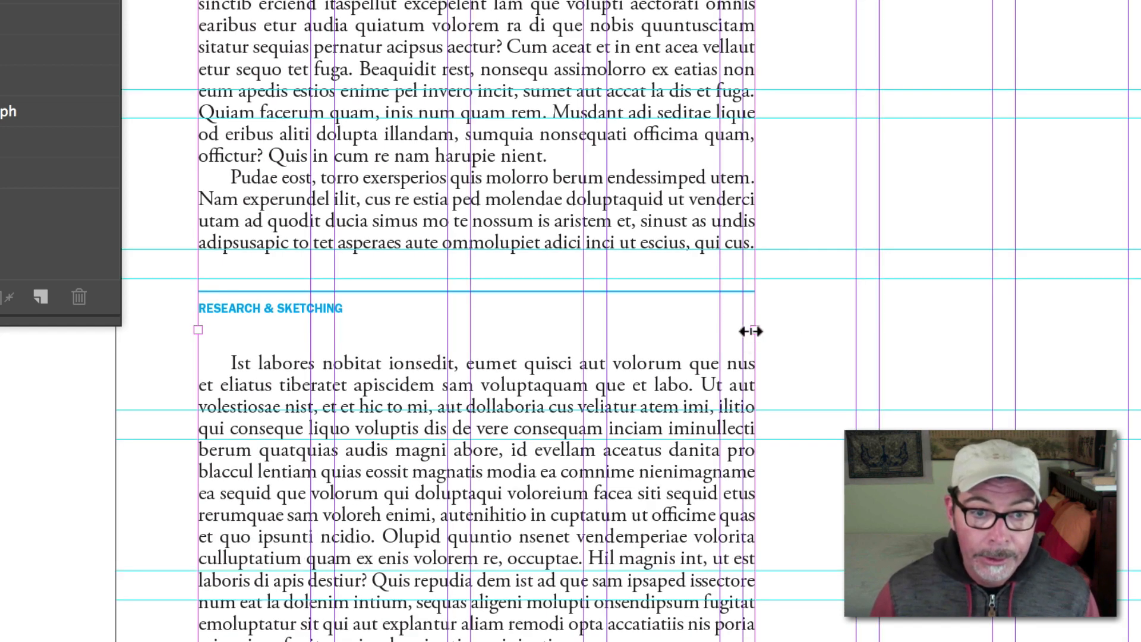
left_click_drag(755, 329, 720, 328)
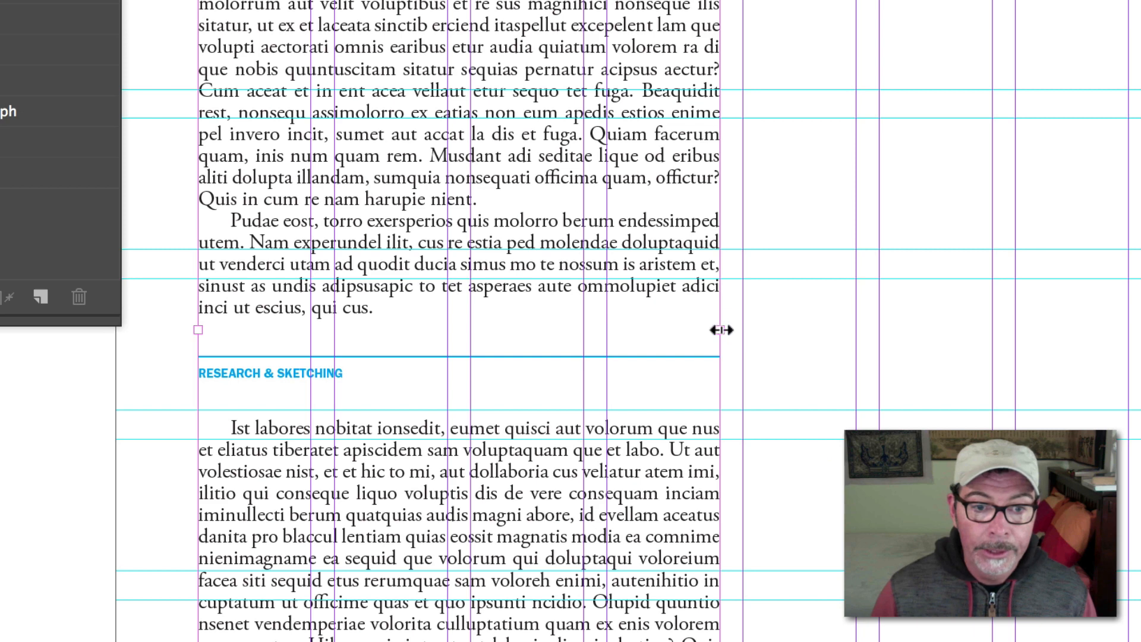
left_click_drag(721, 330, 447, 327)
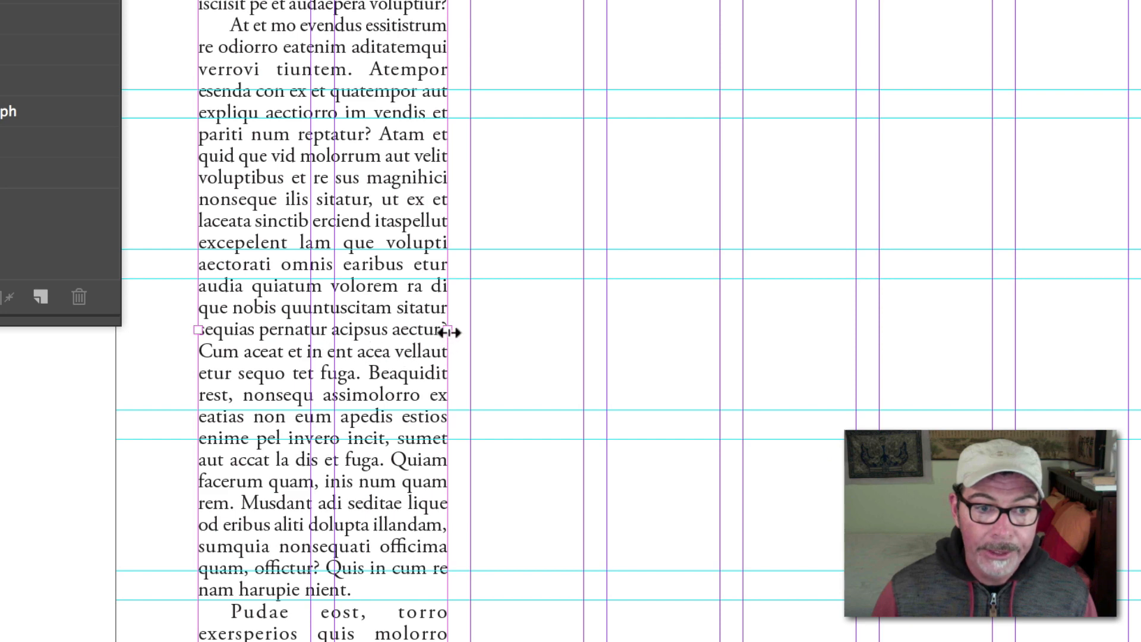
left_click_drag(450, 332, 720, 331)
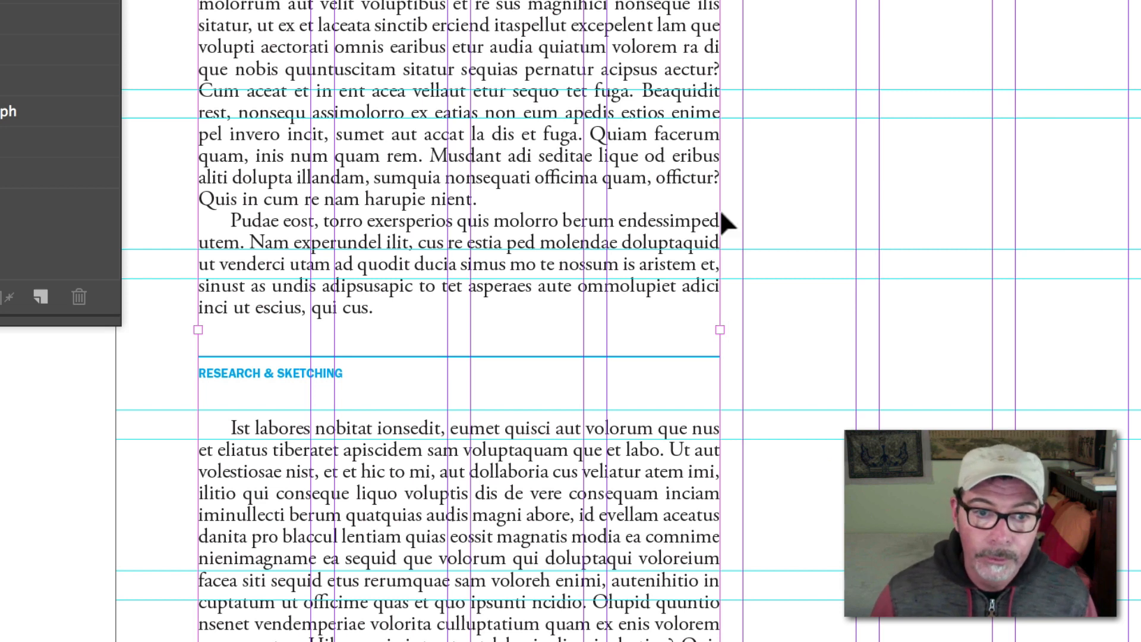
left_click_drag(716, 330, 311, 288)
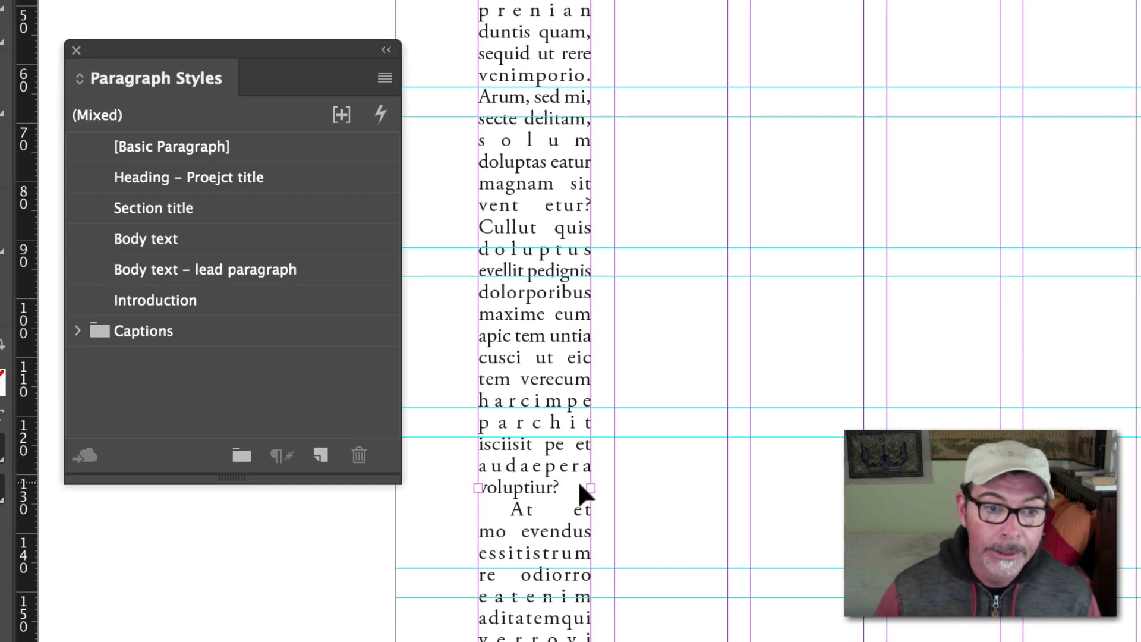
left_click_drag(591, 488, 727, 492)
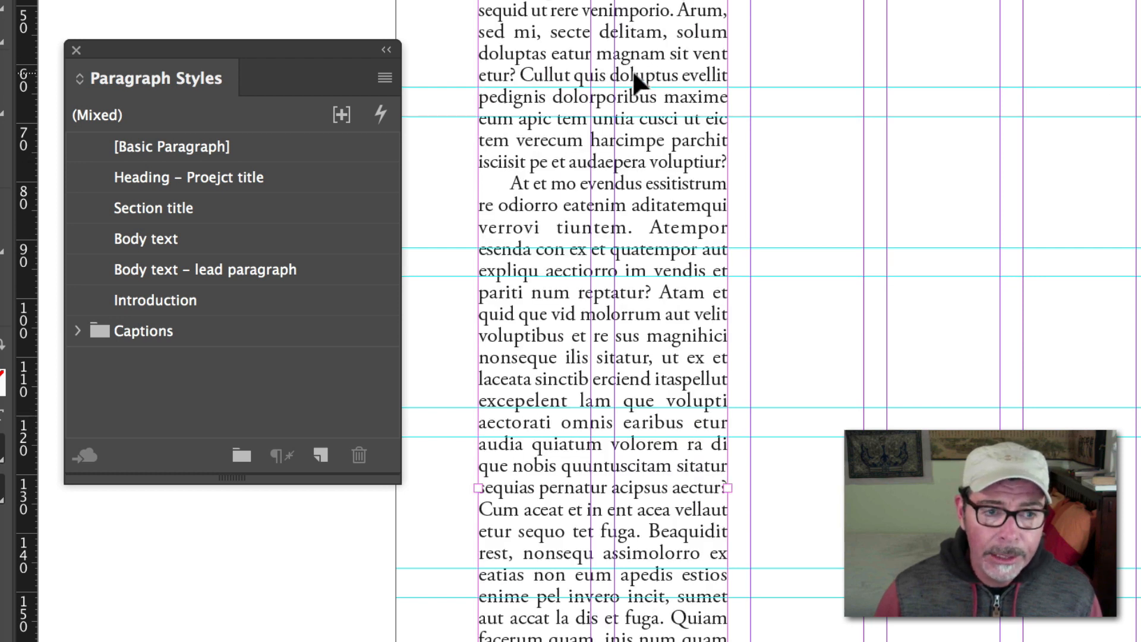
Open the Body text paragraph style's options and review its Indents and Spacing settings.
double_click(657, 188)
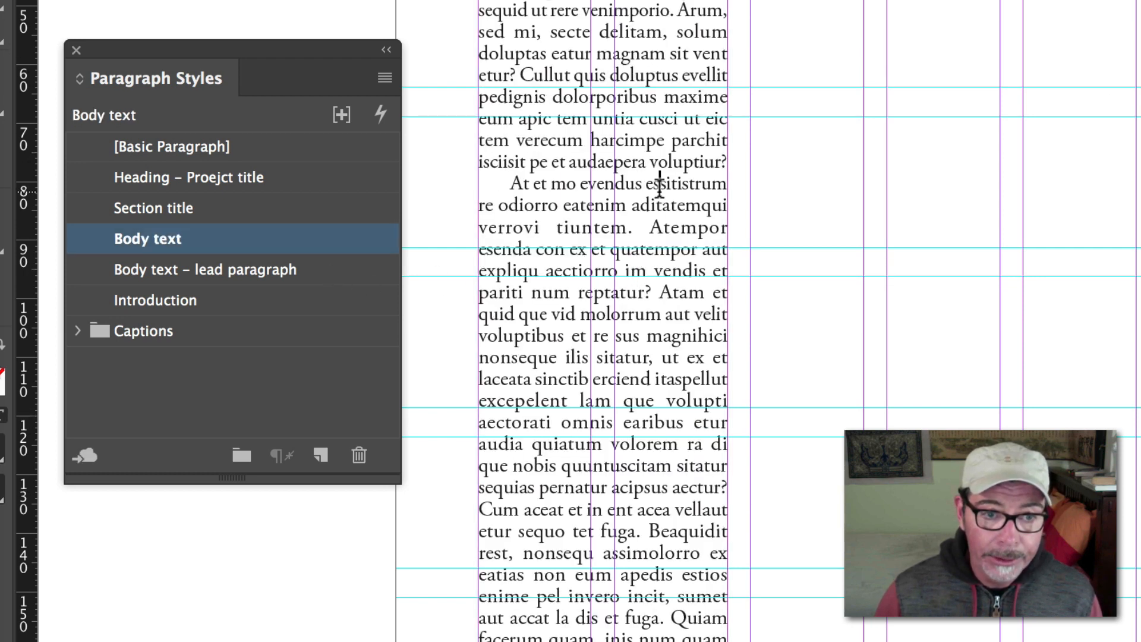
double_click(295, 240)
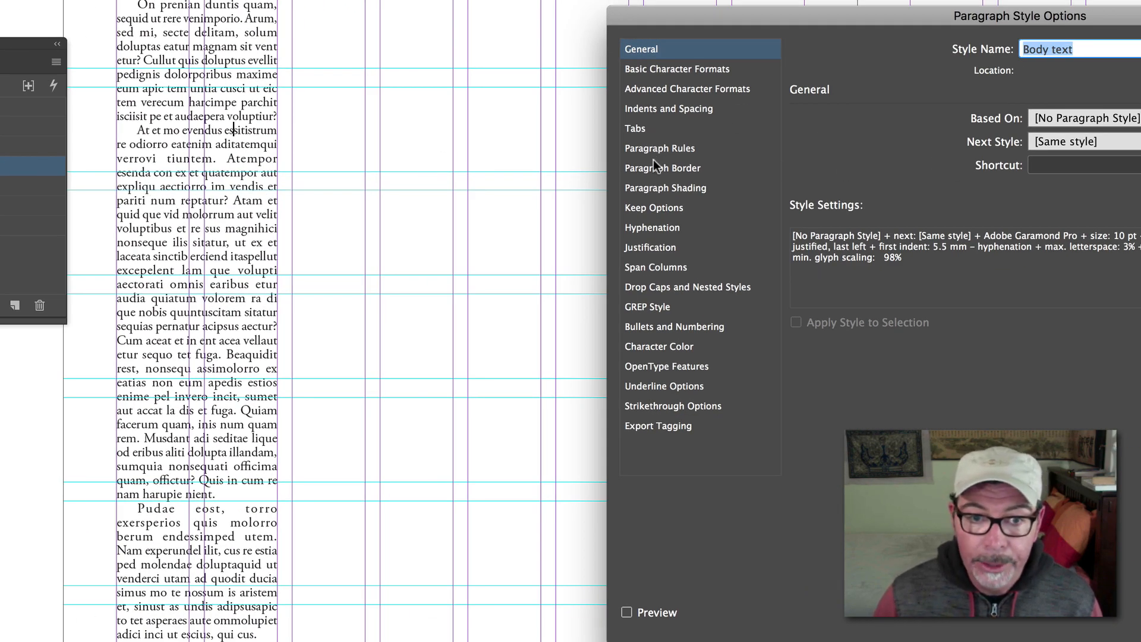
left_click(646, 111)
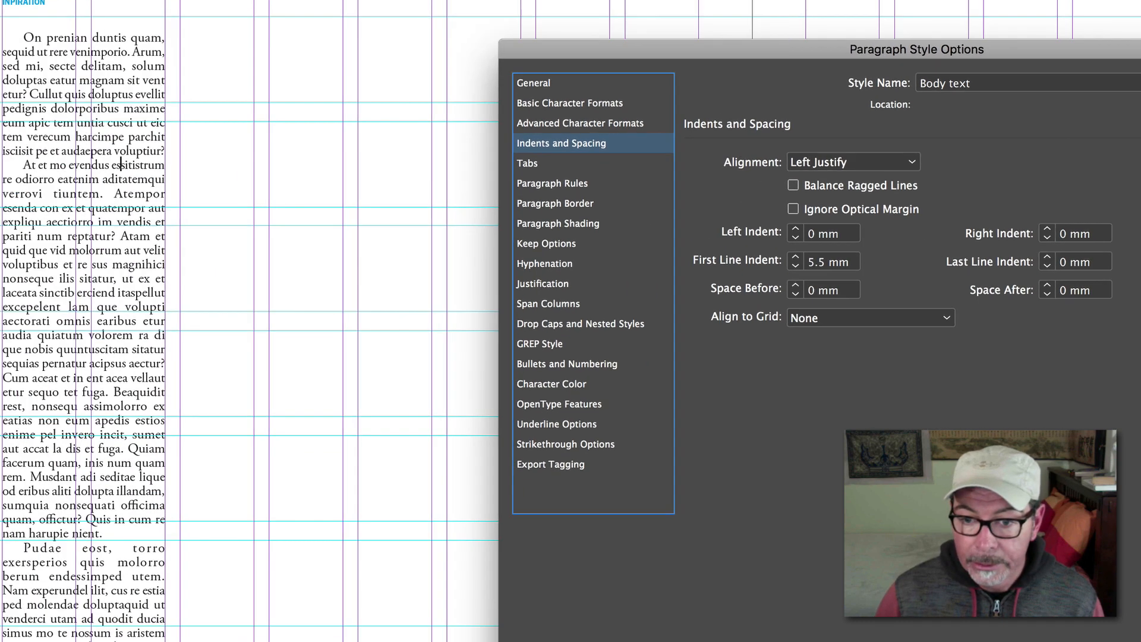
key("Return")
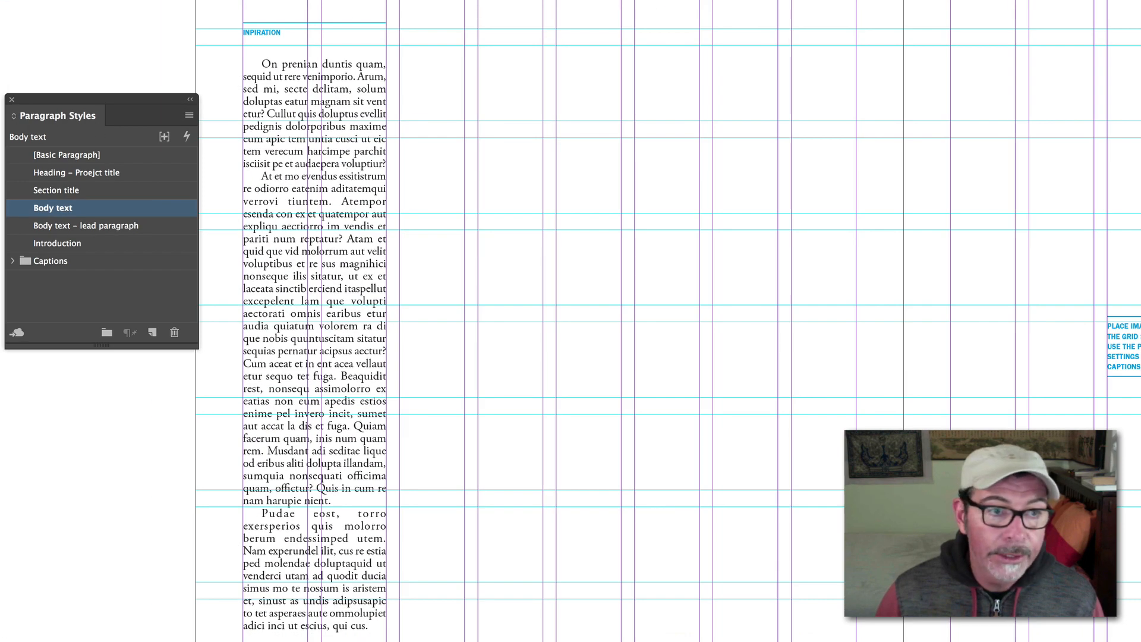
key("Escape")
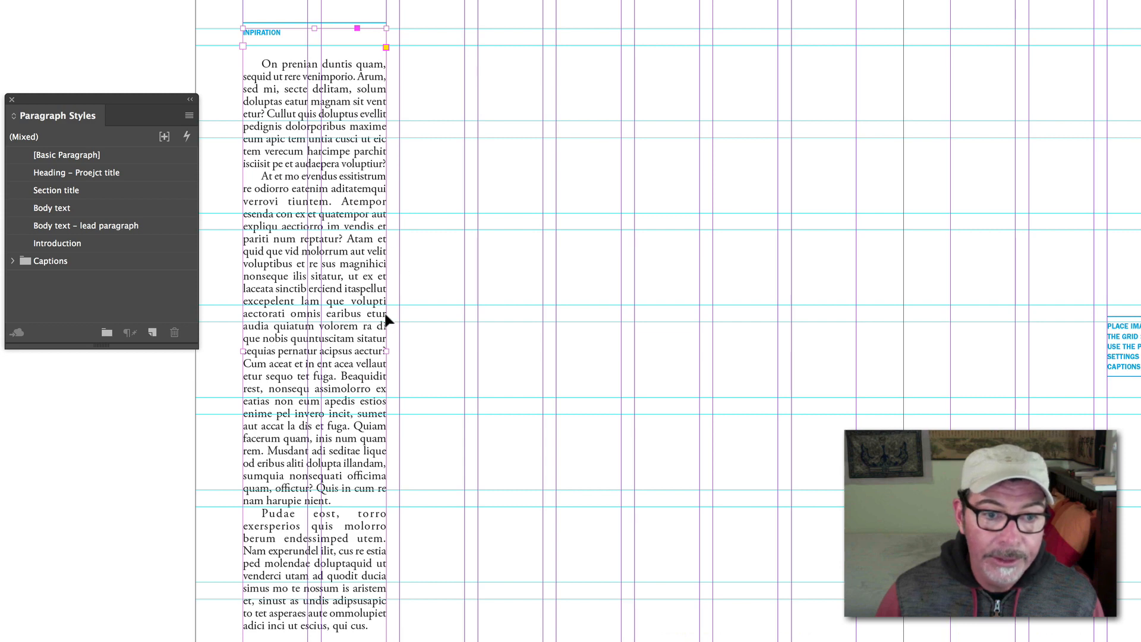
Widen the body text frame to three grid columns and place a duplicate of it beside the original.
left_click_drag(383, 352, 408, 353)
left_click_drag(452, 354, 465, 355)
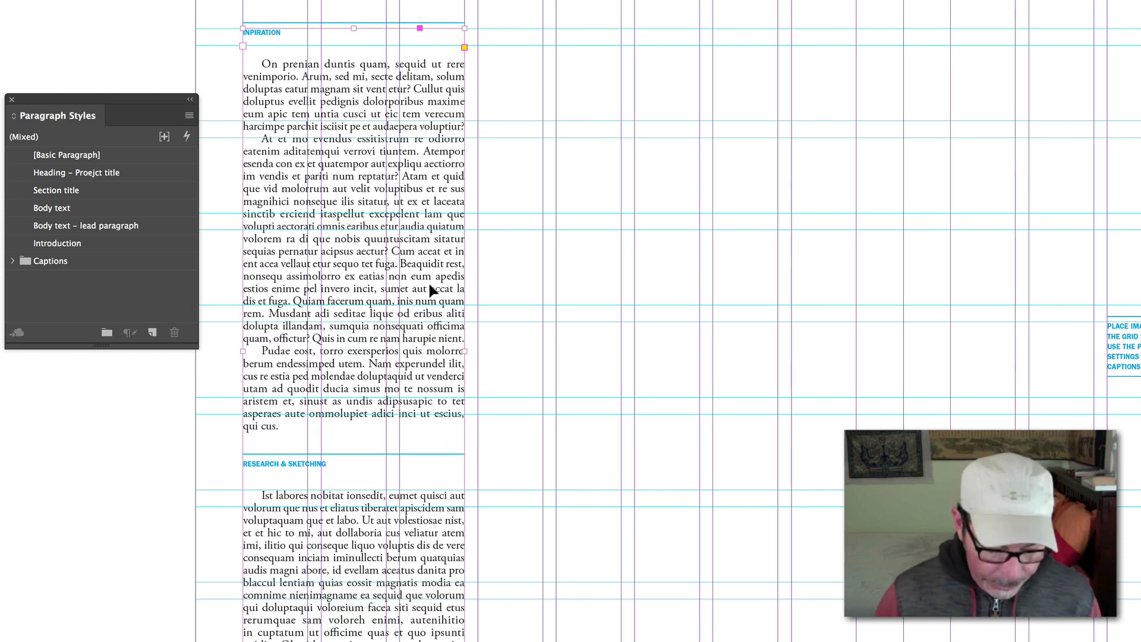
left_click_drag(429, 291, 744, 279)
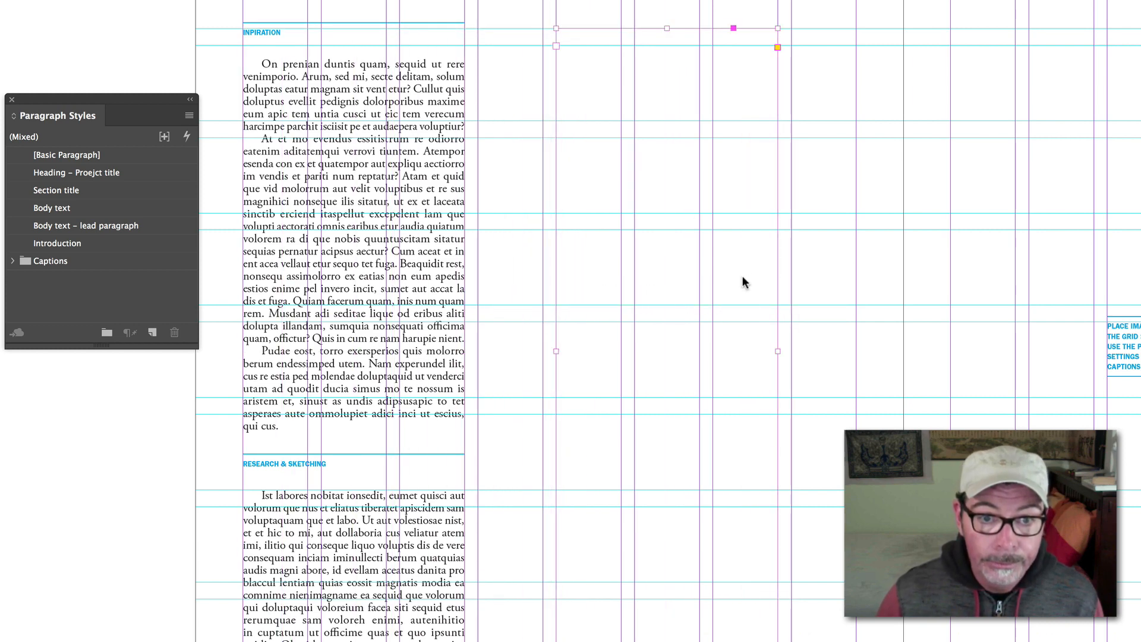
Left-align all the text in the duplicated frame and deselect it.
double_click(730, 411)
key("ctrl+a")
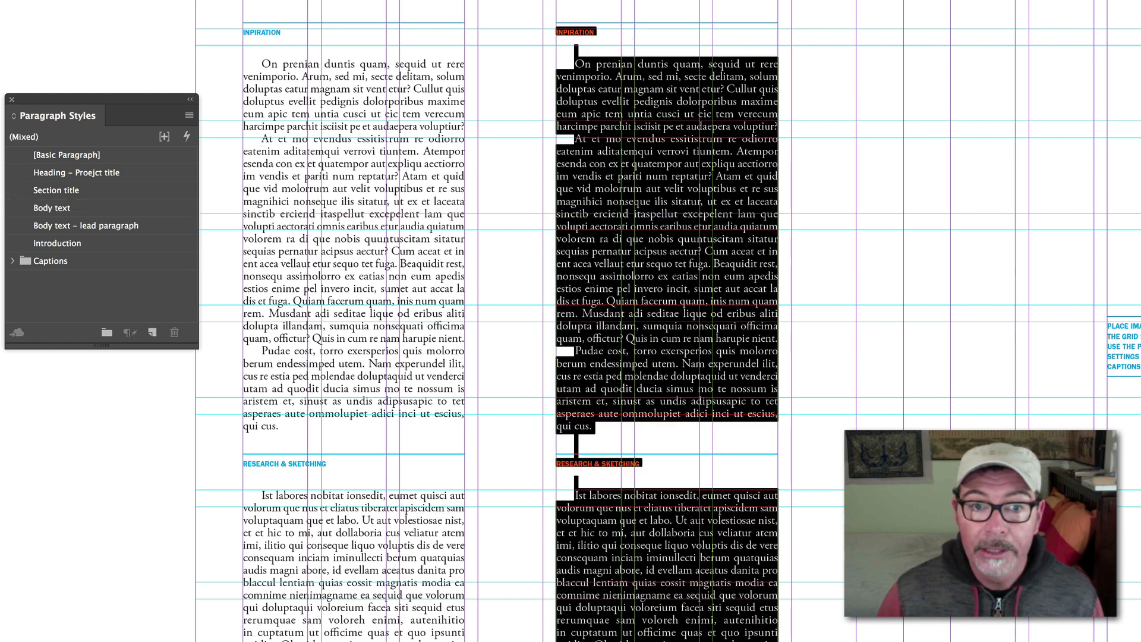
key("ctrl+shift+l")
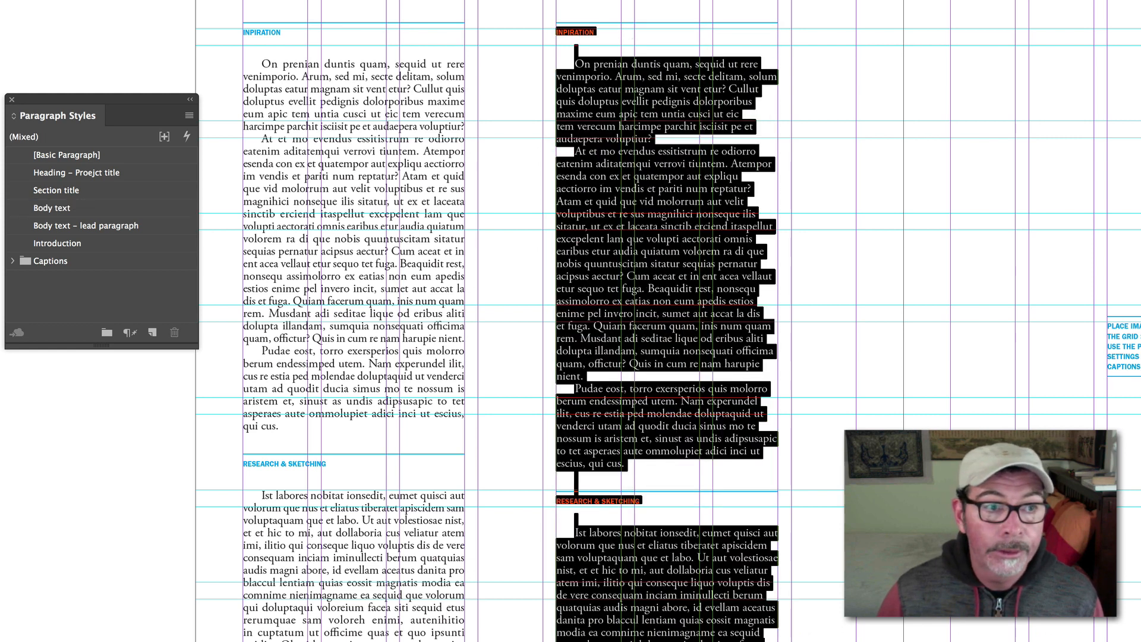
key("Escape")
key("ctrl+shift+a")
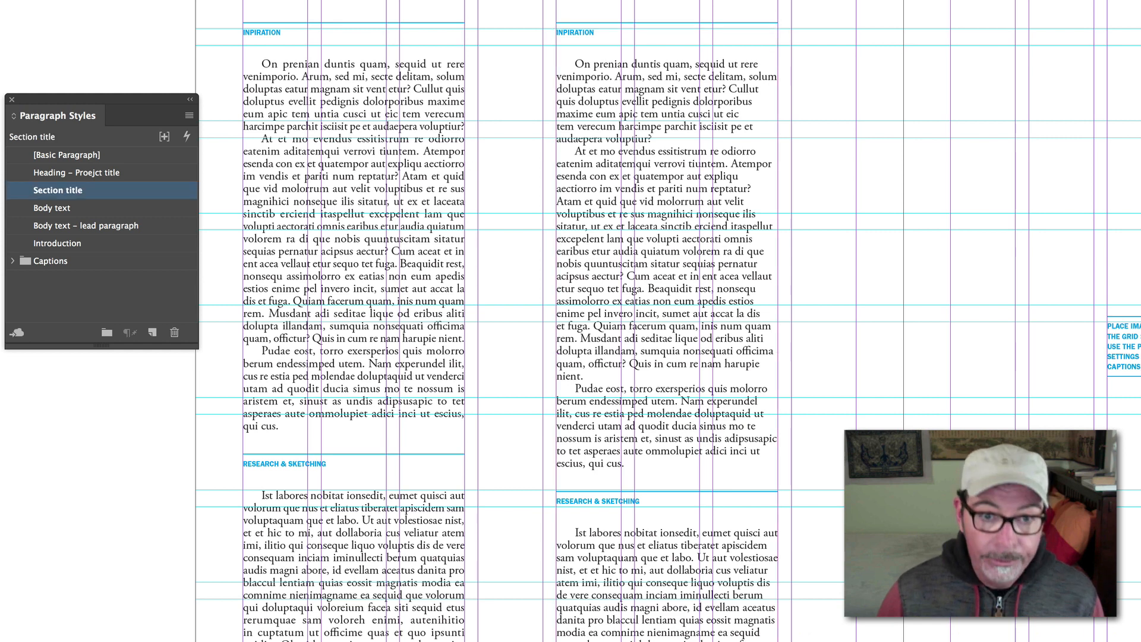
Preview the page without guides and delete the left-aligned duplicate frame.
key("w")
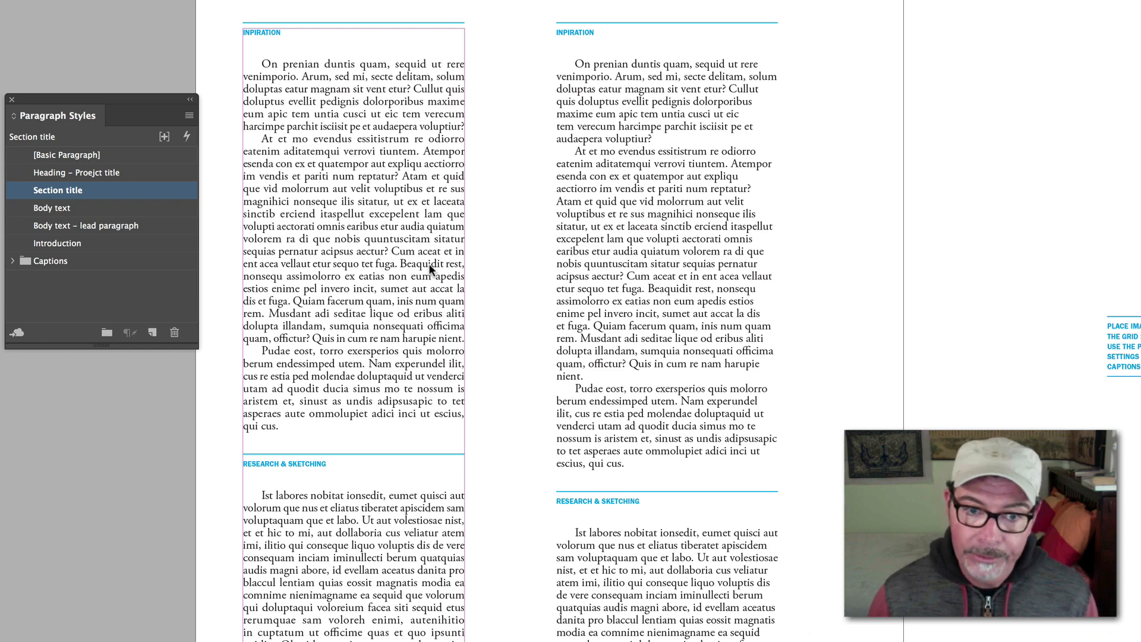
left_click(634, 251)
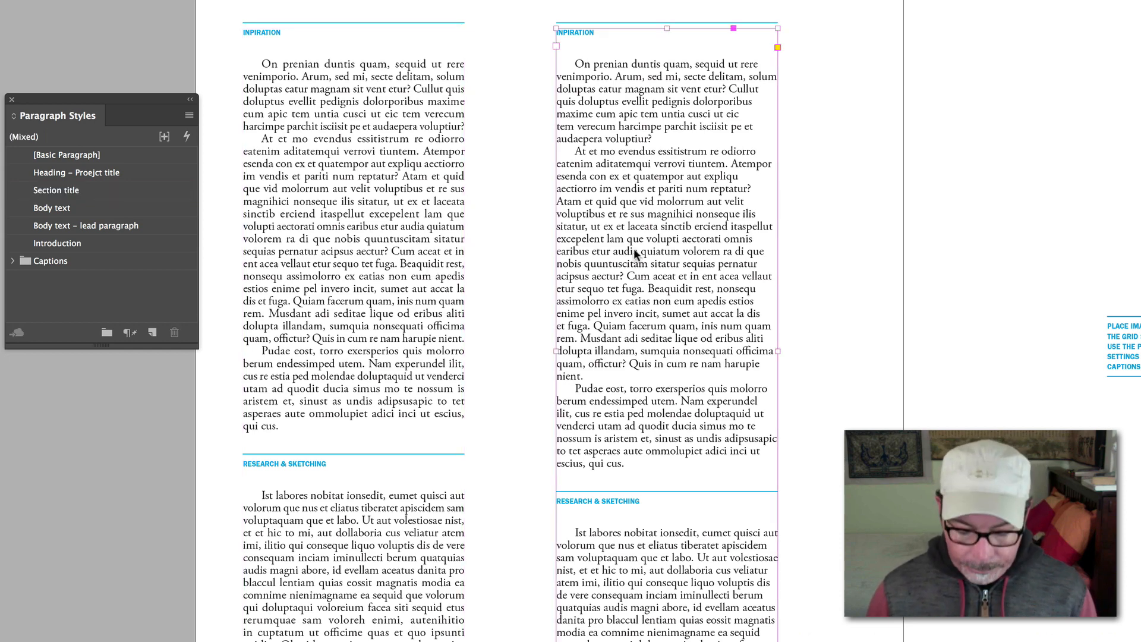
key("Delete")
Narrow the remaining body text frame to two grid columns with the guides shown, and duplicate it beside the original.
left_click(457, 238)
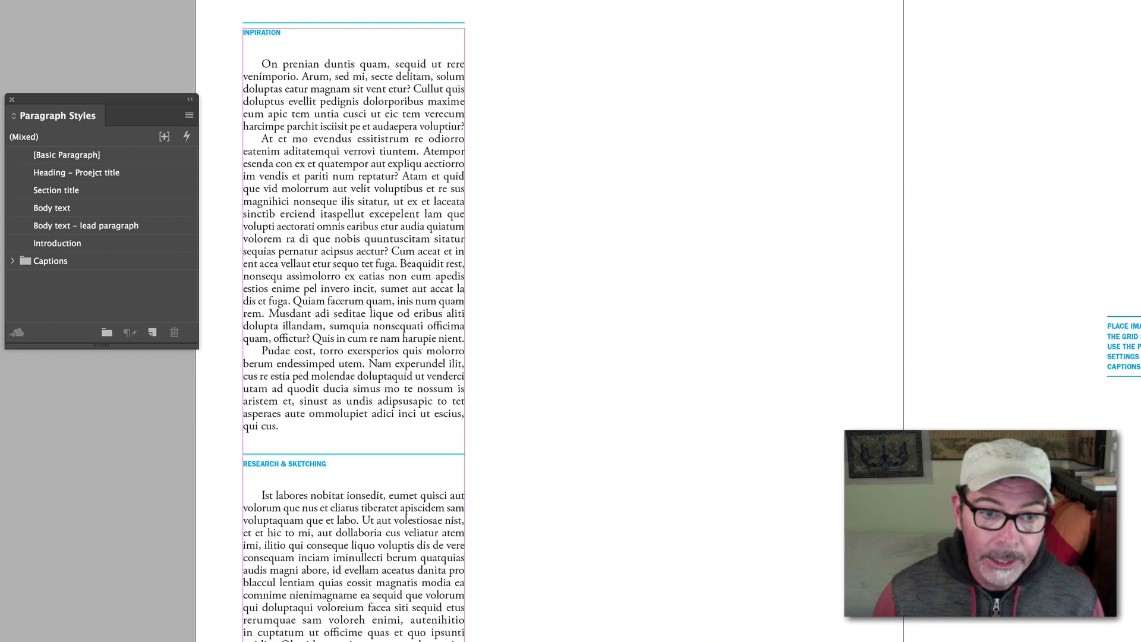
left_click_drag(464, 351, 347, 345)
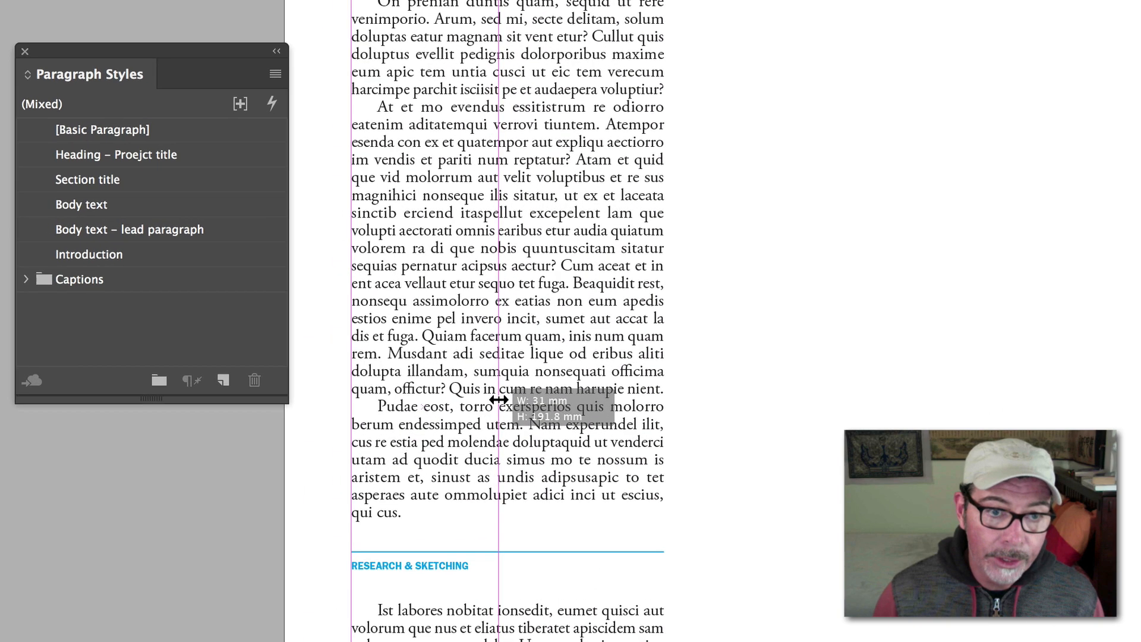
left_click_drag(498, 399, 491, 407)
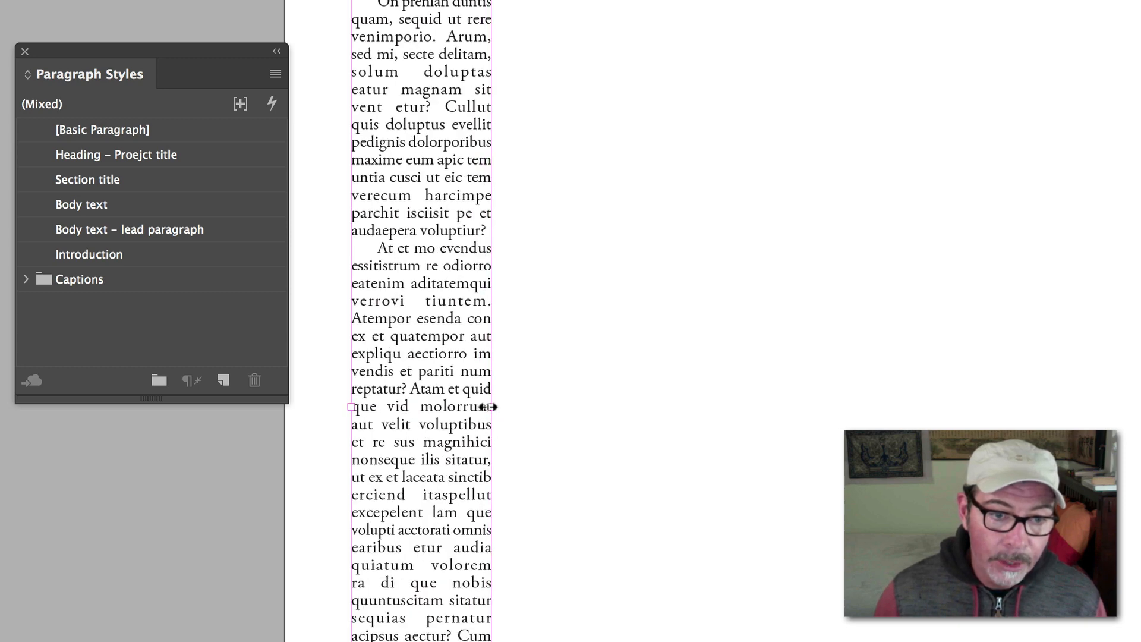
left_click_drag(491, 407, 540, 406)
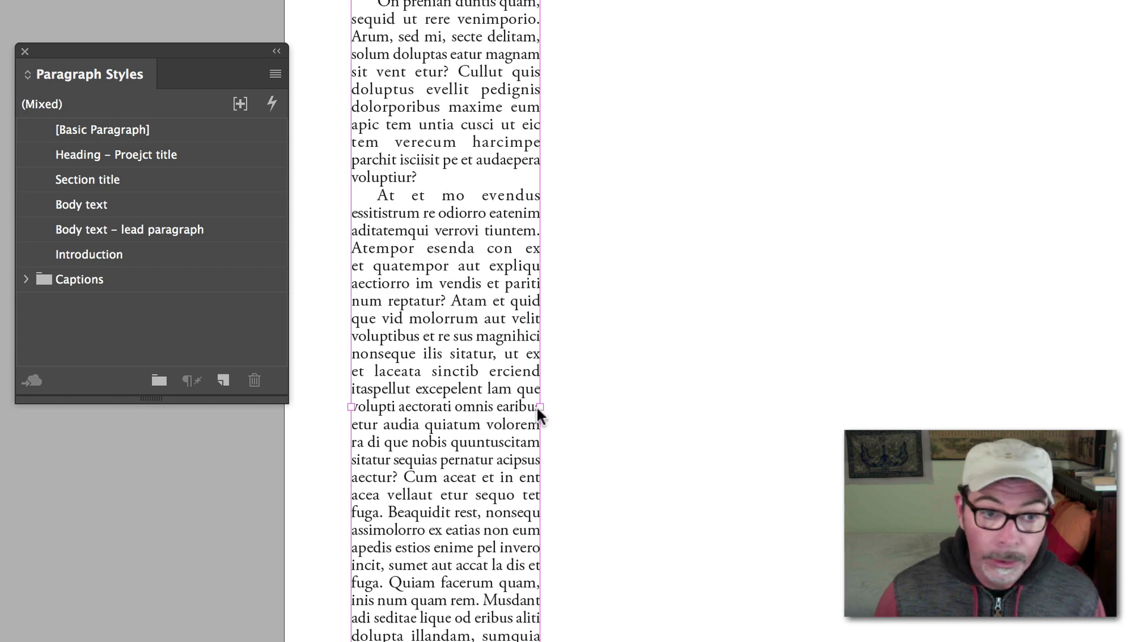
mouse_move(538, 409)
left_mouse_down()
mouse_move(580, 408)
mouse_move(540, 408)
mouse_move(553, 408)
left_mouse_up()
key("w")
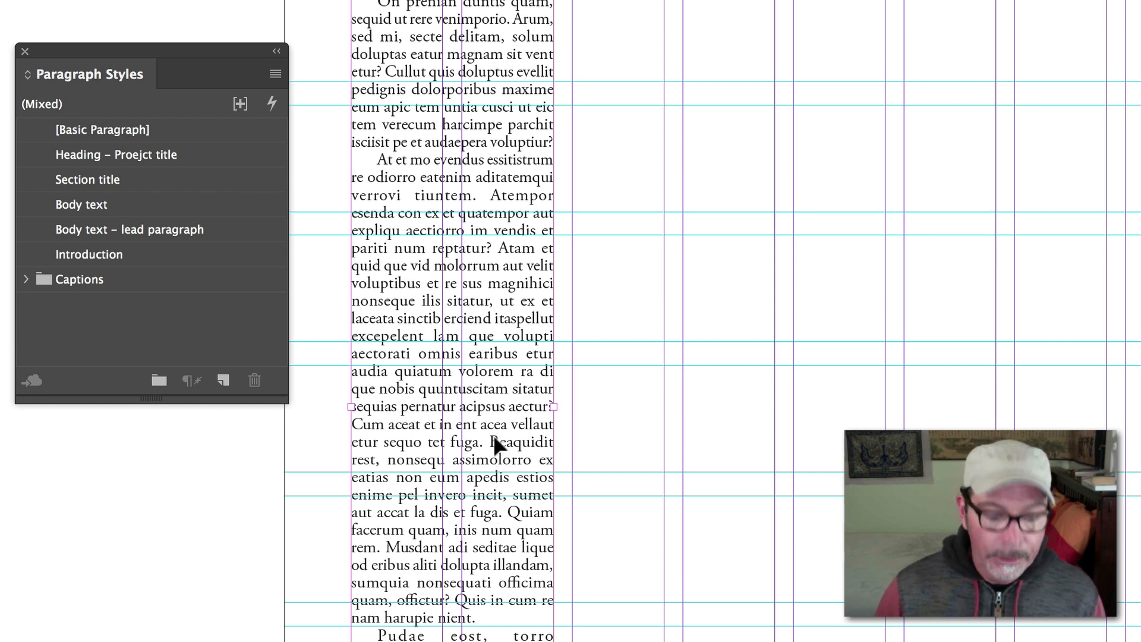
left_click_drag(499, 445, 830, 440)
Apply the Caption body style from the Captions group to the first section's body text in the duplicated frame and deselect it.
triple_click(830, 440)
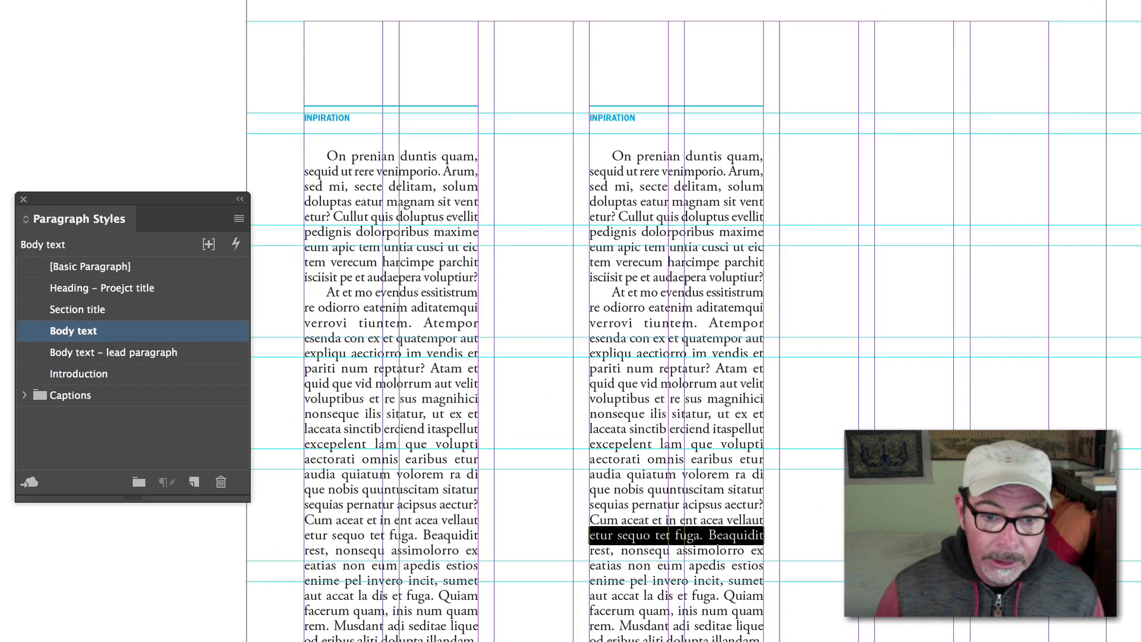
left_click_drag(830, 440, 552, 194)
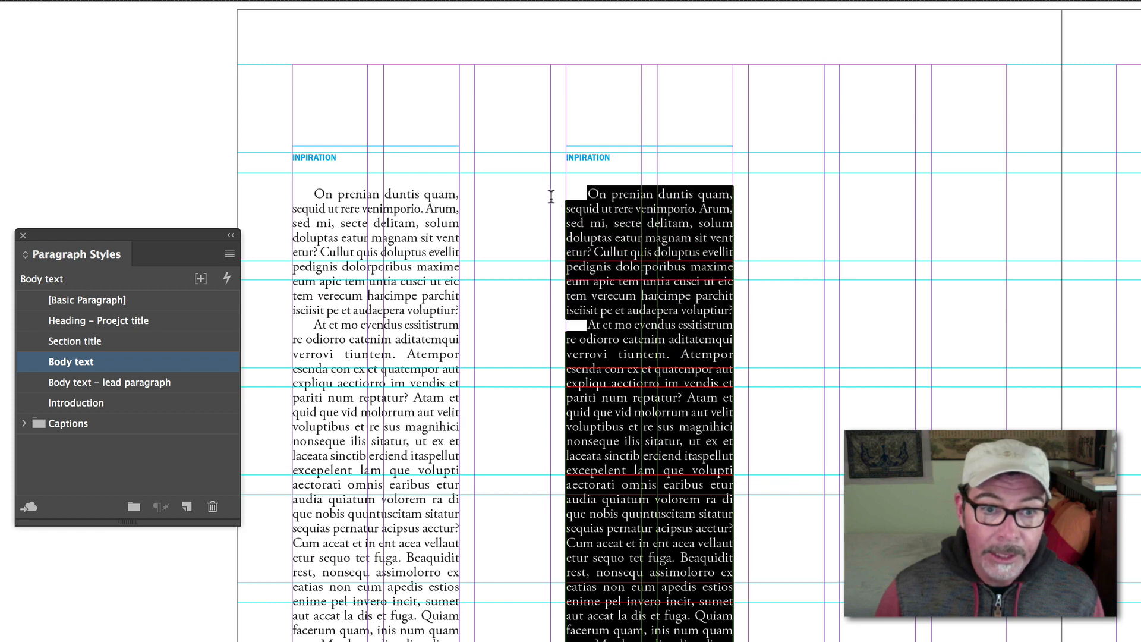
left_click(67, 423)
left_click(21, 423)
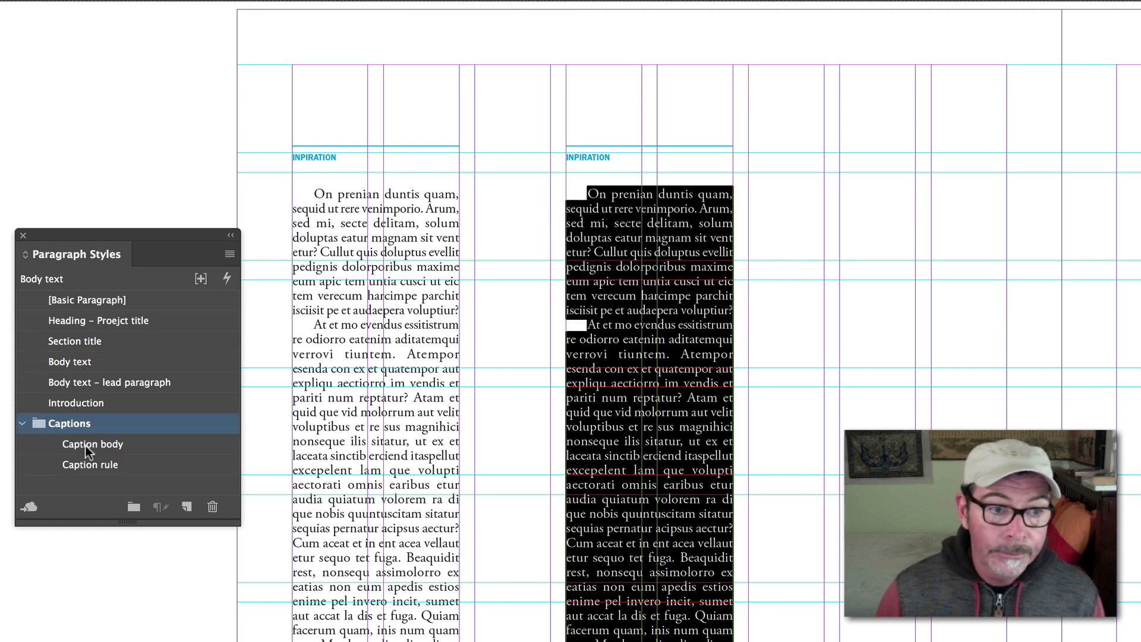
left_click(84, 444)
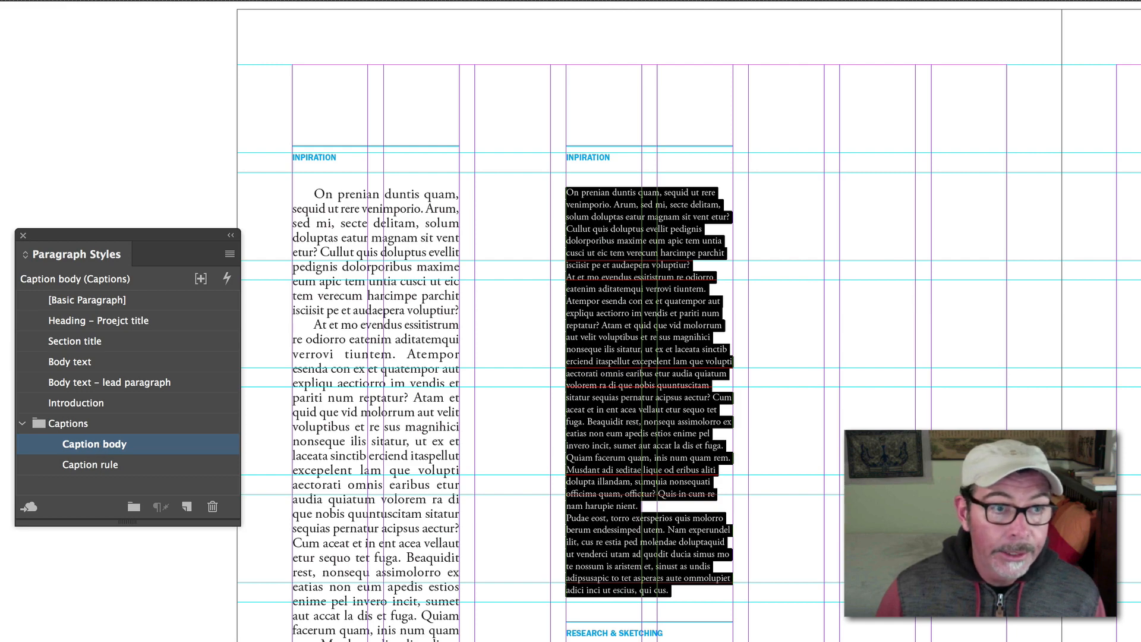
key("Escape")
left_click(790, 208)
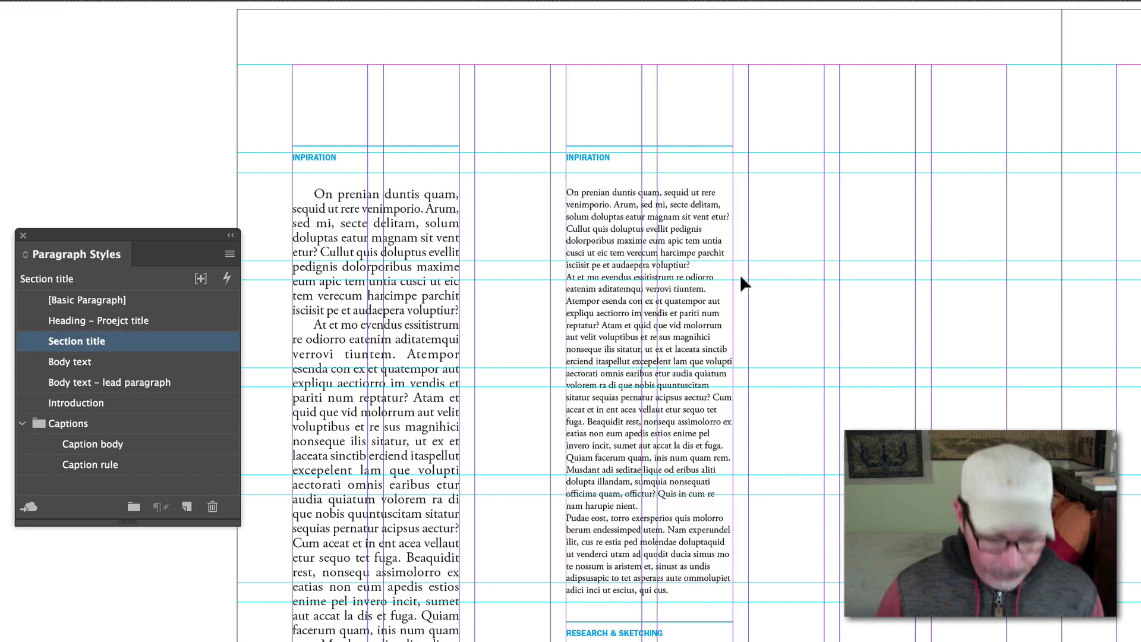
Compare the body text and caption text up close without guides, clearing the styles panel away from the text.
key("z")
left_click(636, 252)
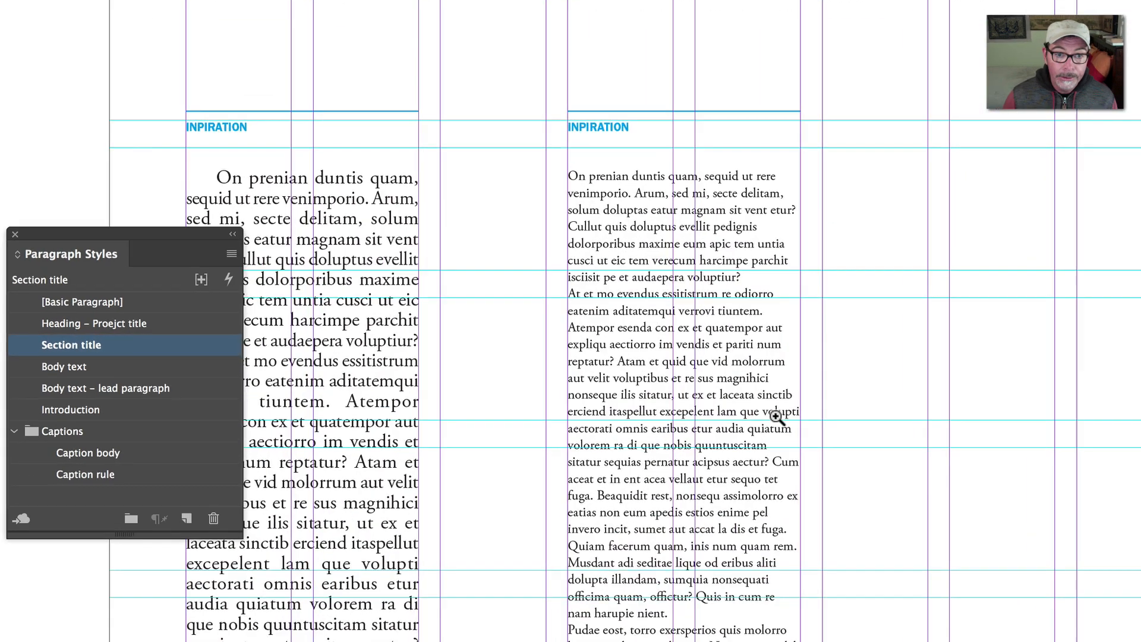
key("w")
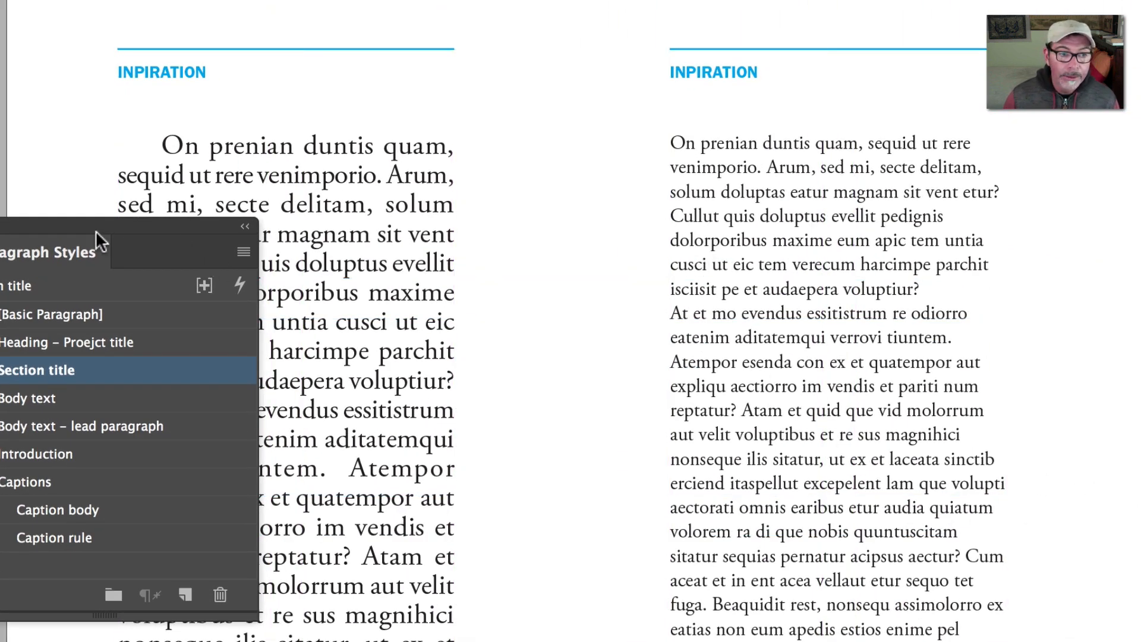
left_click_drag(80, 226, 1140, 261)
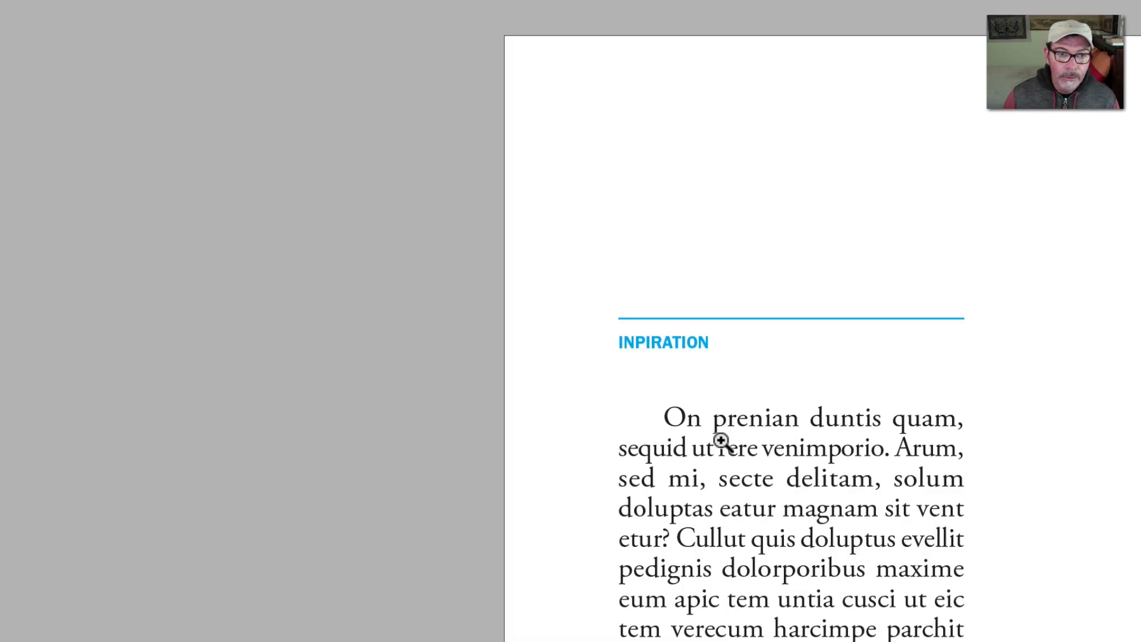
key("F11")
left_click_drag(937, 226, 216, 137)
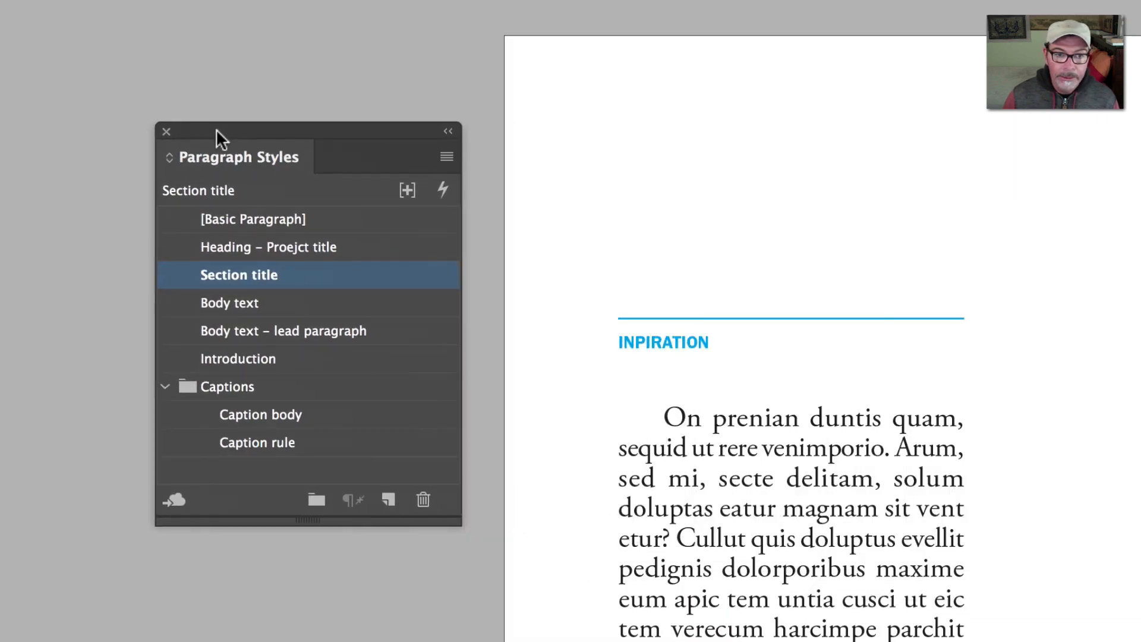
key("w")
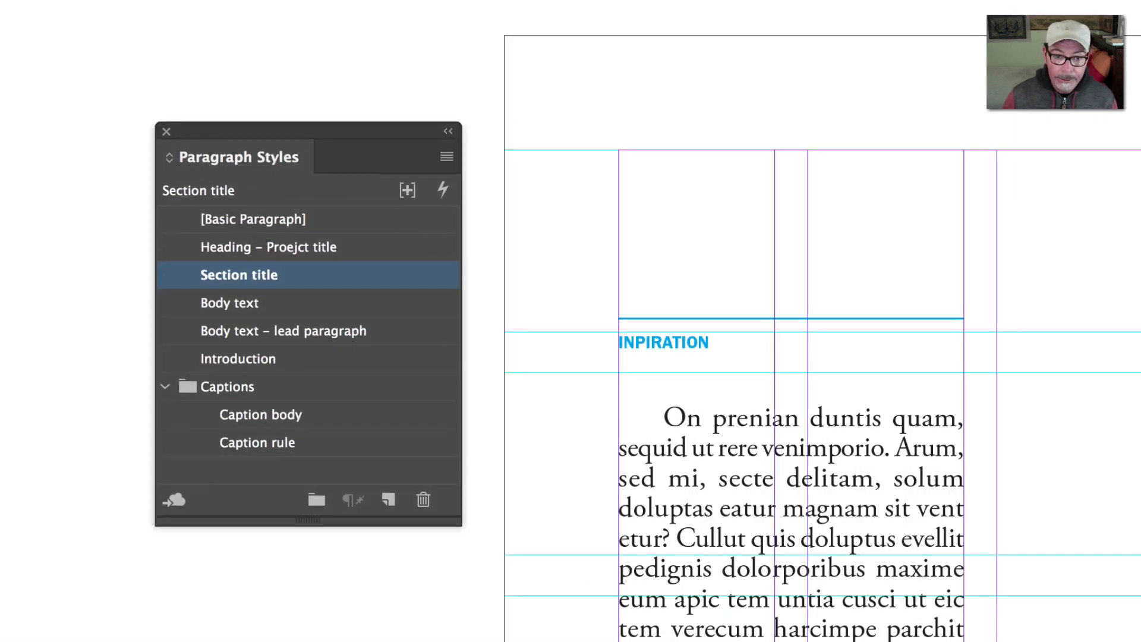
key("ctrl+equal")
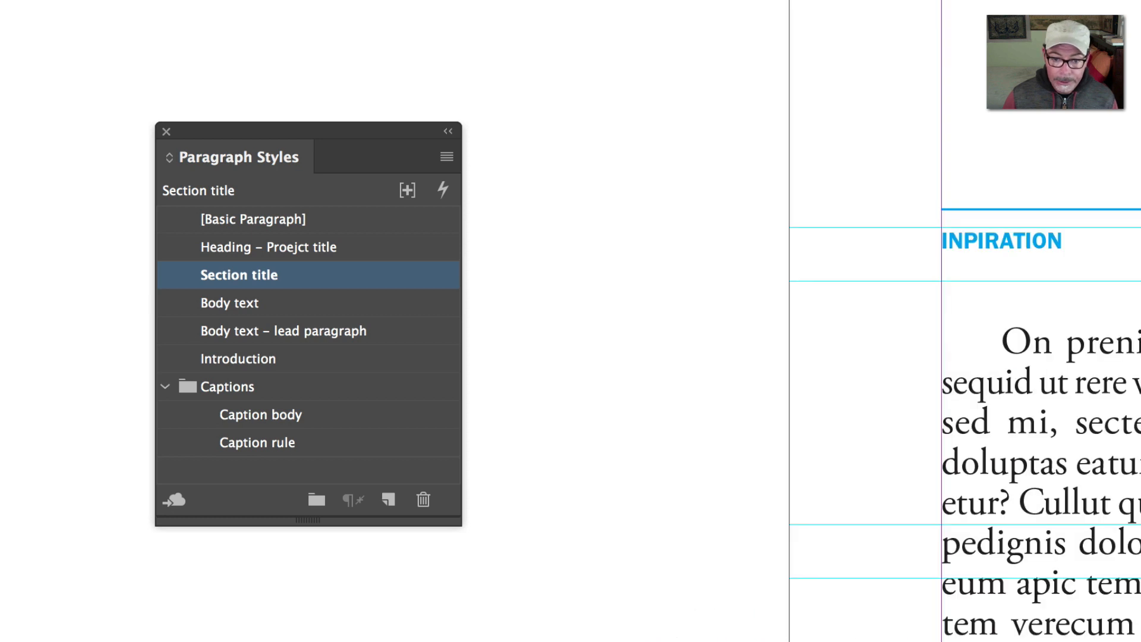
key("ctrl+equal")
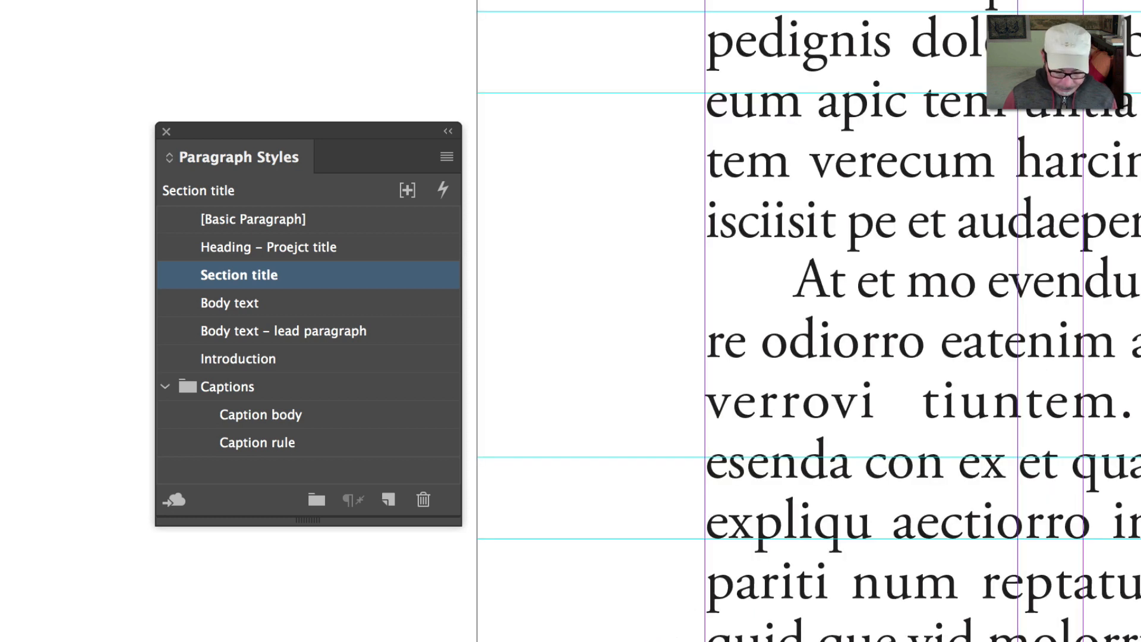
Widen the original body text frame to three grid columns and shorten the caption frame beside it.
left_click(725, 594)
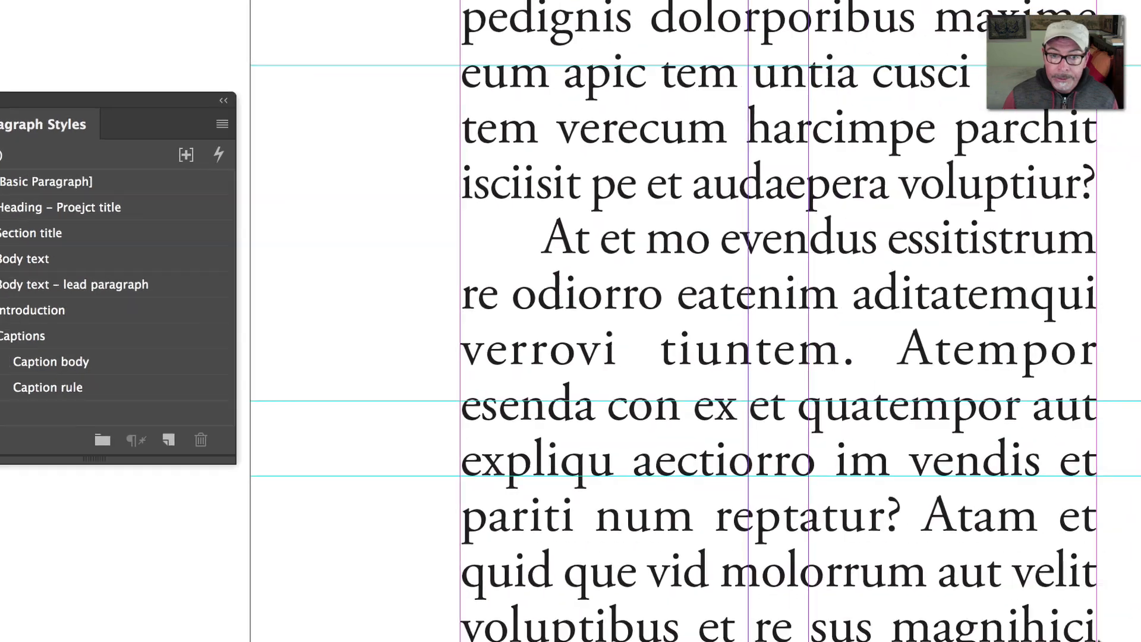
key("ctrl+0")
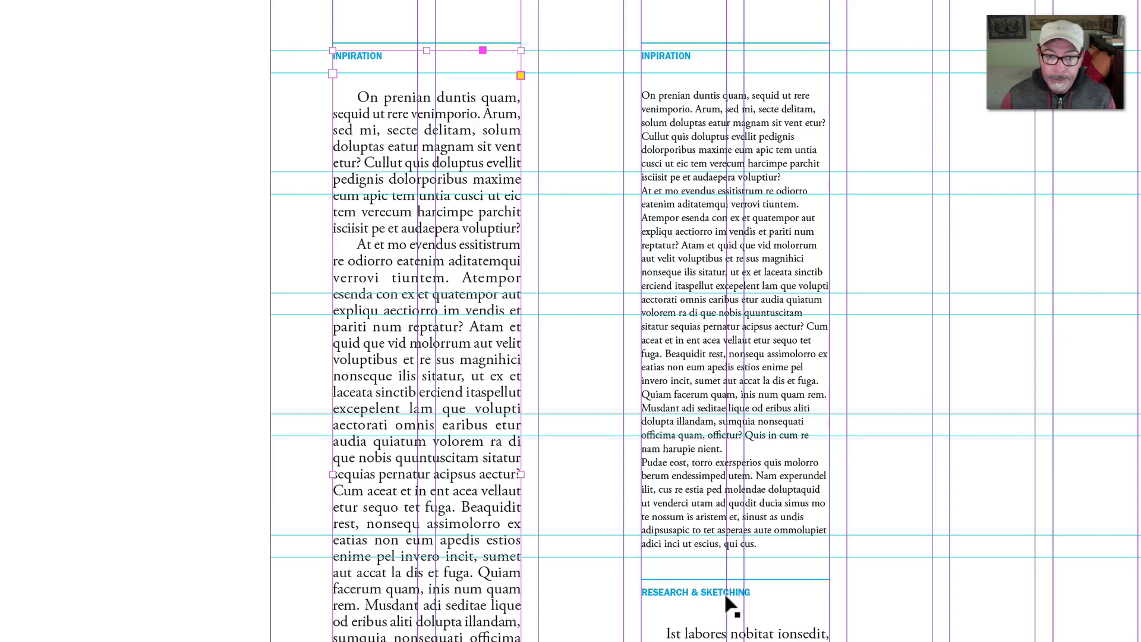
left_click_drag(518, 478, 623, 469)
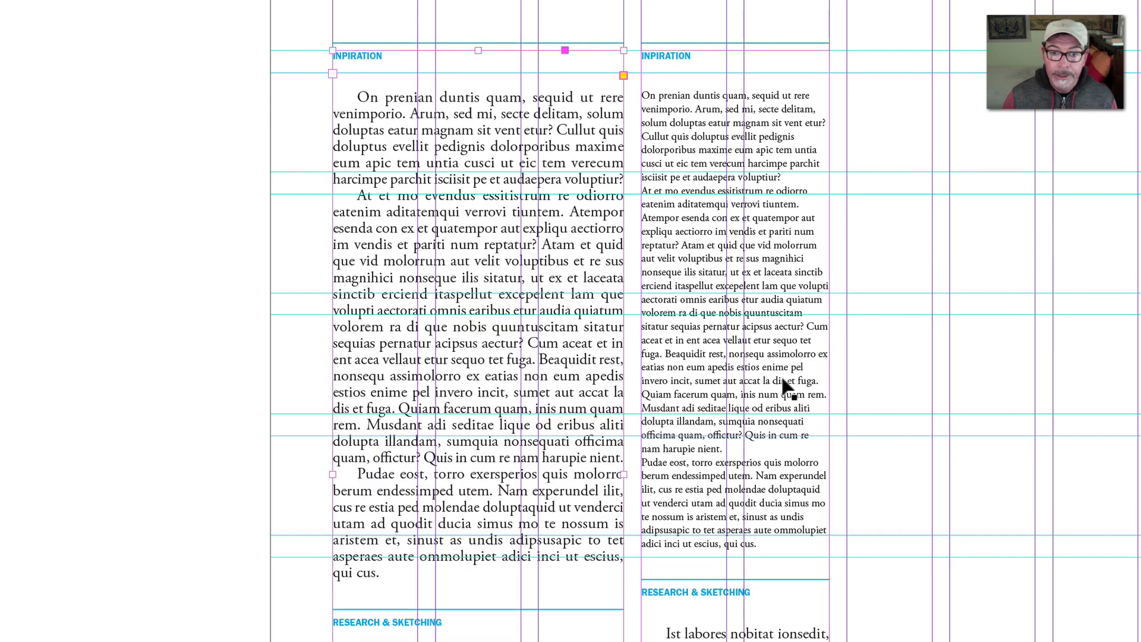
left_click(788, 392)
left_click_drag(698, 474, 698, 252)
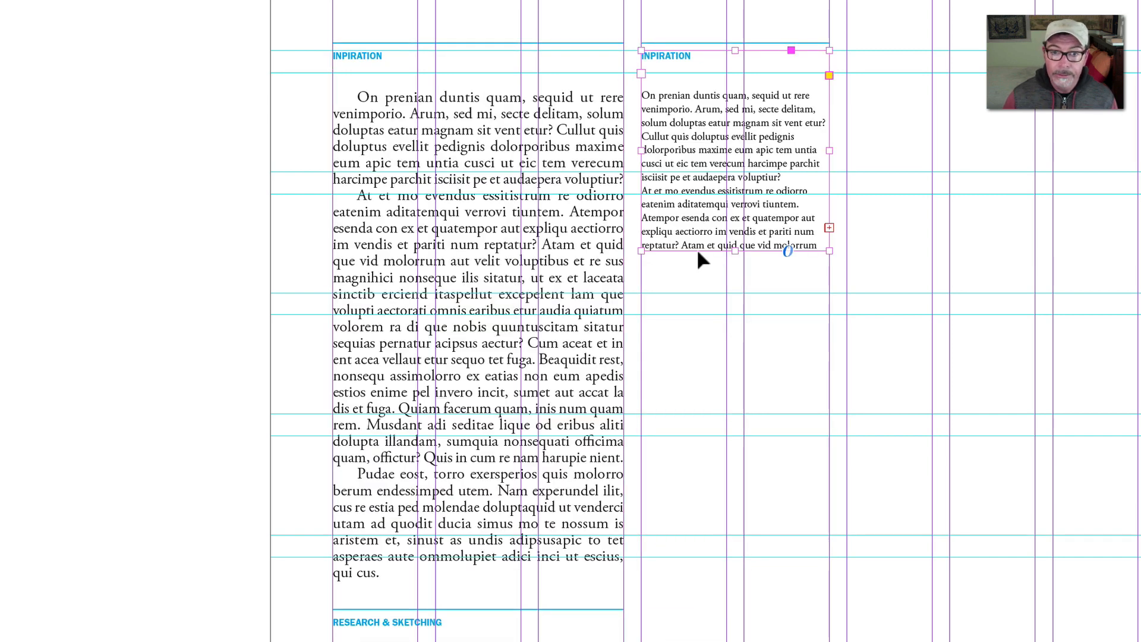
left_click(966, 246)
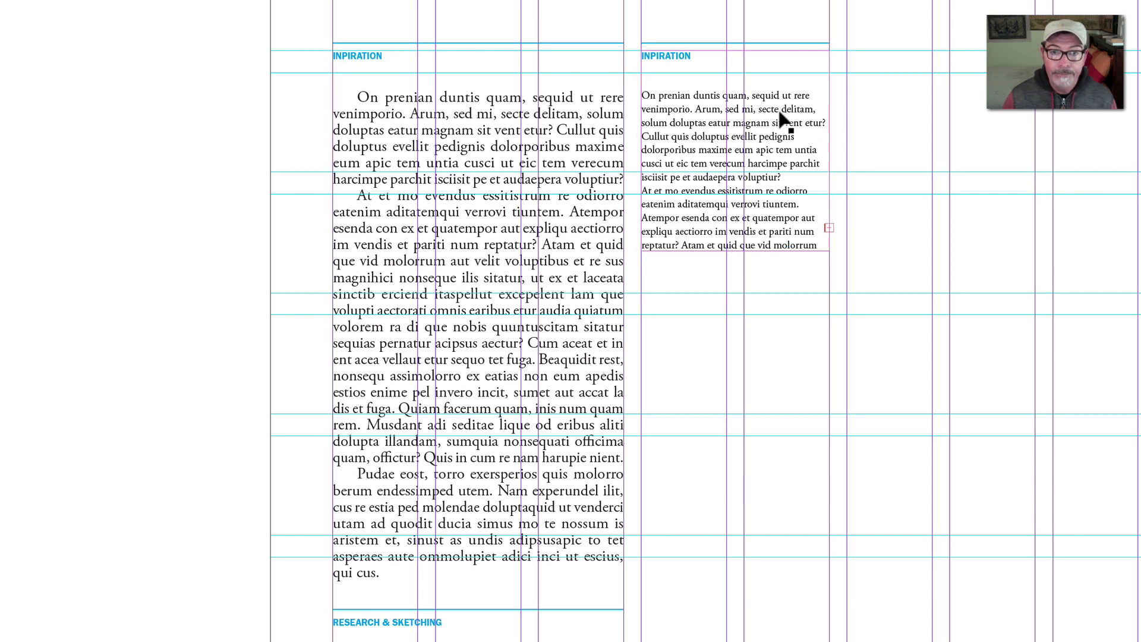
Delete the section title from the caption frame and reduce the frame's height to about 32 mm, ending on a grid line.
left_click_drag(692, 57, 640, 39)
key("super+x")
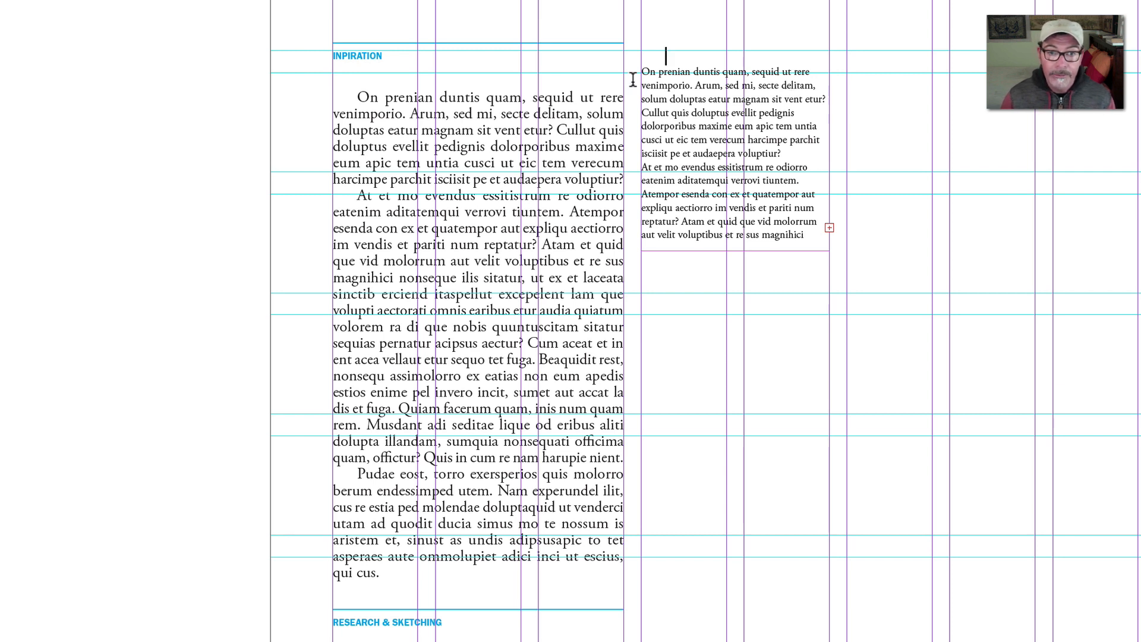
key("Escape")
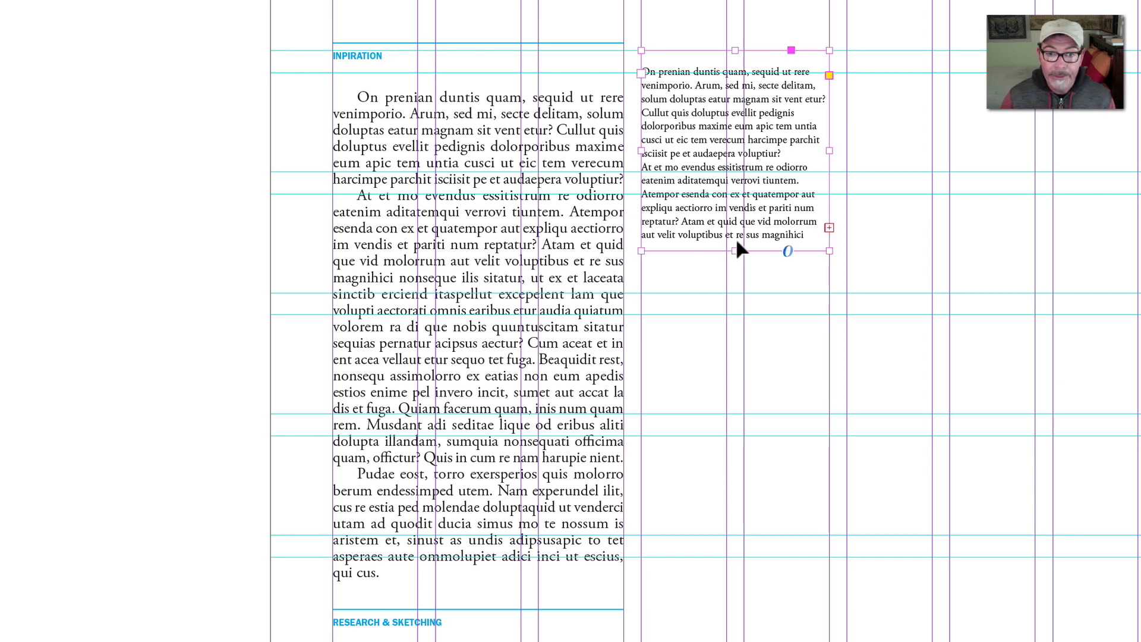
left_click_drag(735, 251, 735, 193)
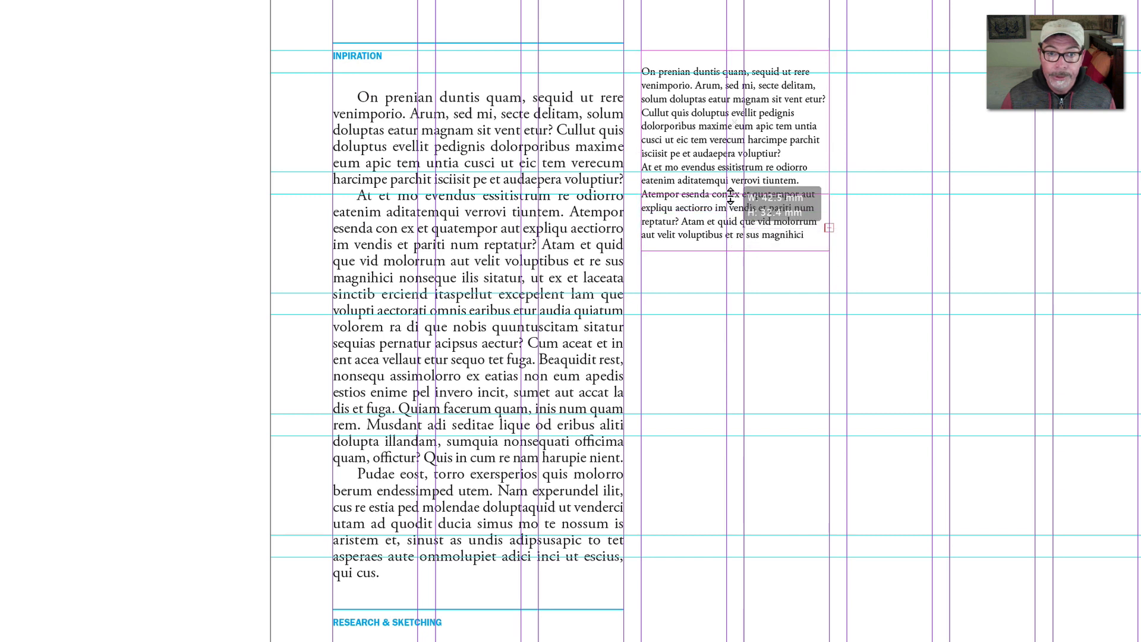
Insert a blank line between the two caption paragraphs and move the caption frame down to the next grid line.
double_click(799, 152)
key("Return")
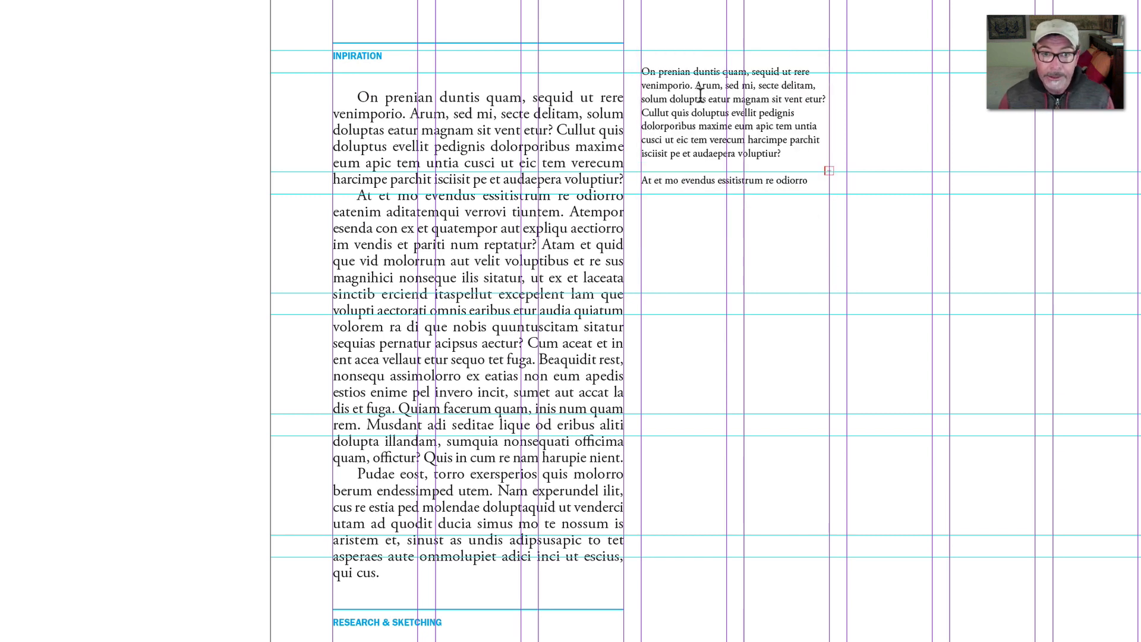
key("Escape")
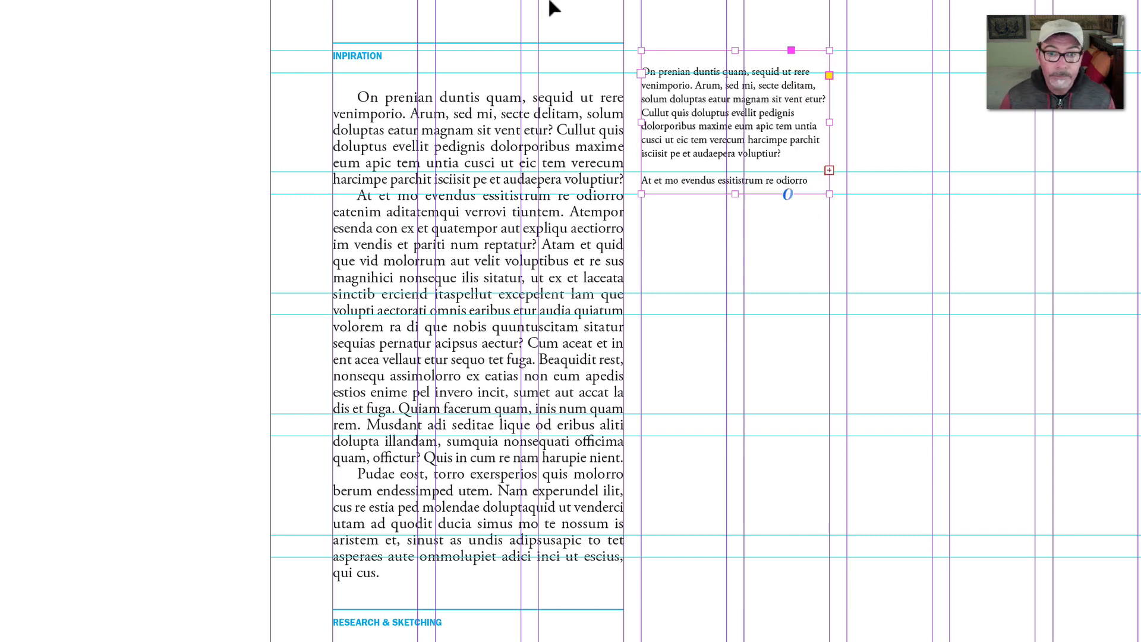
left_click_drag(673, 86, 678, 110)
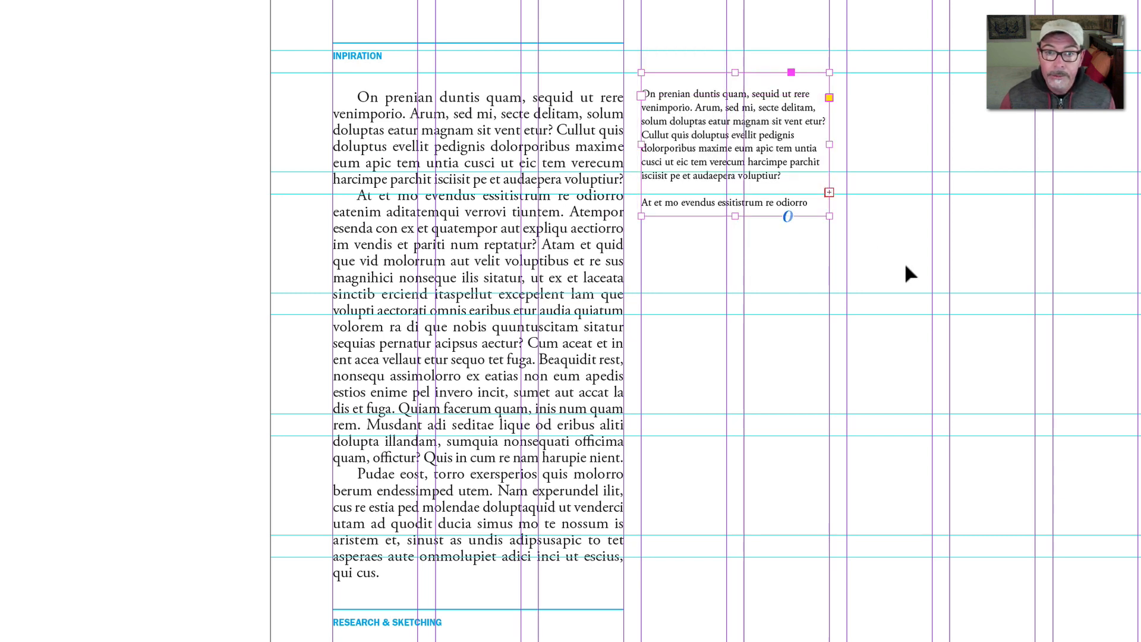
left_click(1074, 405)
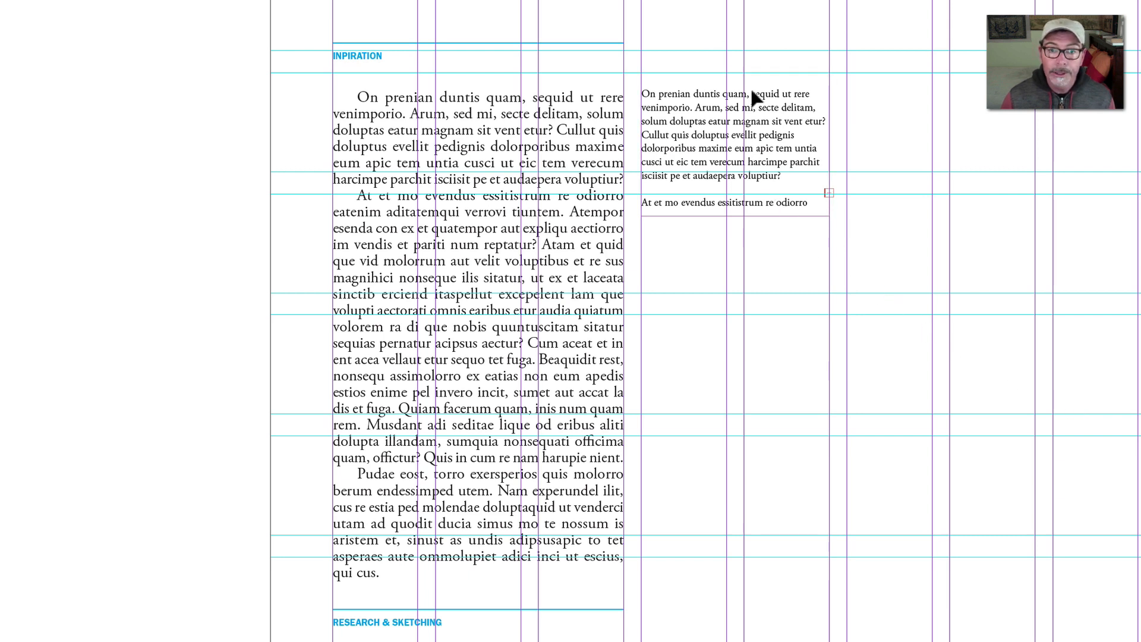
left_click(696, 104)
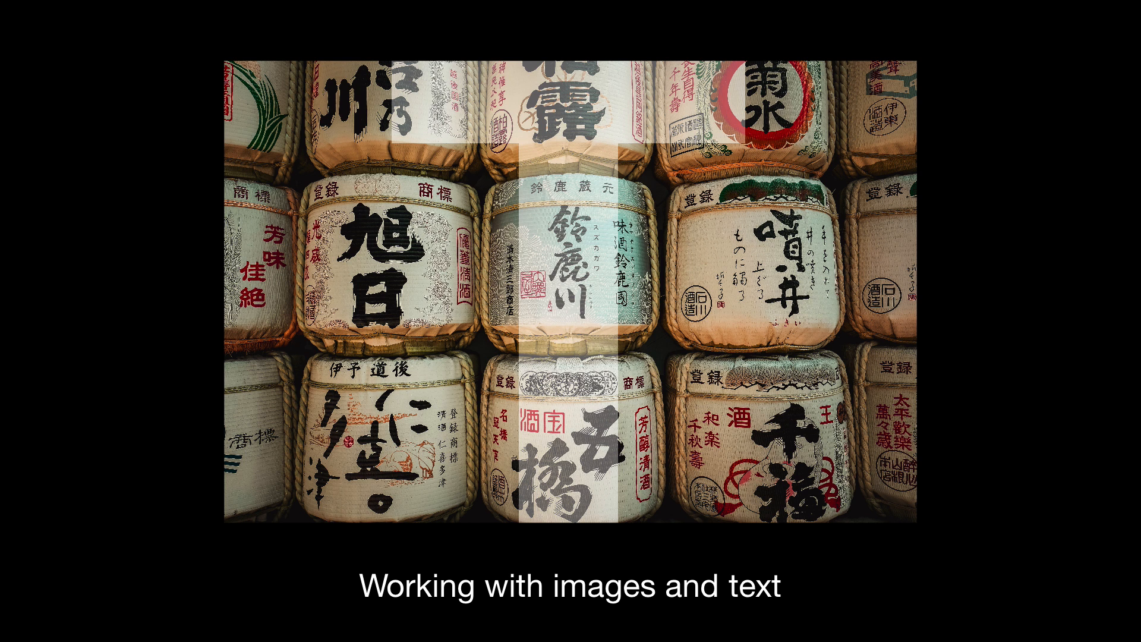
Draw an image frame about 80 mm square between the caption frame and the spine, and place Myanmar-1988-7(1).jpg in it.
left_click_drag(590, 228, 812, 472)
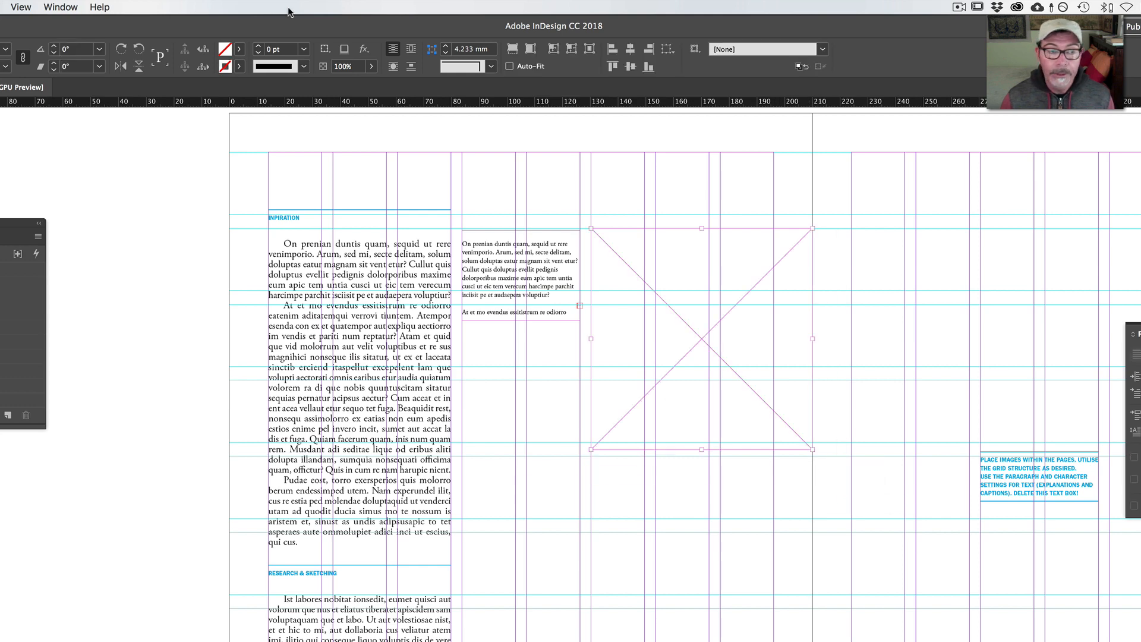
key("super+d")
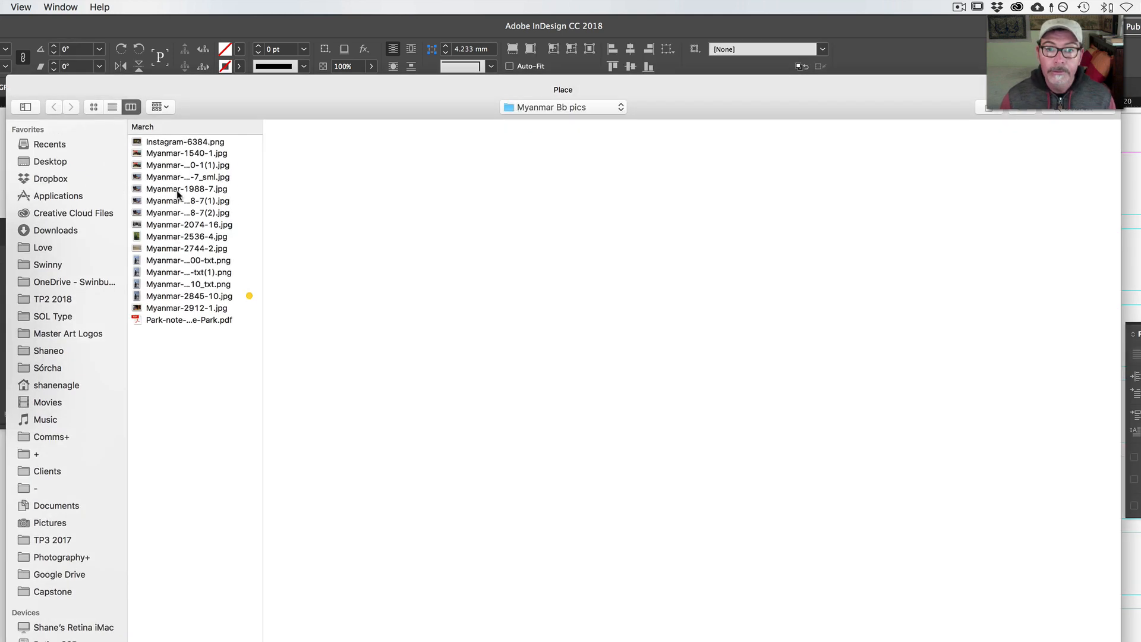
left_click(137, 202)
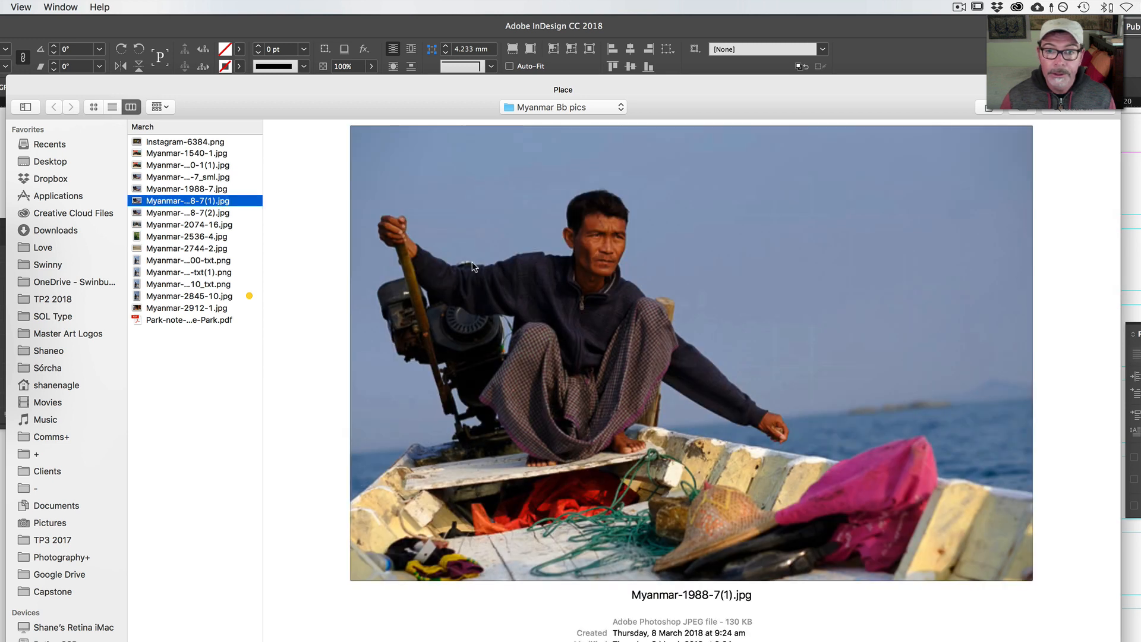
key("Return")
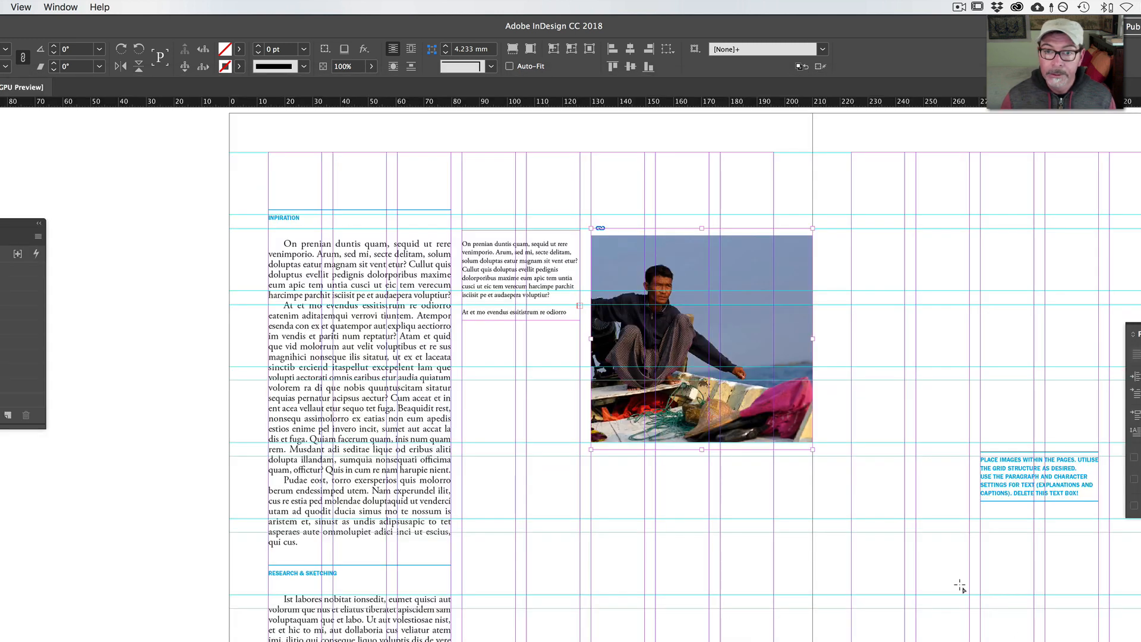
Fit the photo proportionally in its frame and enlarge it from its centre to fill the frame's height.
left_click(530, 50)
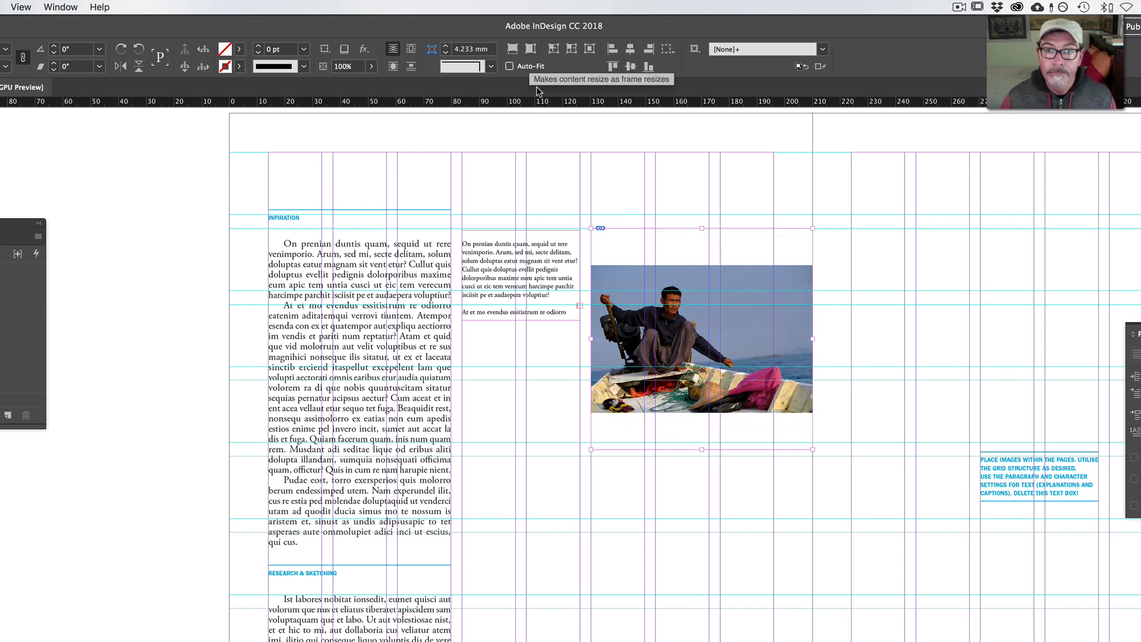
left_click(700, 339)
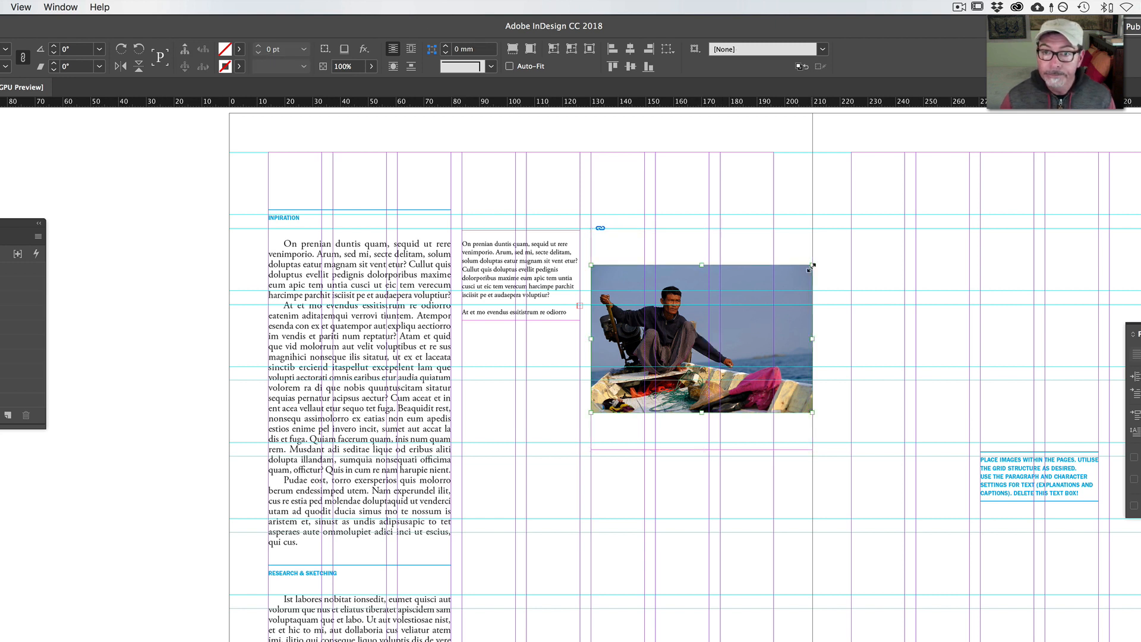
left_click_drag(813, 266, 846, 231)
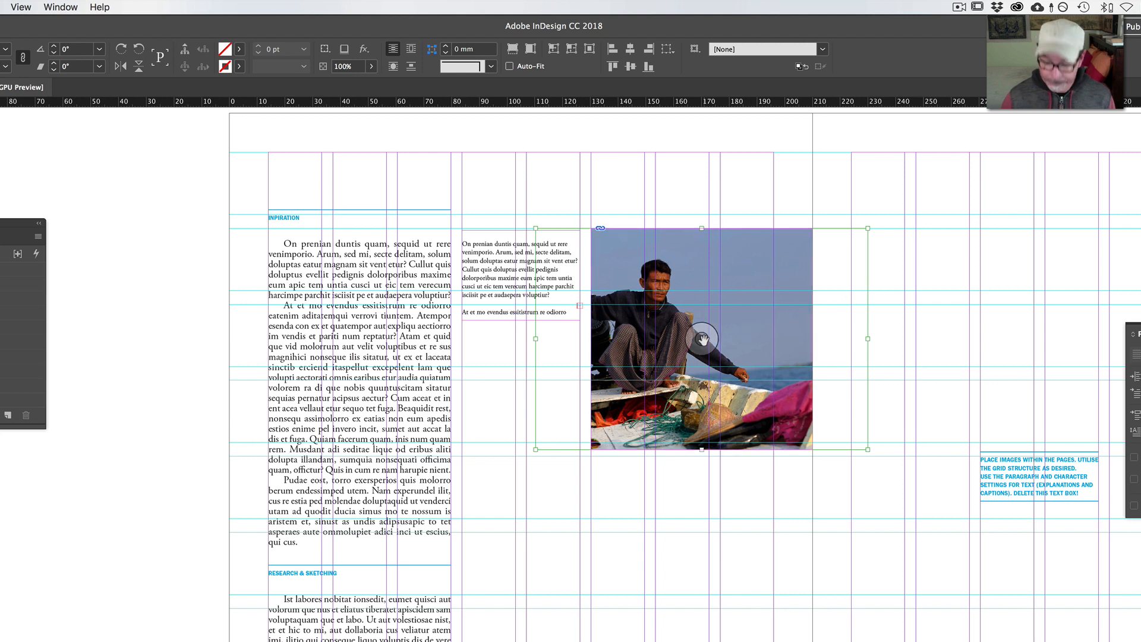
Shift the photo right within its frame to bring the whole boatman into the crop, and preview the spread without guides.
left_click_drag(674, 339, 702, 339)
key("shift+Right")
key("shift+Right")
key("shift+Right")
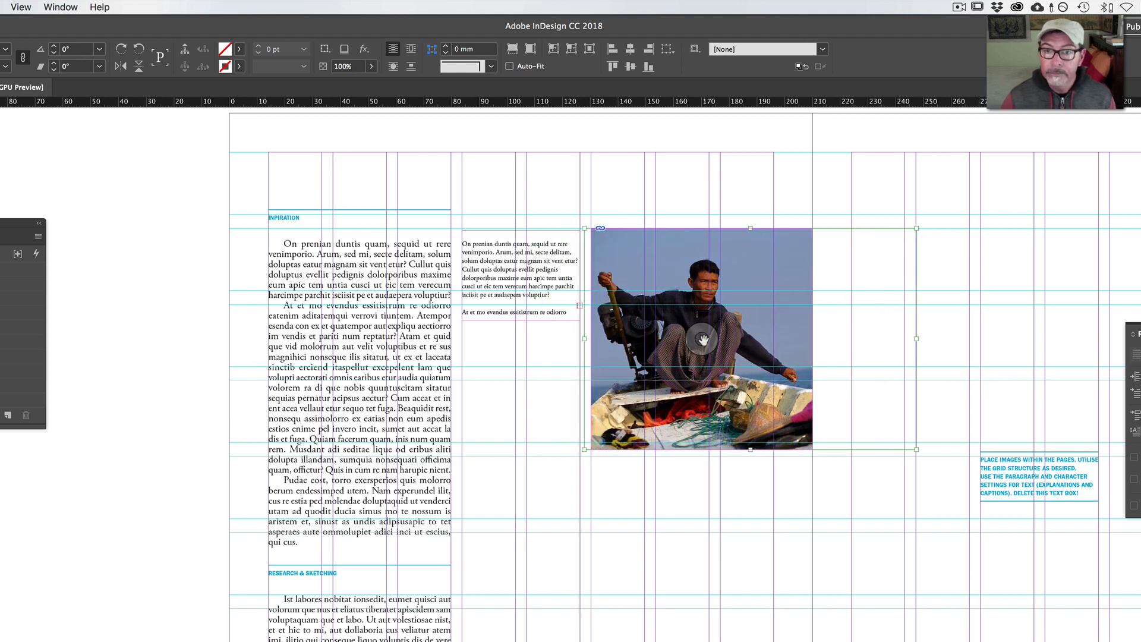
key("Escape")
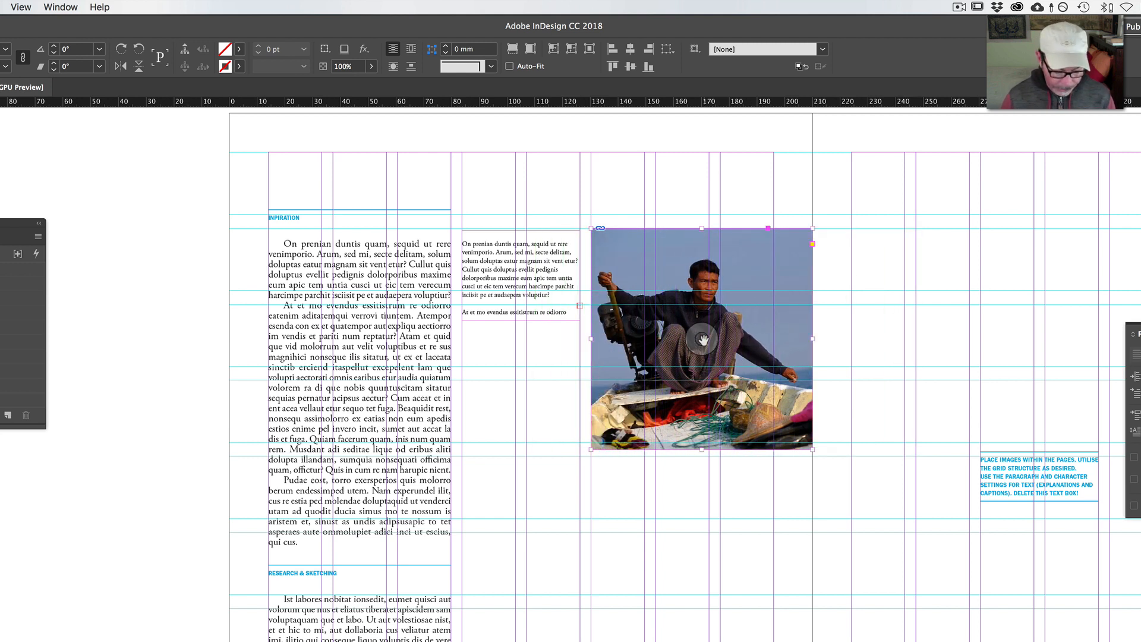
key("w")
left_click(246, 174)
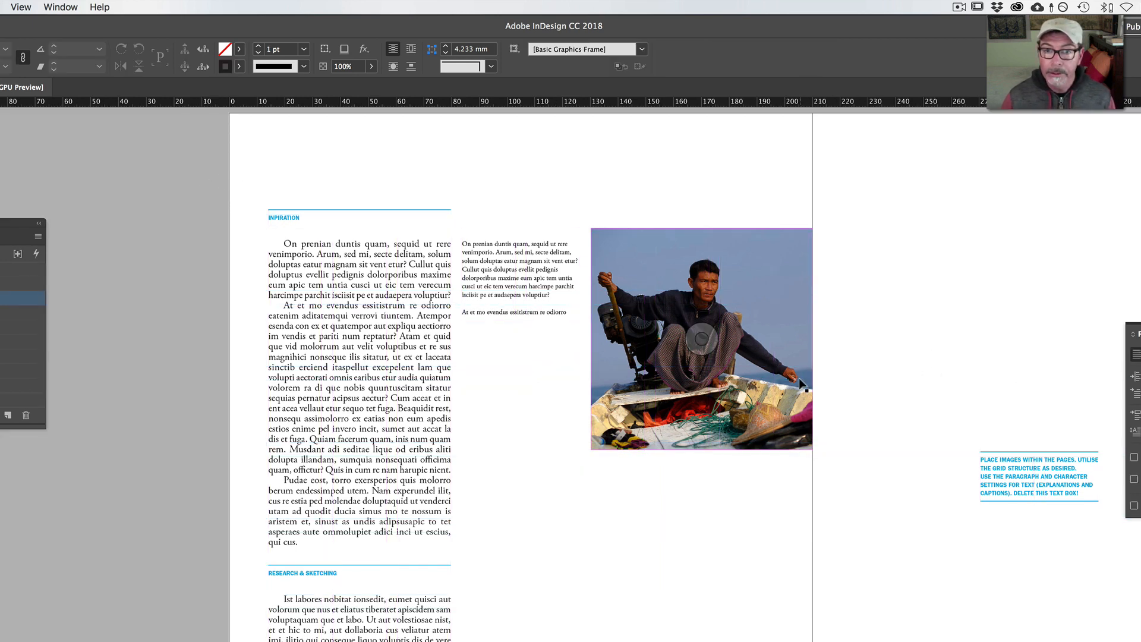
Try the boatman photo level with the section rule, and move it down to line up with the first line of text.
left_click_drag(795, 384, 791, 365)
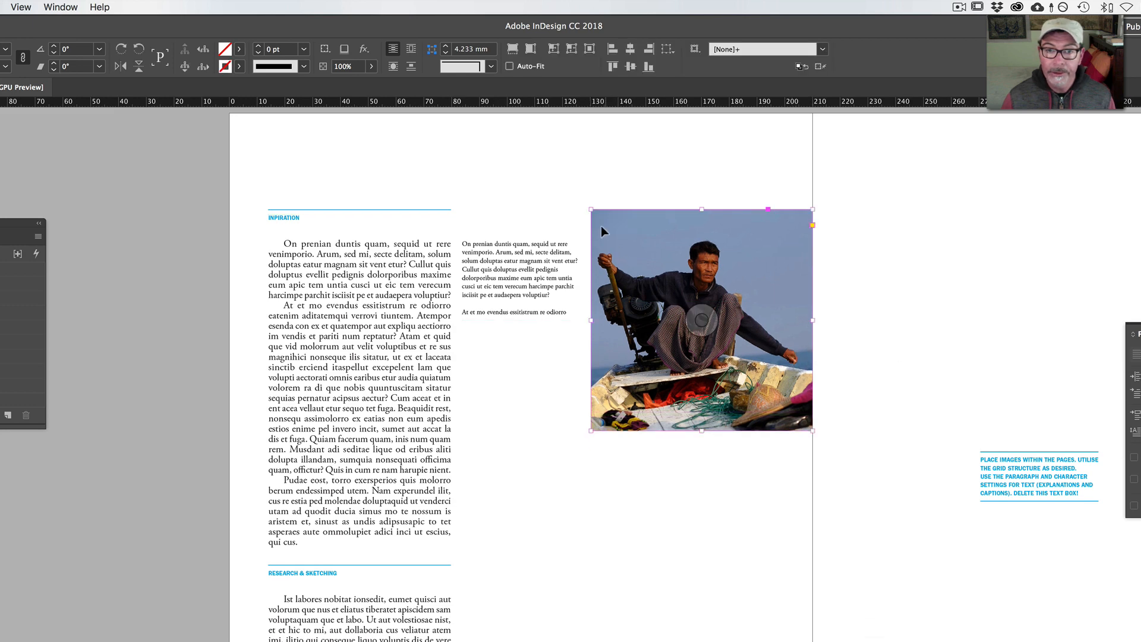
left_click_drag(532, 104, 528, 238)
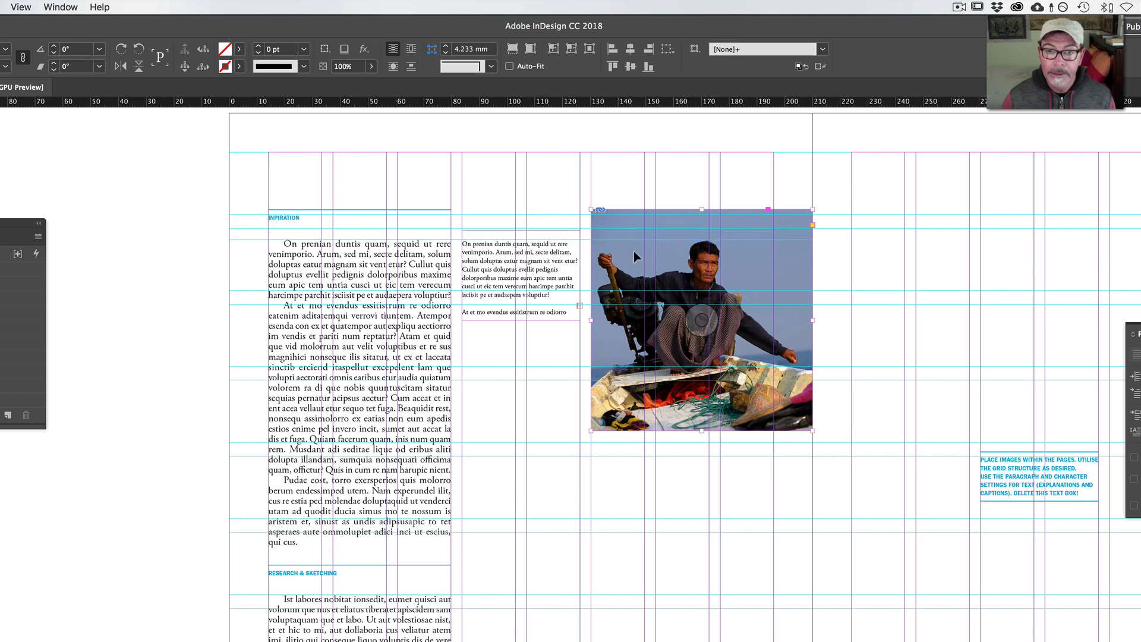
key("w")
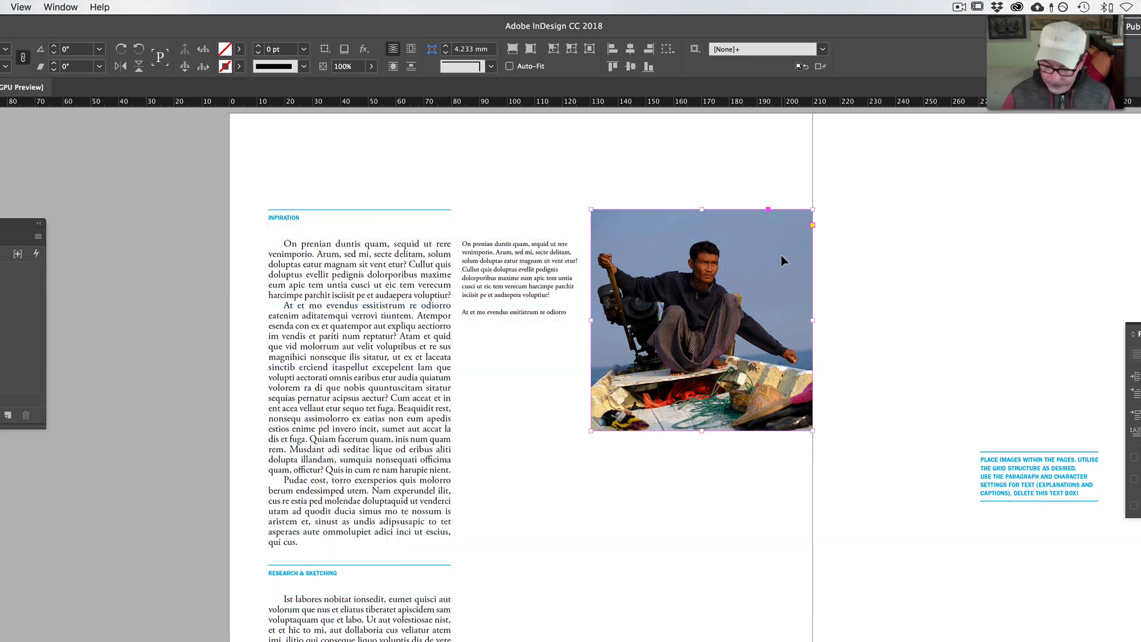
key("shift+Down")
key("shift+Down")
key("shift+Down")
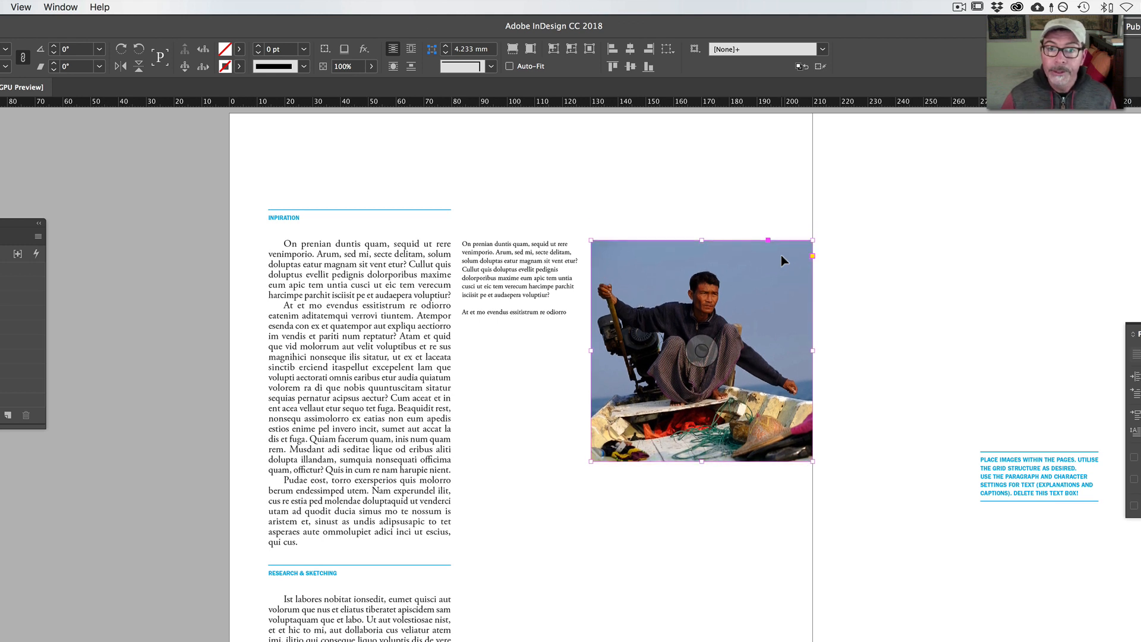
left_click(885, 254)
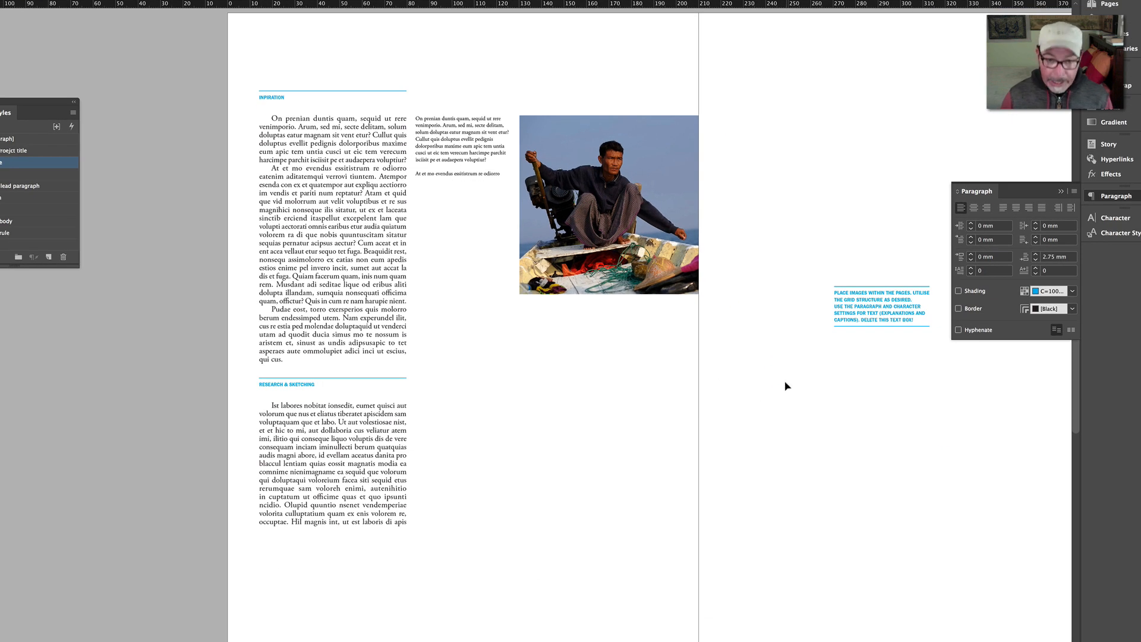
Draw an image frame across the lower half of the right-hand page and fit it to the margins at 182 × 132 mm.
left_click_drag(784, 386, 297, 405)
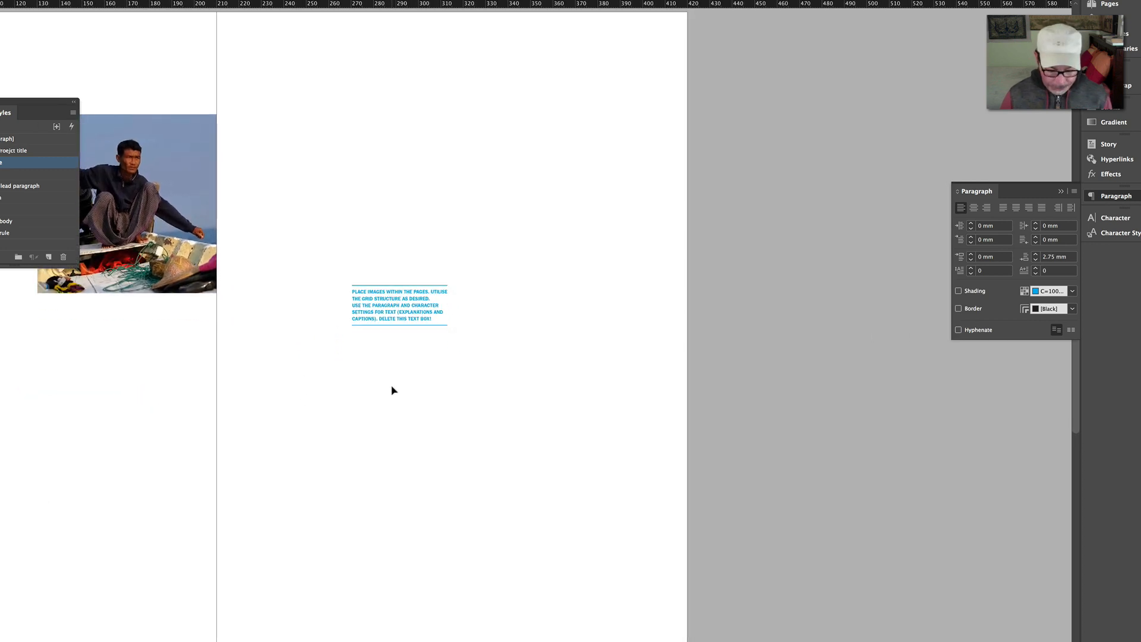
left_click_drag(261, 369, 656, 640)
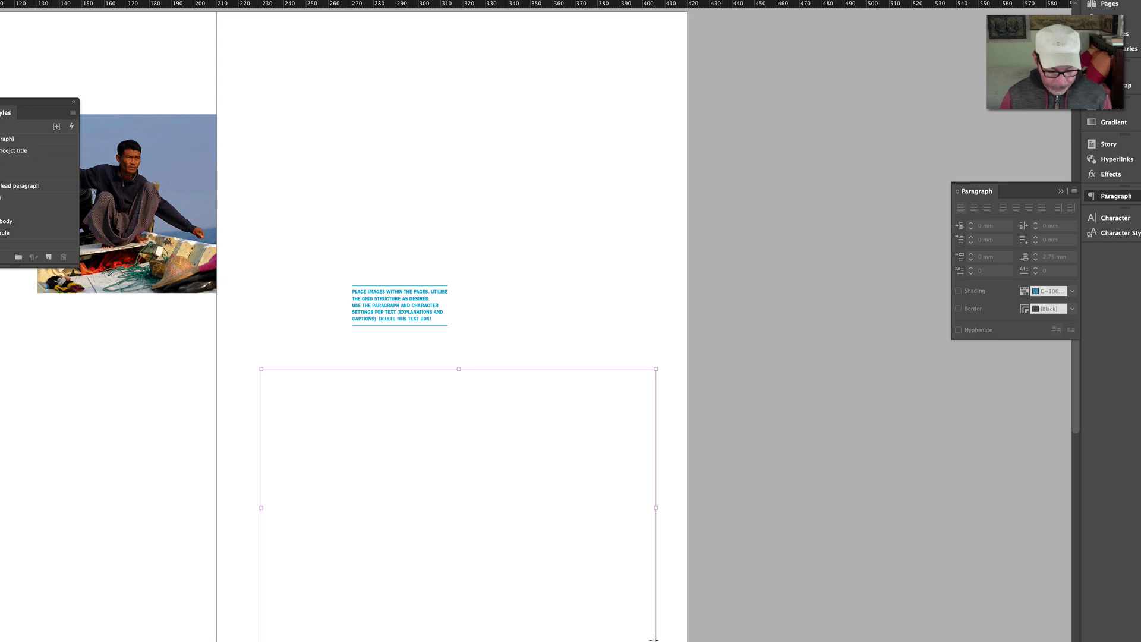
key("w")
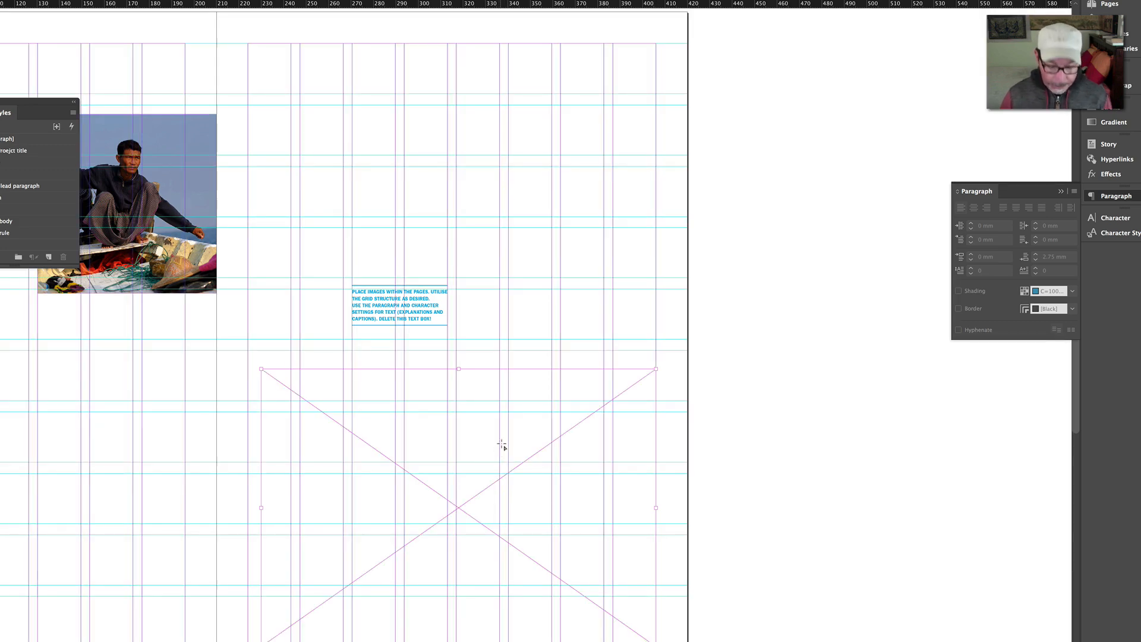
left_click_drag(491, 373, 476, 358)
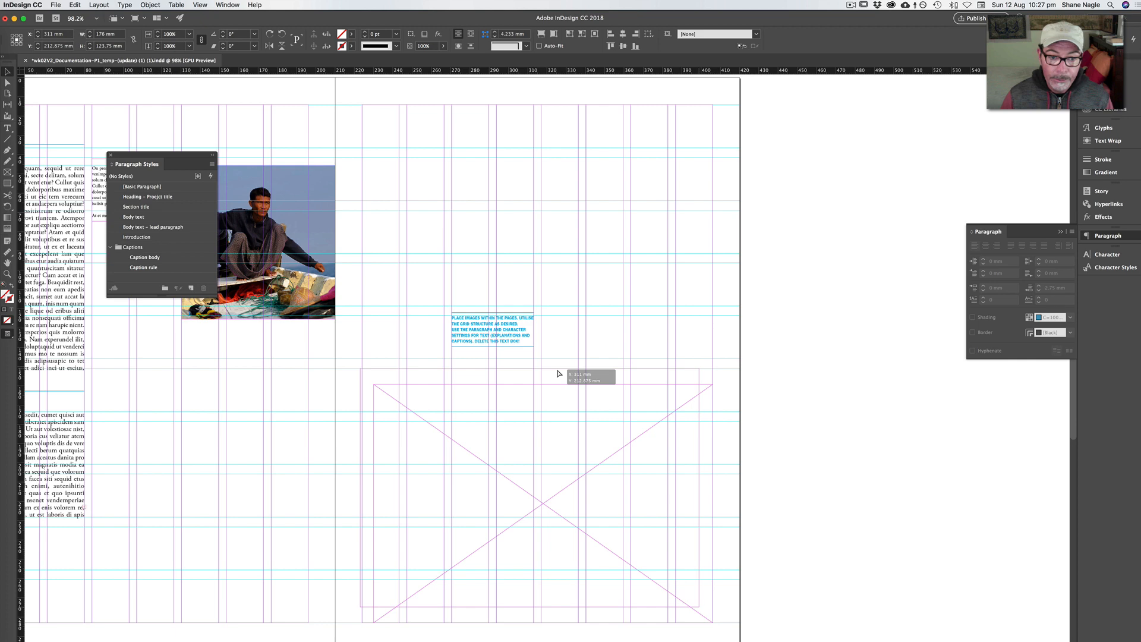
left_click_drag(557, 373, 559, 373)
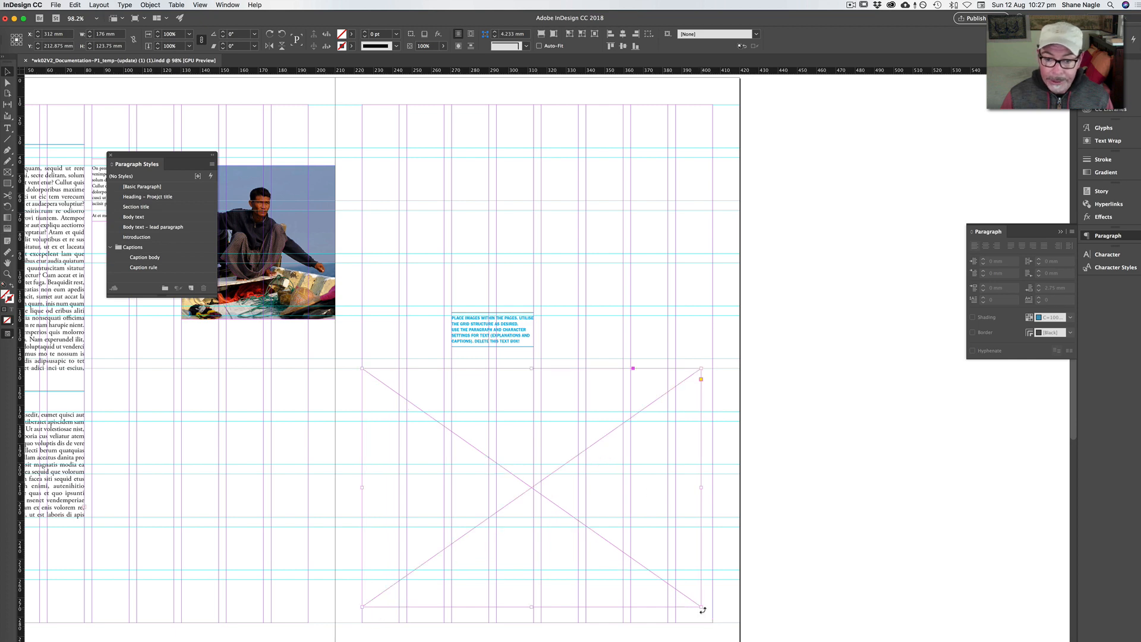
left_click_drag(701, 607, 713, 622)
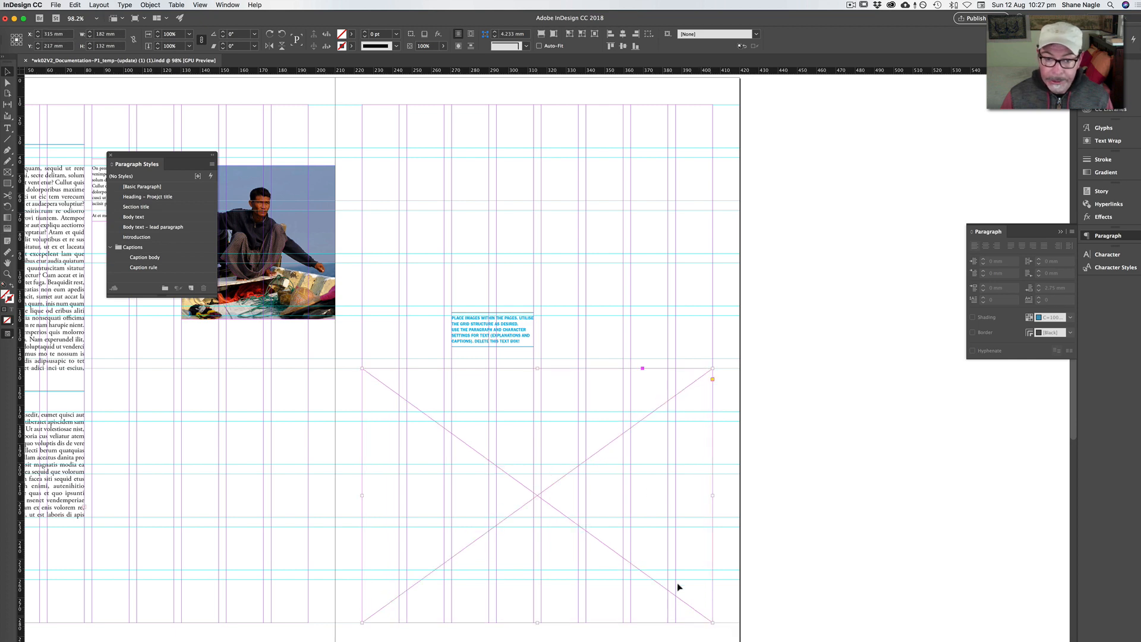
Place Myanmar-2074-16.jpg in the new frame and fit it proportionally.
key("super+d")
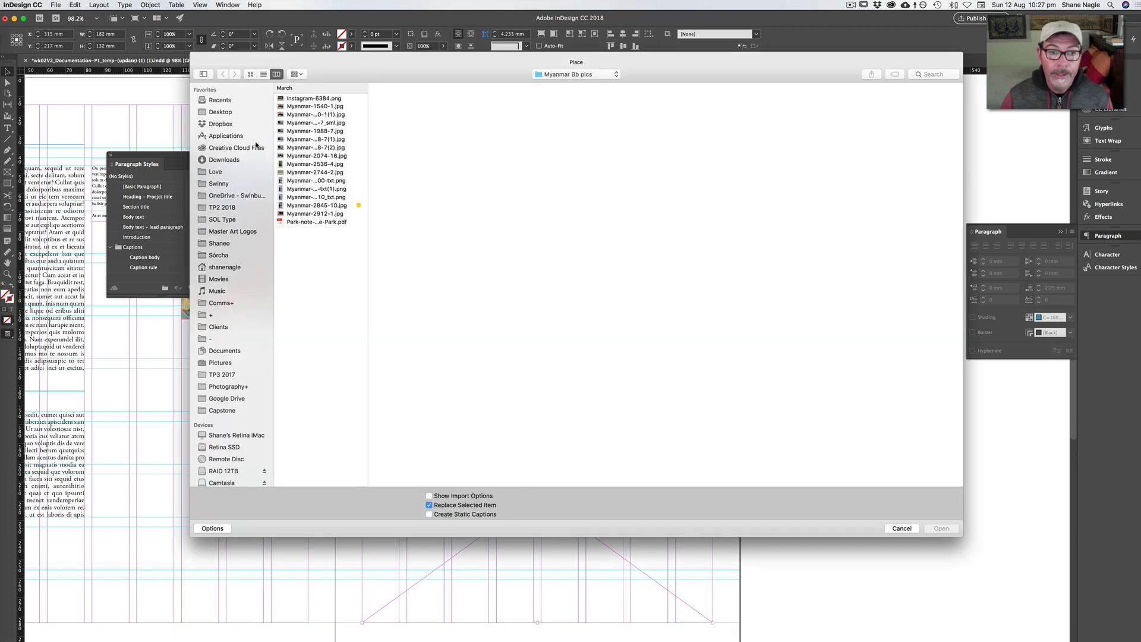
left_click(280, 156)
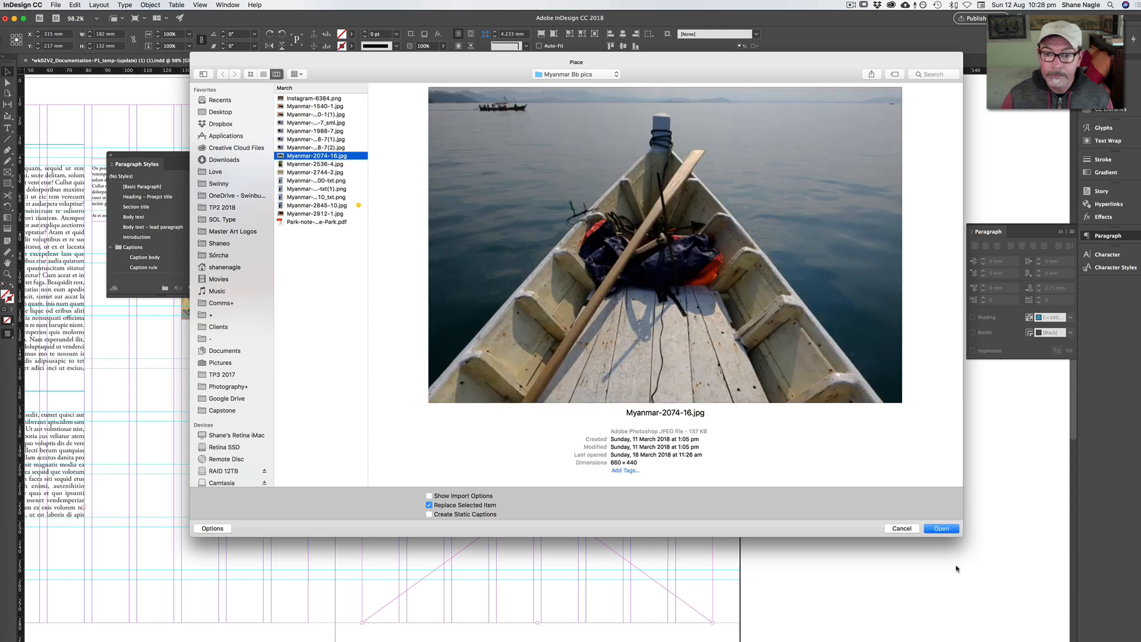
left_click(937, 527)
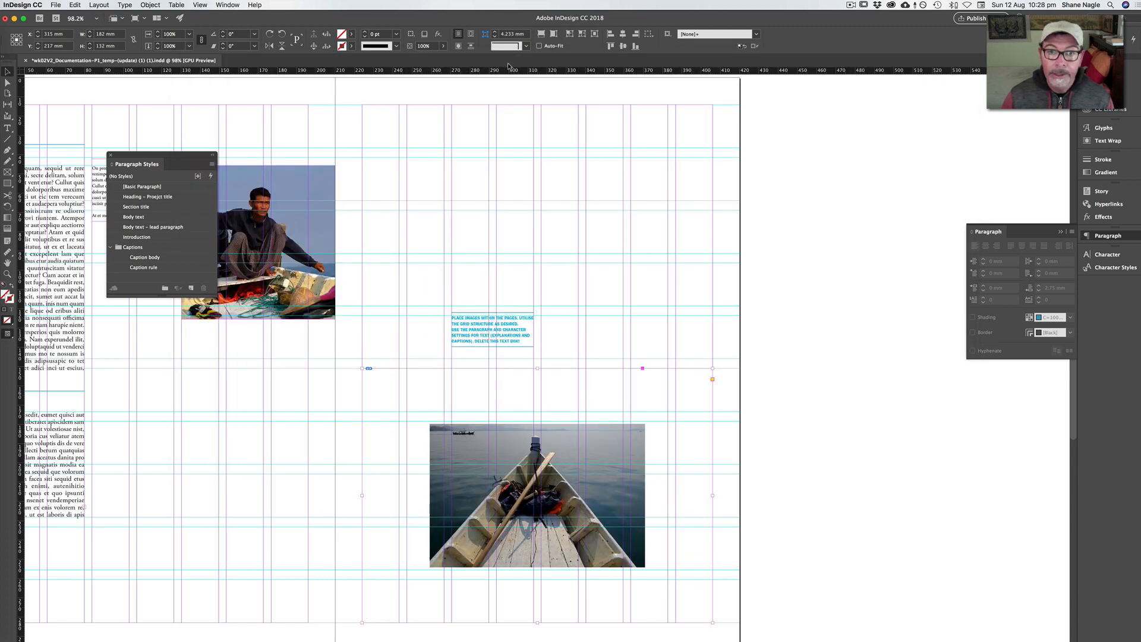
left_click(553, 34)
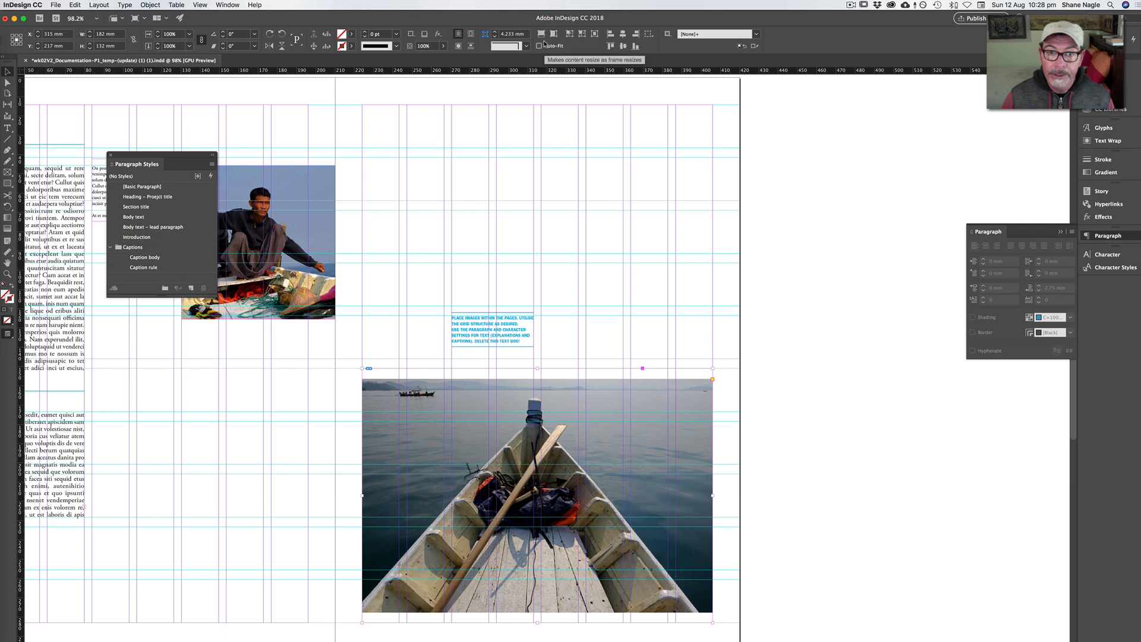
Shift the boat photo down within its frame until its lower edge meets the page's bottom margin.
left_click(540, 500)
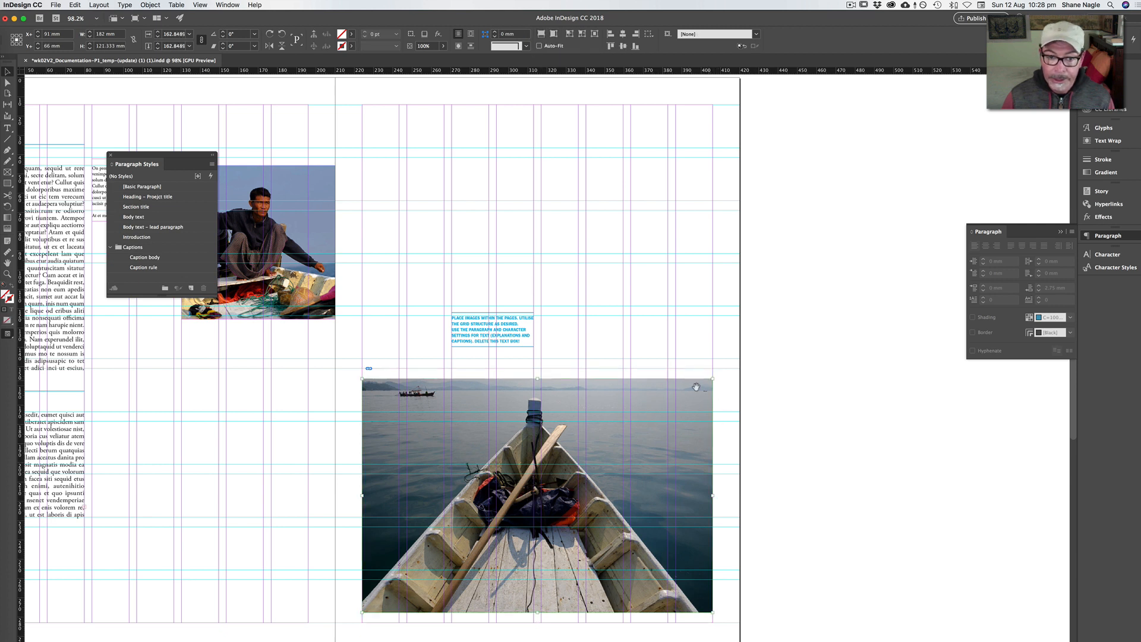
key("shift+Down")
key("shift+Down")
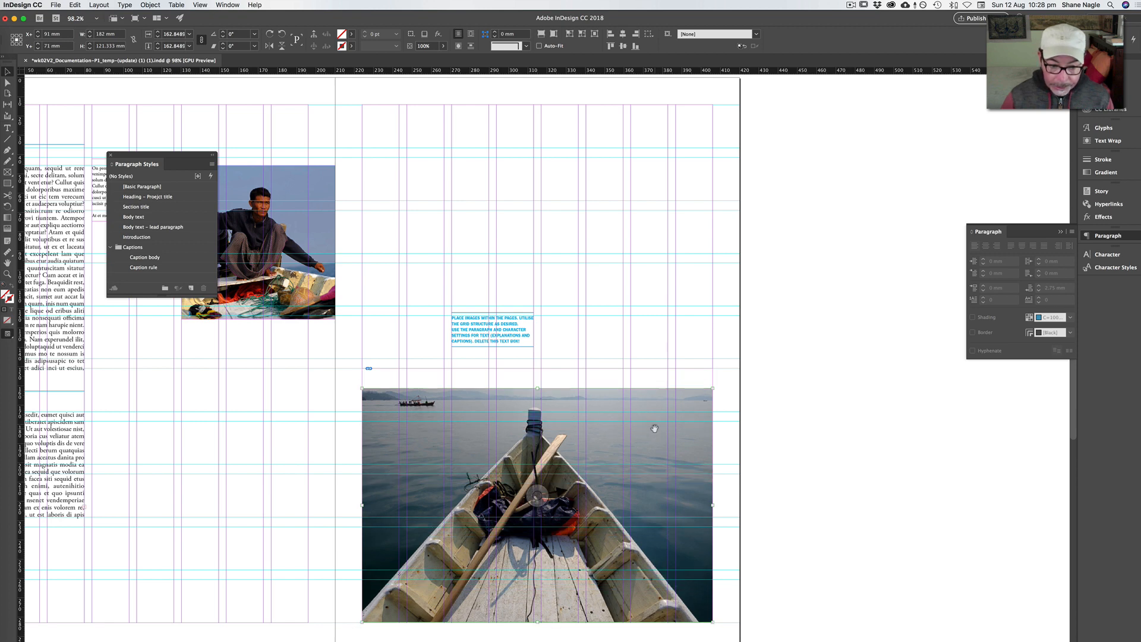
key("shift+Down")
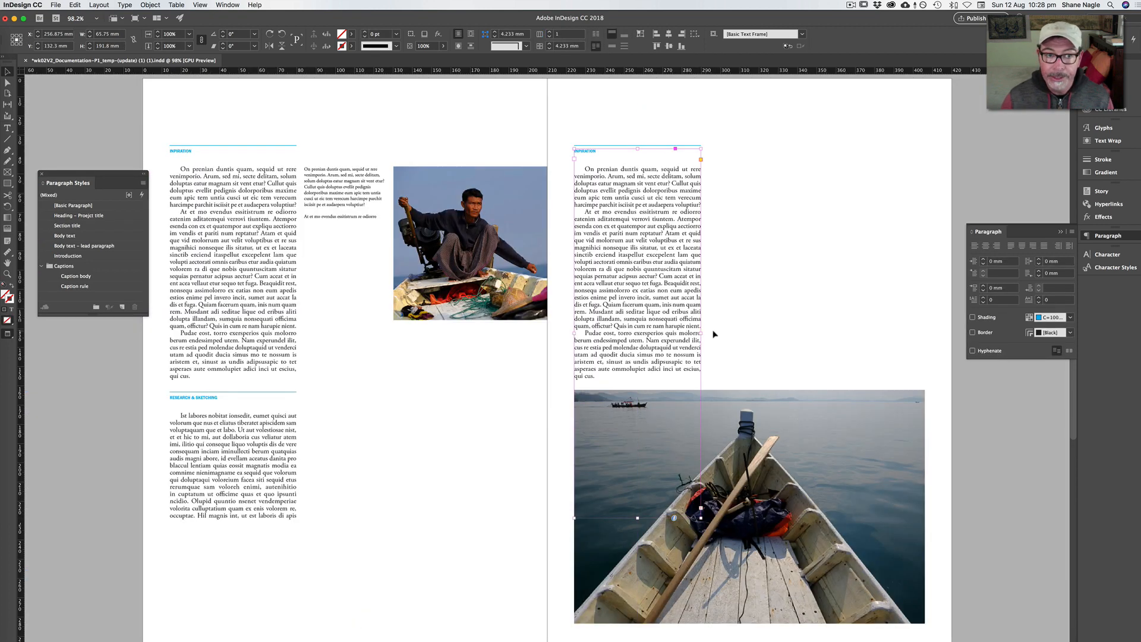
Duplicate the caption frame above the outer end of the boat photo, and preview the spread without guides or panels.
left_click(735, 333)
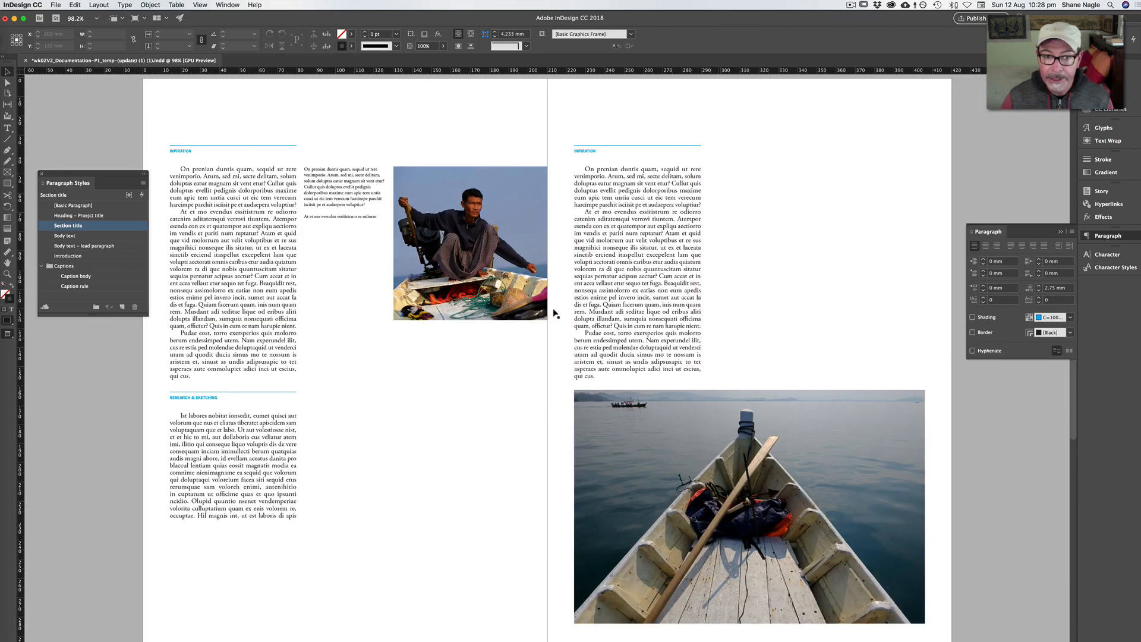
left_click(337, 186)
left_click_drag(334, 187, 872, 363)
left_click(989, 394)
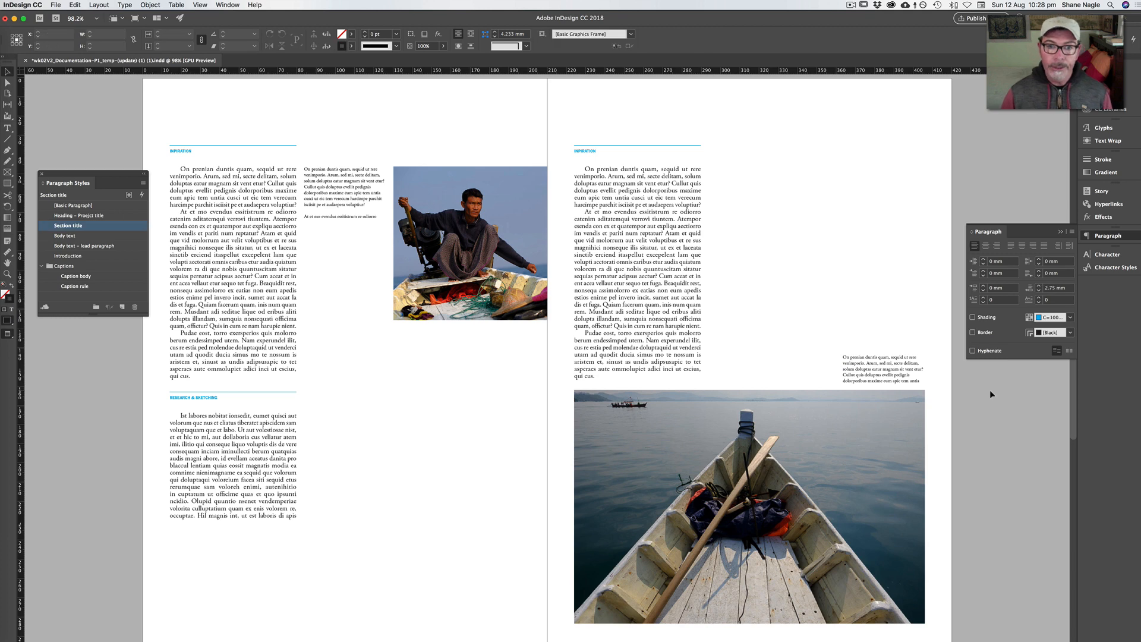
key("w")
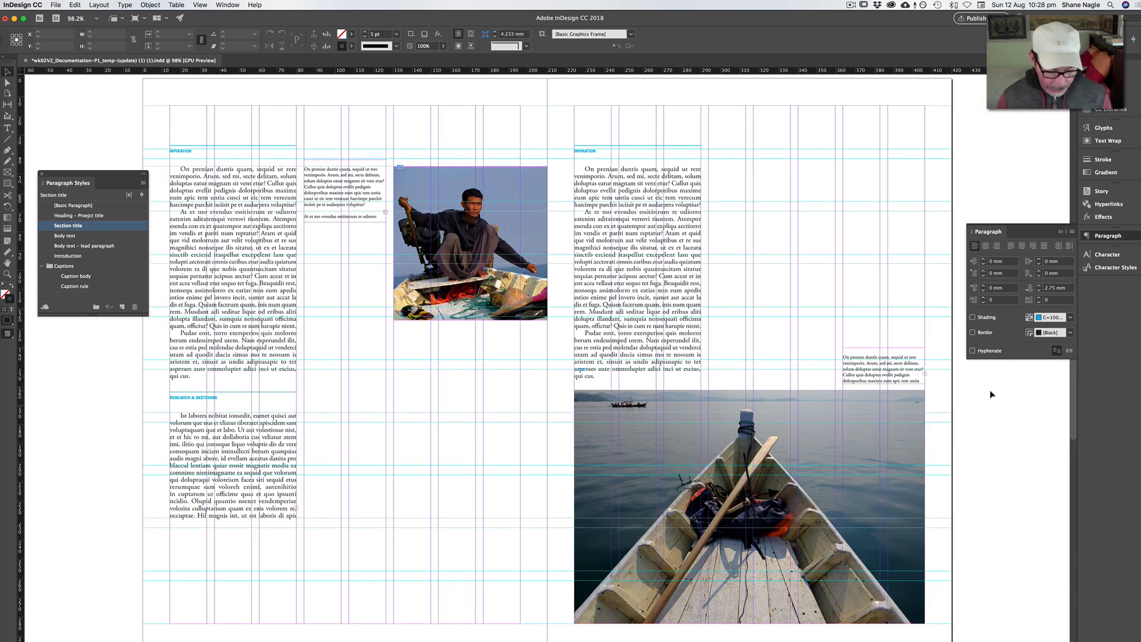
key("w")
key("Tab")
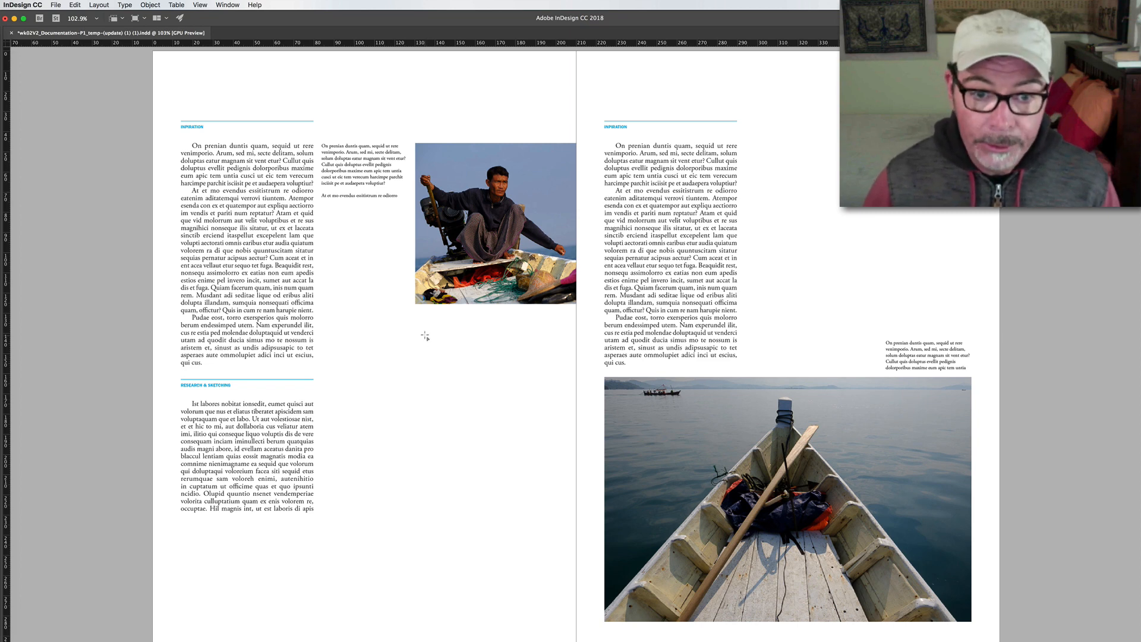
Draw a vertical stack of three equal image frames below the boatman photo, 65.75 mm wide and 126.1 mm tall overall.
key("w")
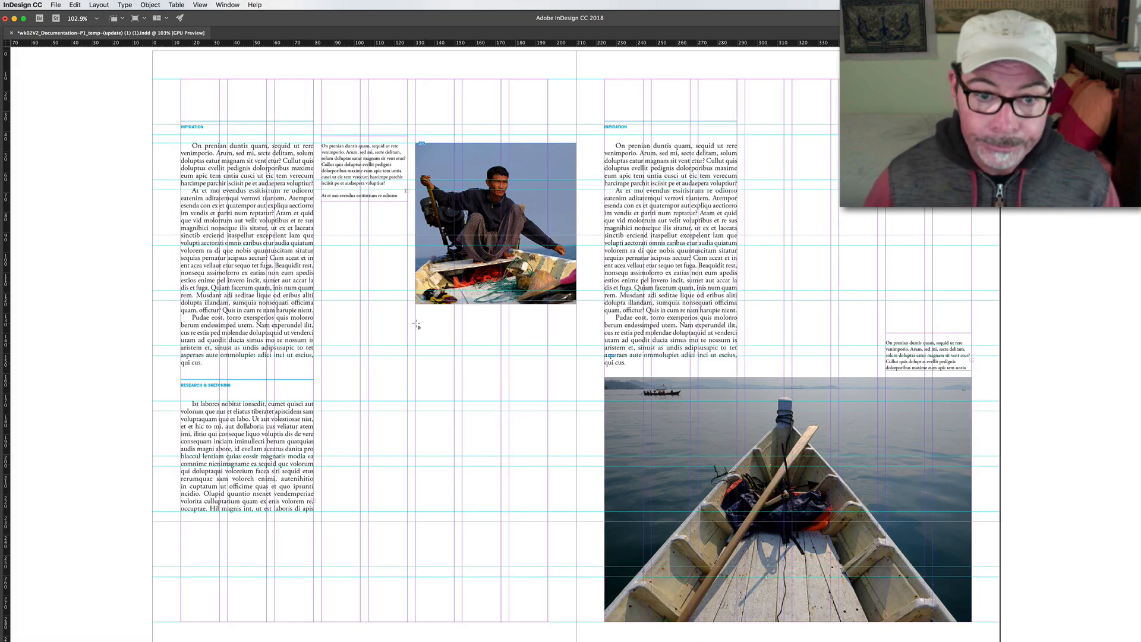
left_click_drag(415, 322, 547, 568)
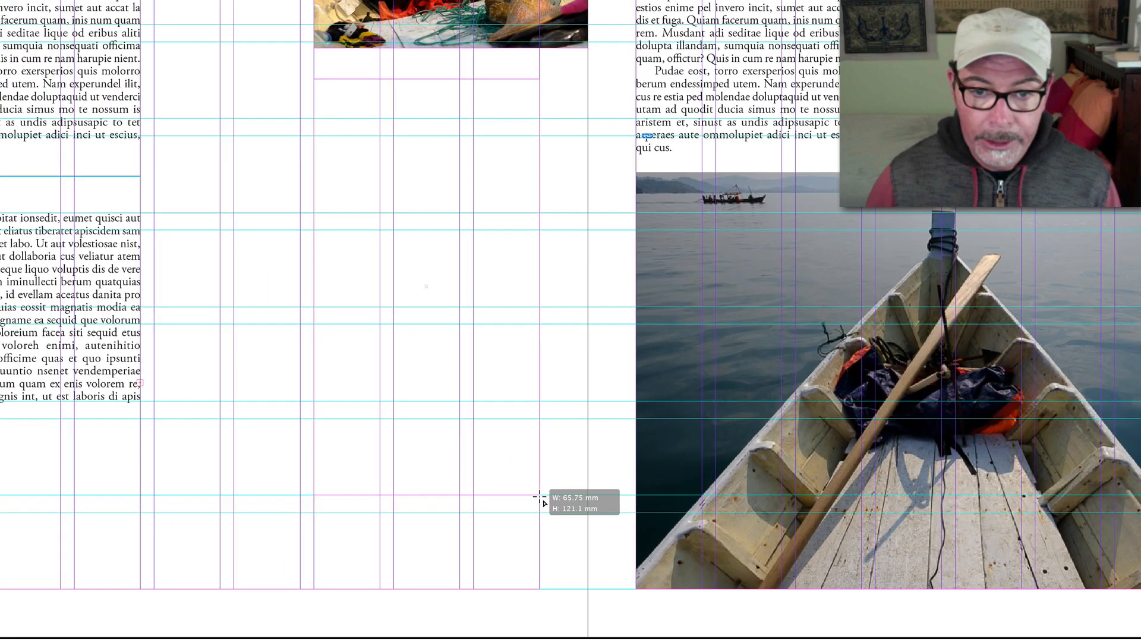
mouse_move(540, 497)
left_mouse_down()
mouse_move(388, 162)
mouse_move(547, 501)
mouse_move(539, 510)
left_mouse_up()
key("Up")
key("Up")
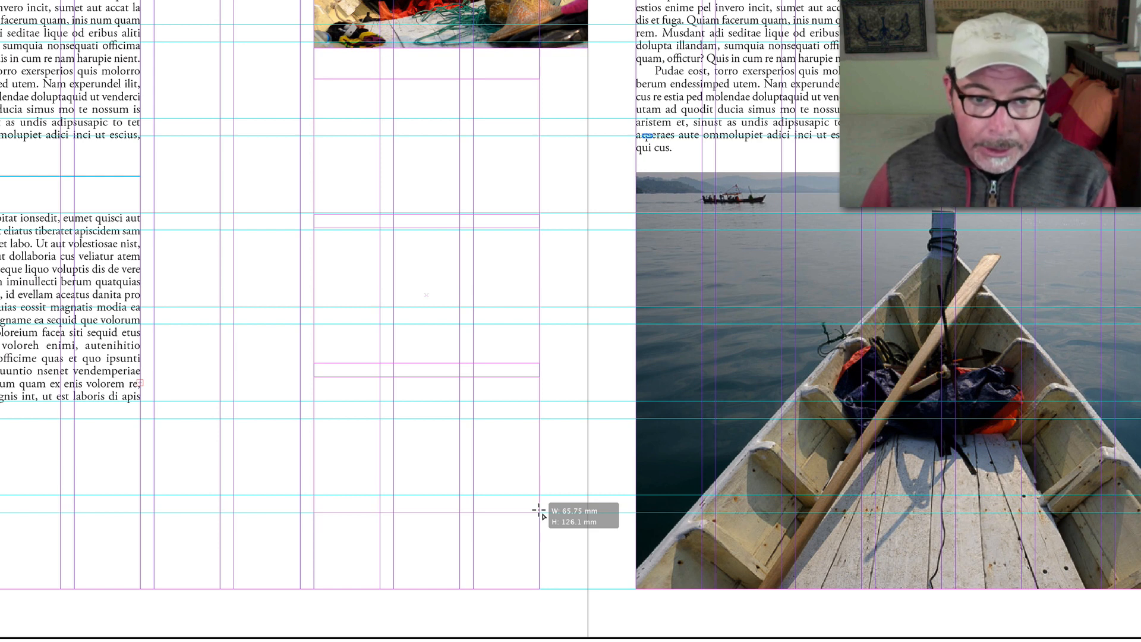
left_click_drag(539, 510, 539, 509)
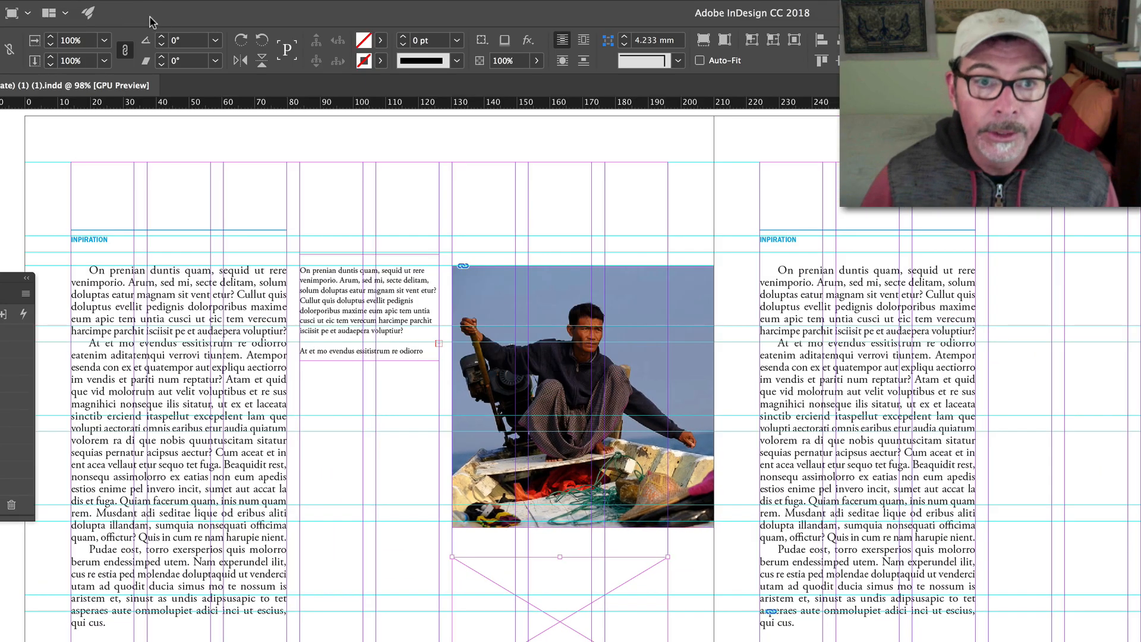
Give the three stacked frames a 0.25 pt stroke and preview them without guides.
left_click(456, 40)
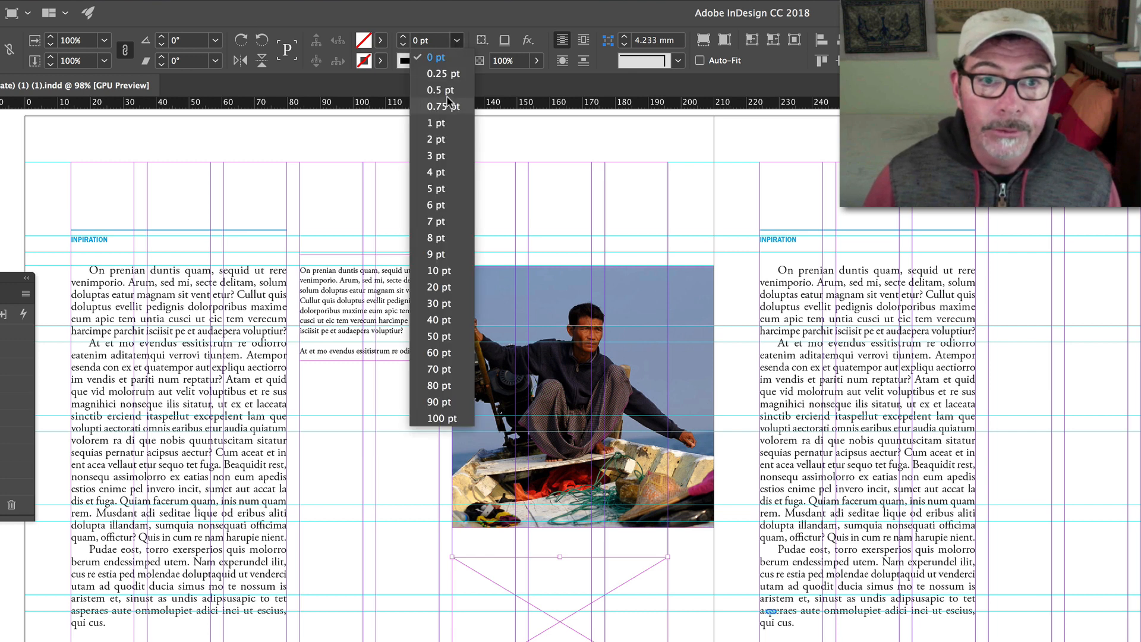
left_click(440, 74)
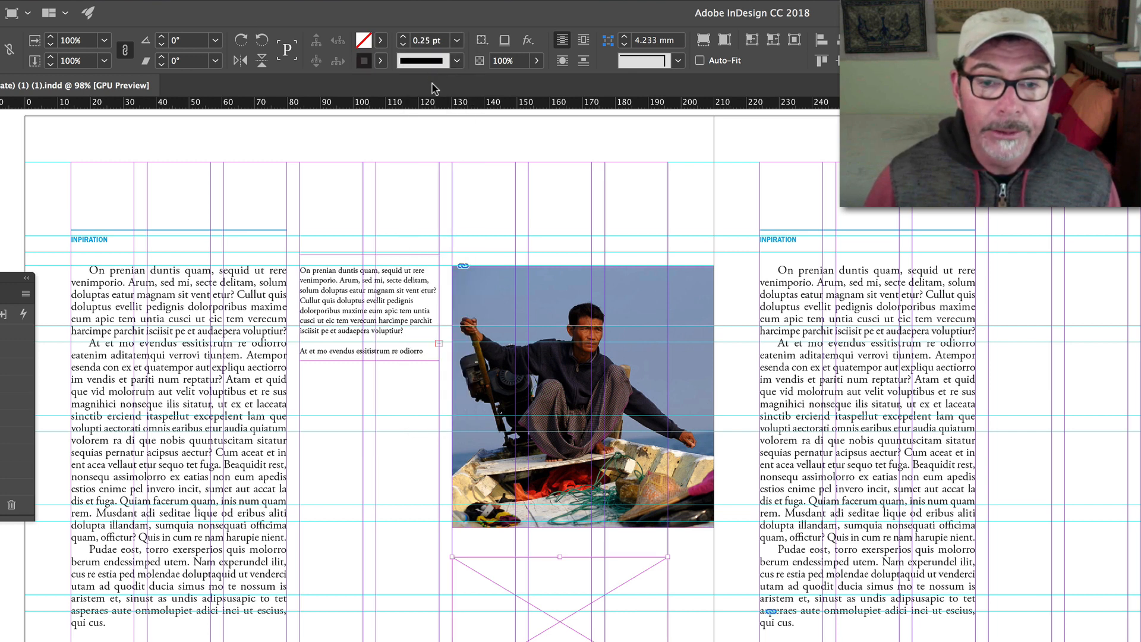
left_click(597, 148)
key("w")
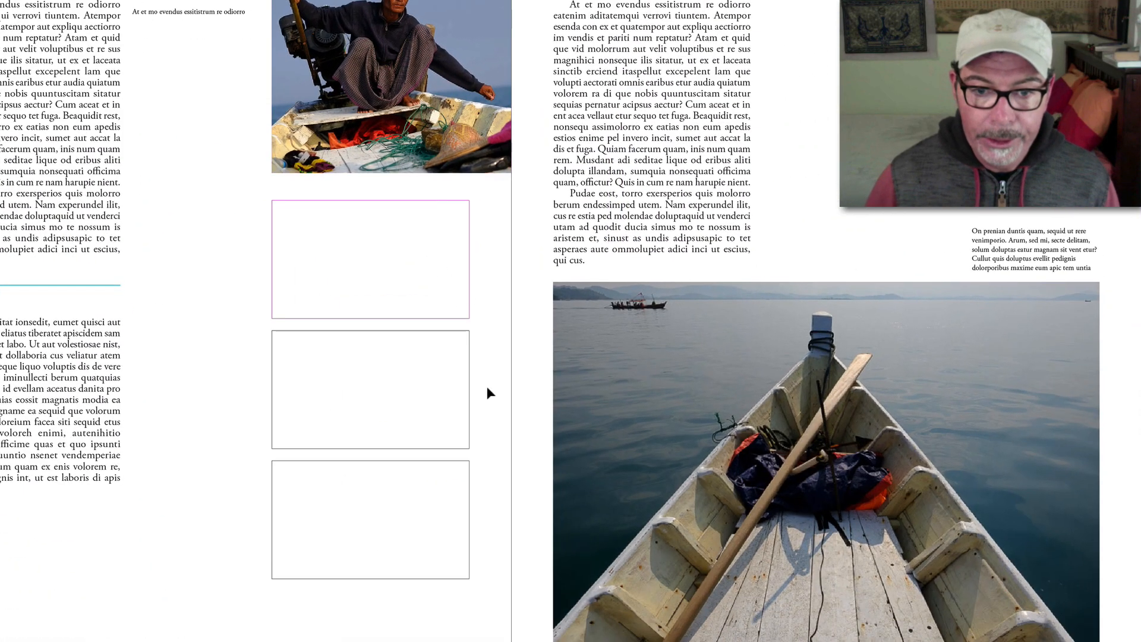
Select all three stacked frames and move them down together to widen the gap below the boatman photo.
left_click_drag(488, 497, 422, 296)
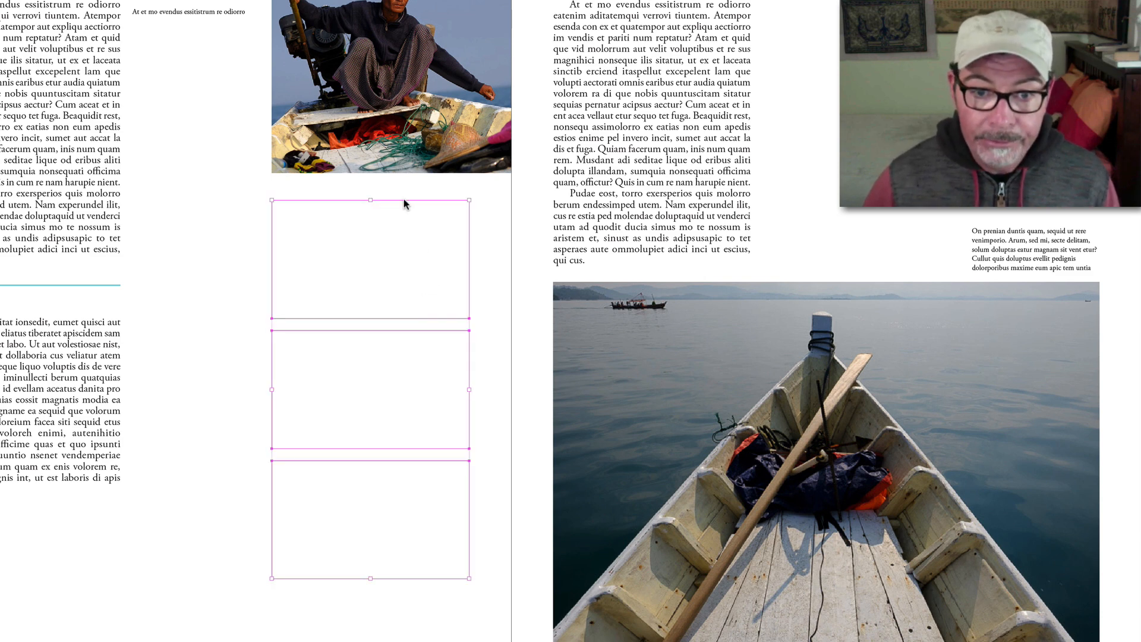
left_click_drag(404, 203, 407, 233)
left_click(503, 234)
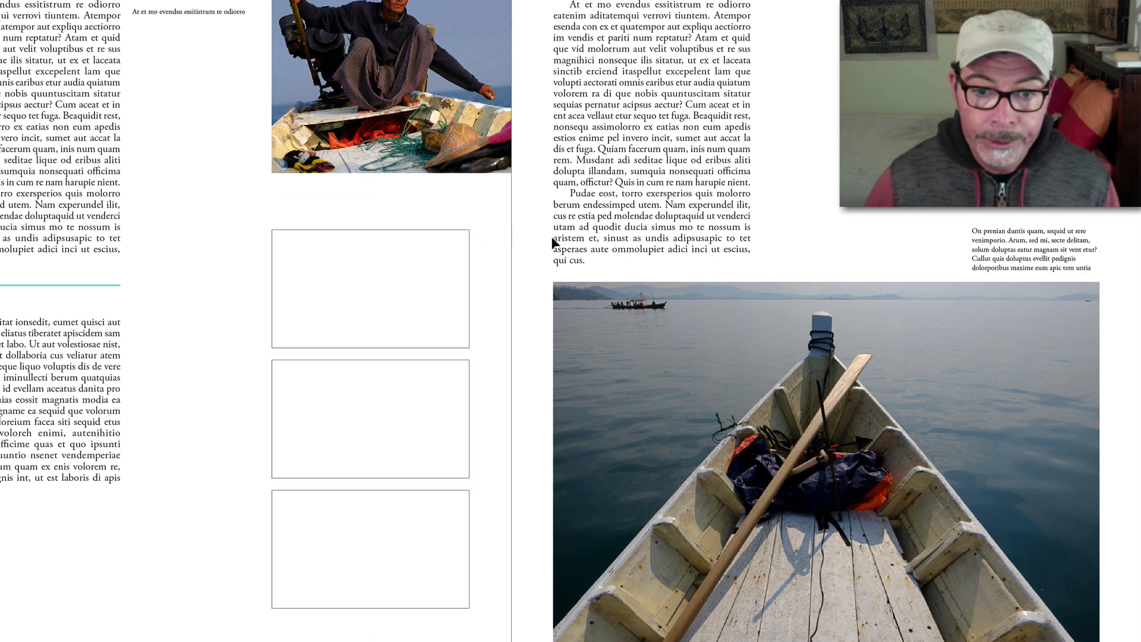